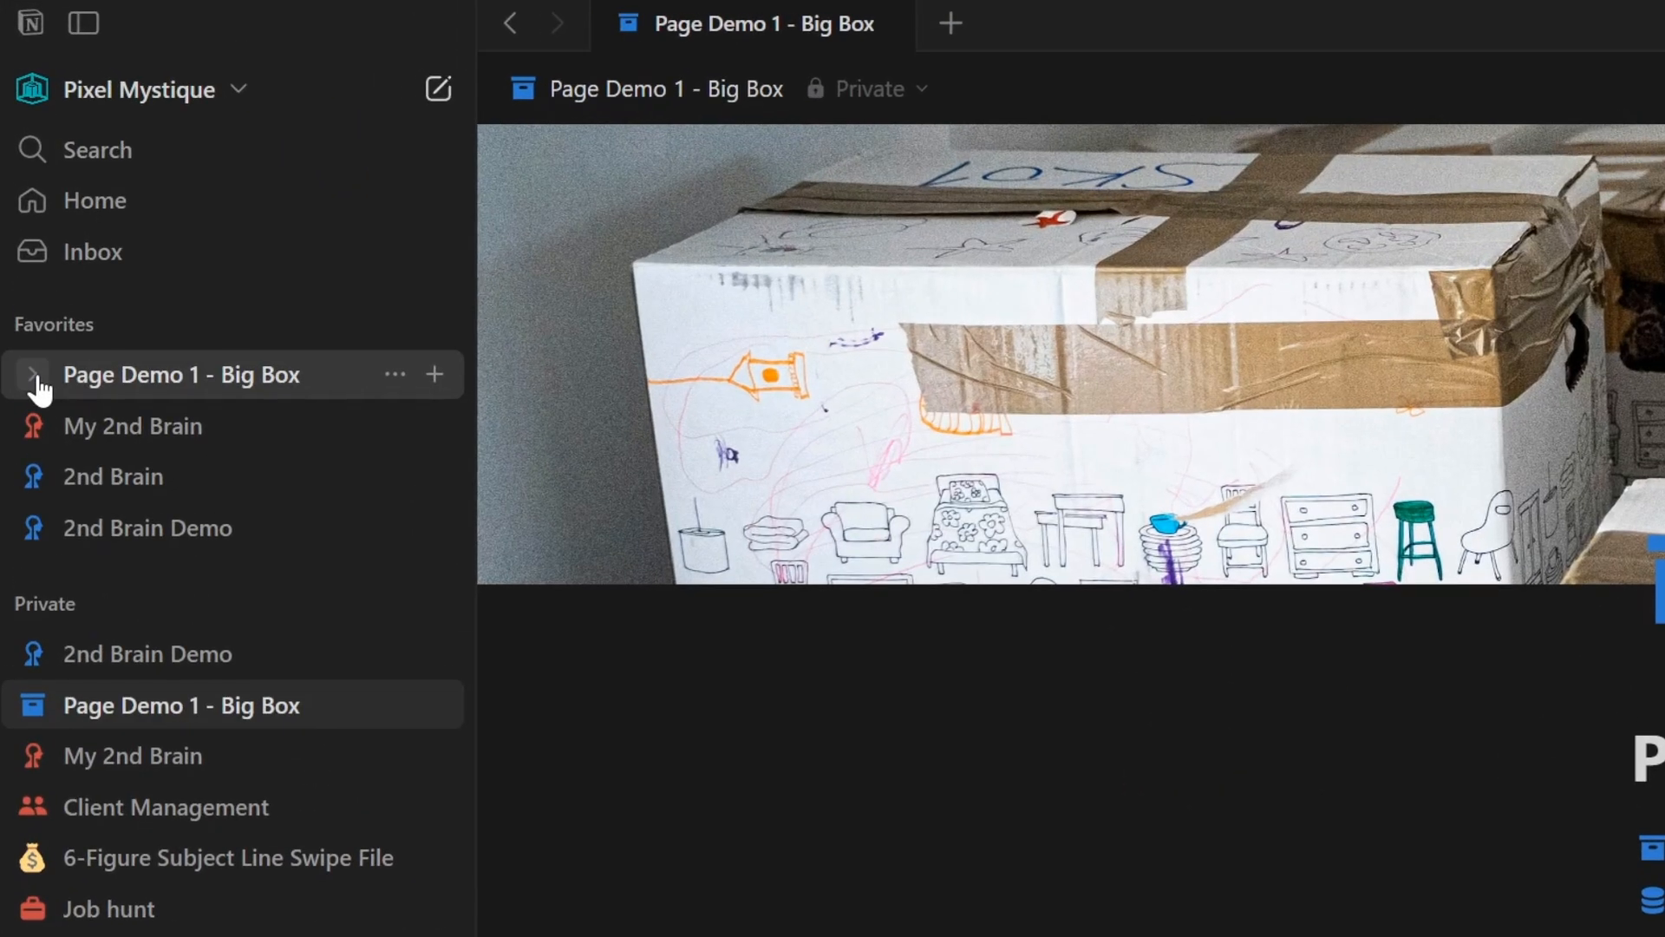
- Expand Page Demo 1 - Big Box, Page Demo 2 - Medium Box and Page Demo 3 - Small Box in the Favorites sidebar tree
{"action": "left_click", "coordinate": [38, 382]}
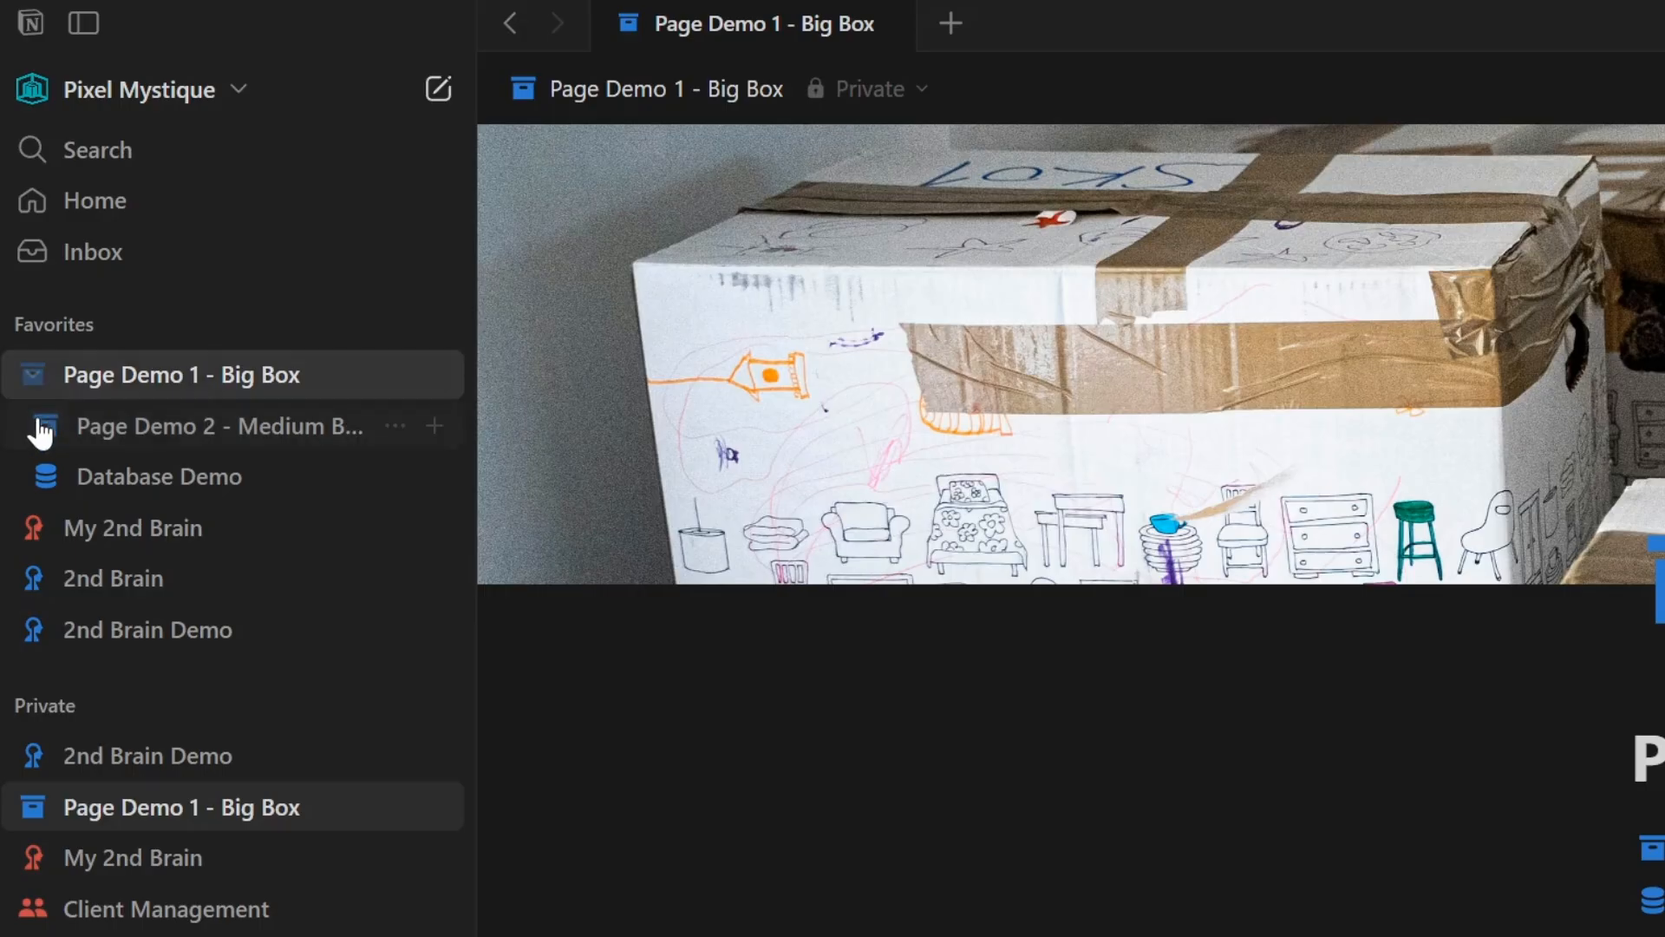
{"action": "left_click", "coordinate": [44, 433]}
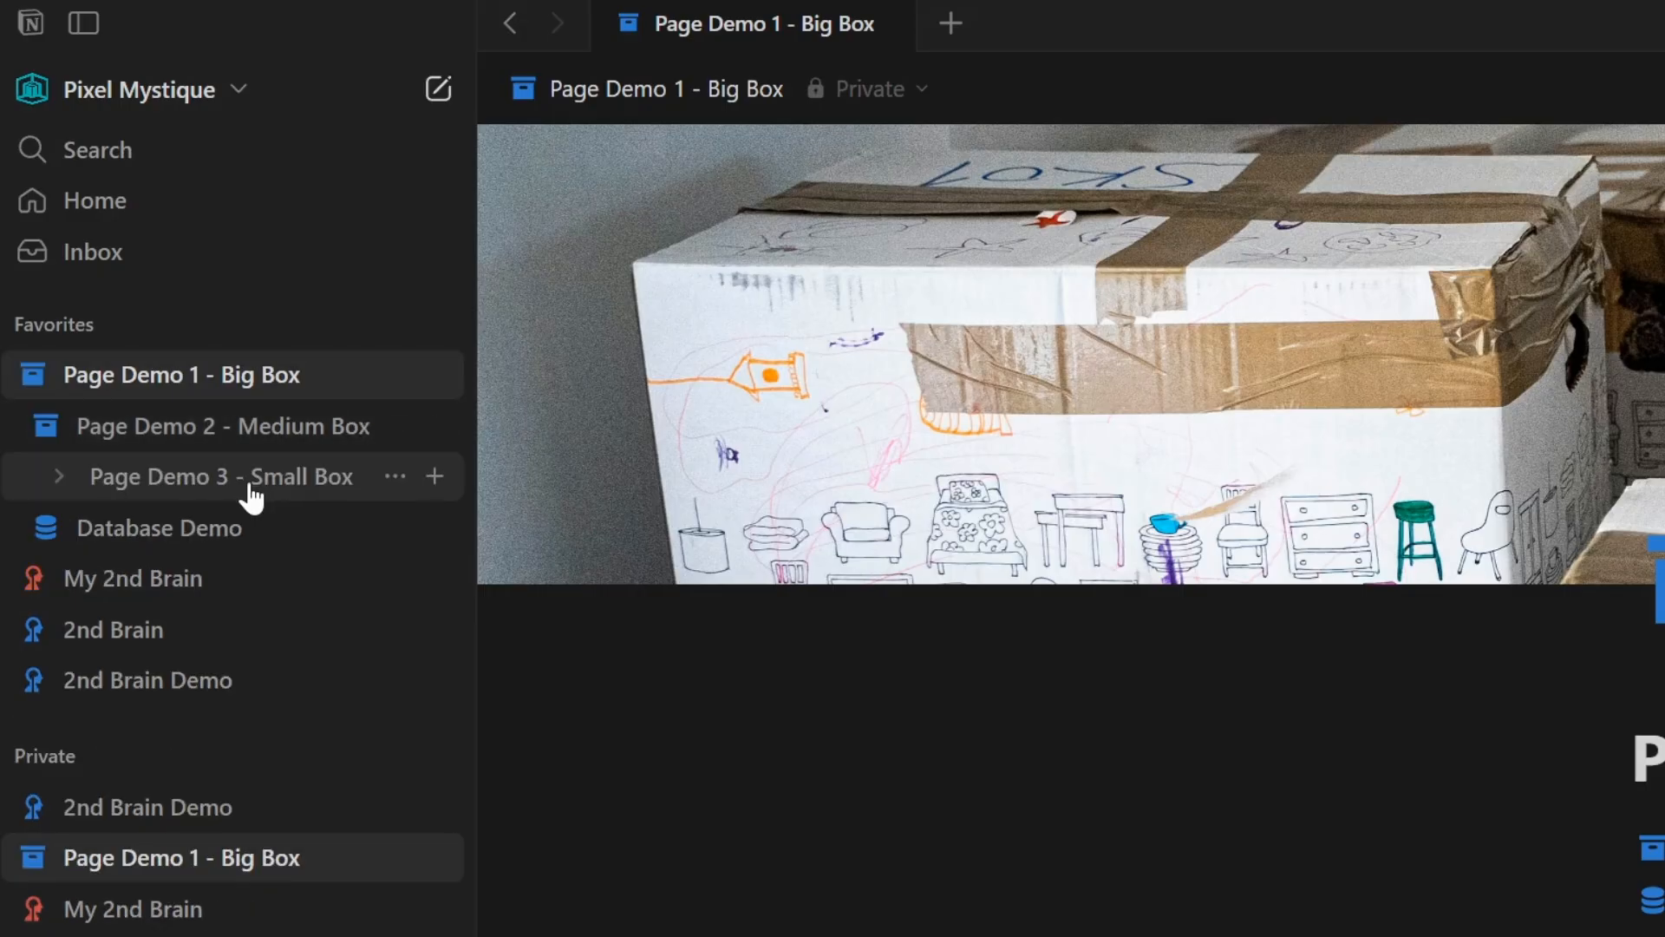
{"action": "left_click", "coordinate": [60, 480]}
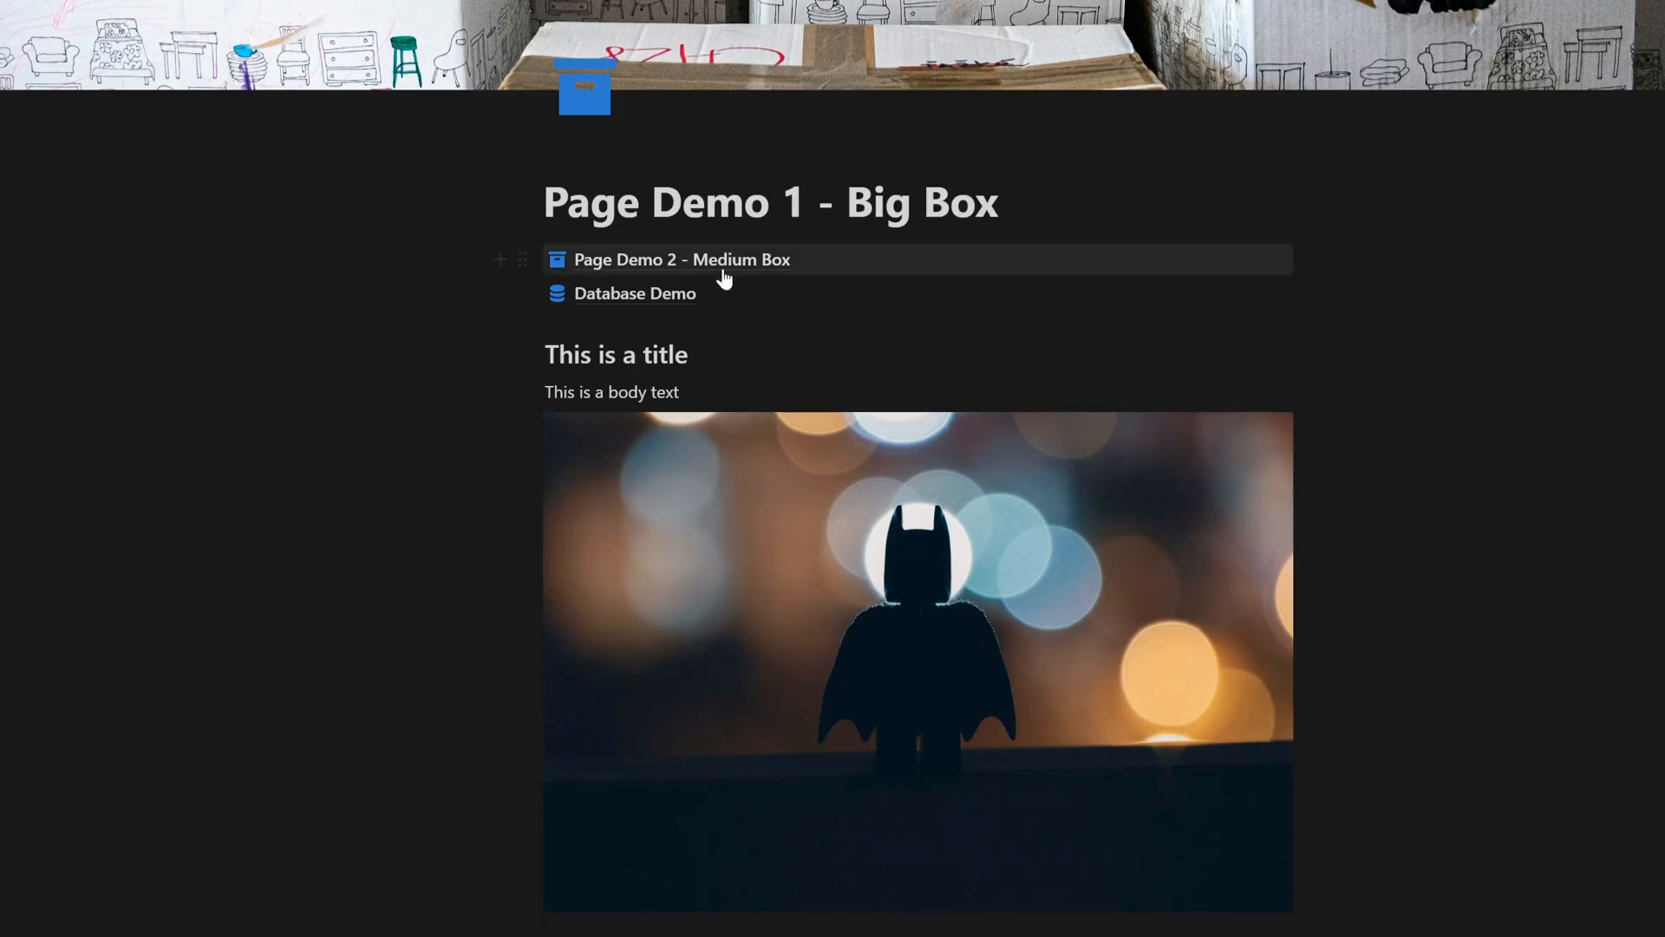
{"action": "mouse_move", "coordinate": [728, 274]}
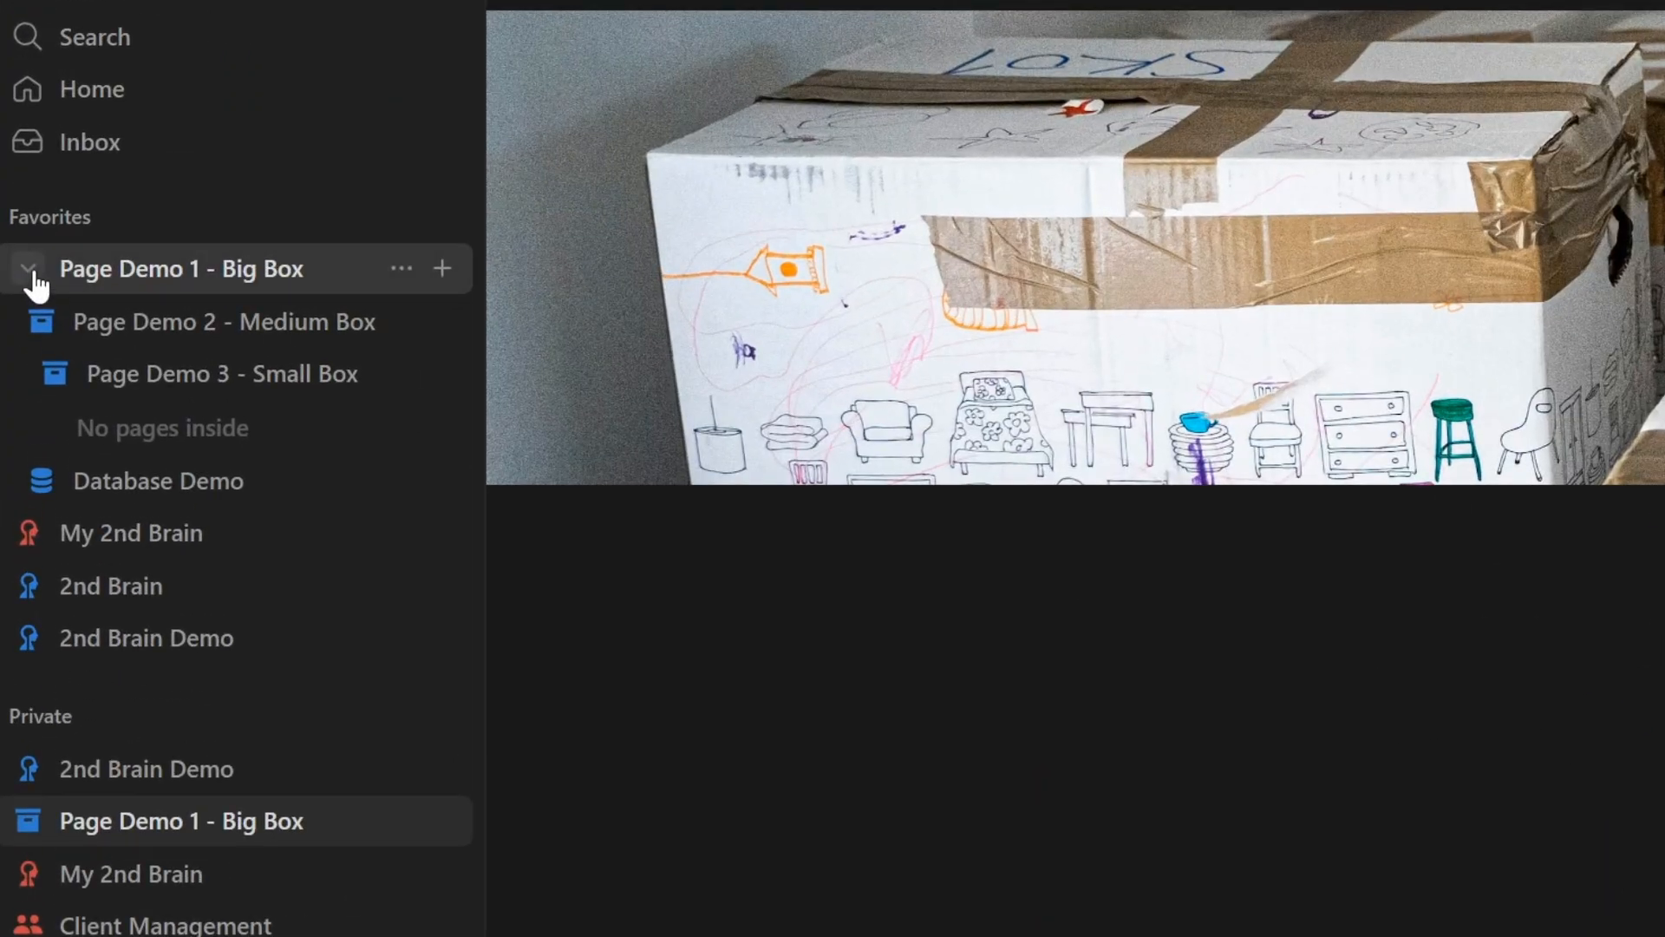
- Open Database Demo, open the 'Another page!' entry in side peek, expand it to full page, and return to the database
{"action": "left_click", "coordinate": [120, 499]}
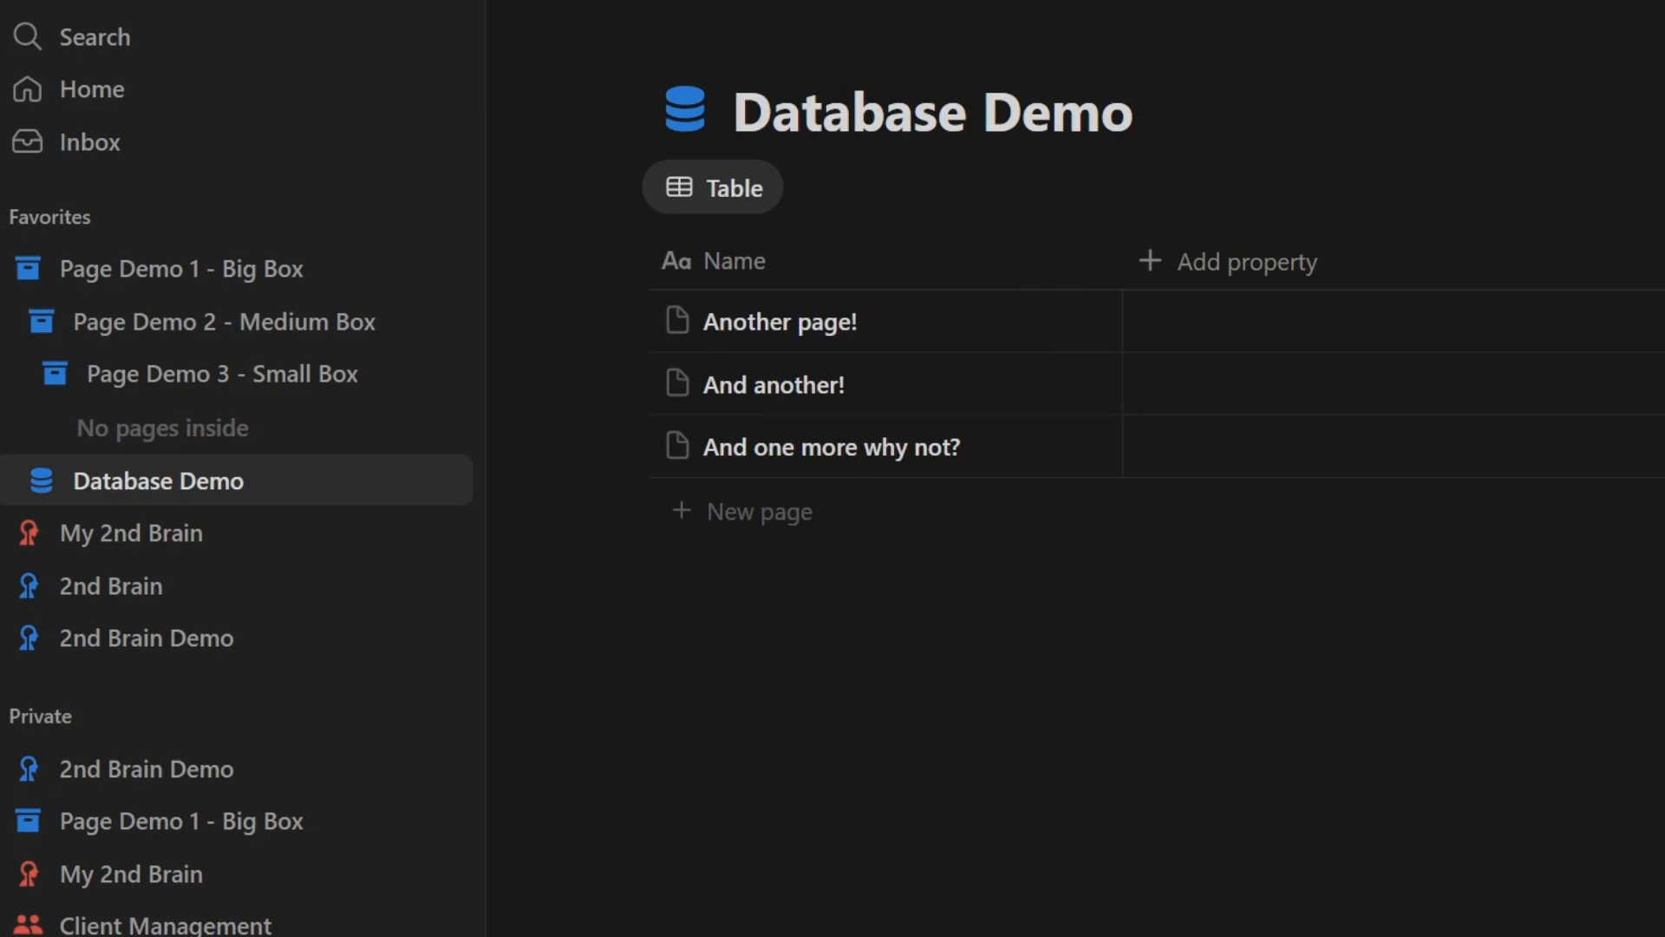
{"action": "mouse_move", "coordinate": [1060, 326]}
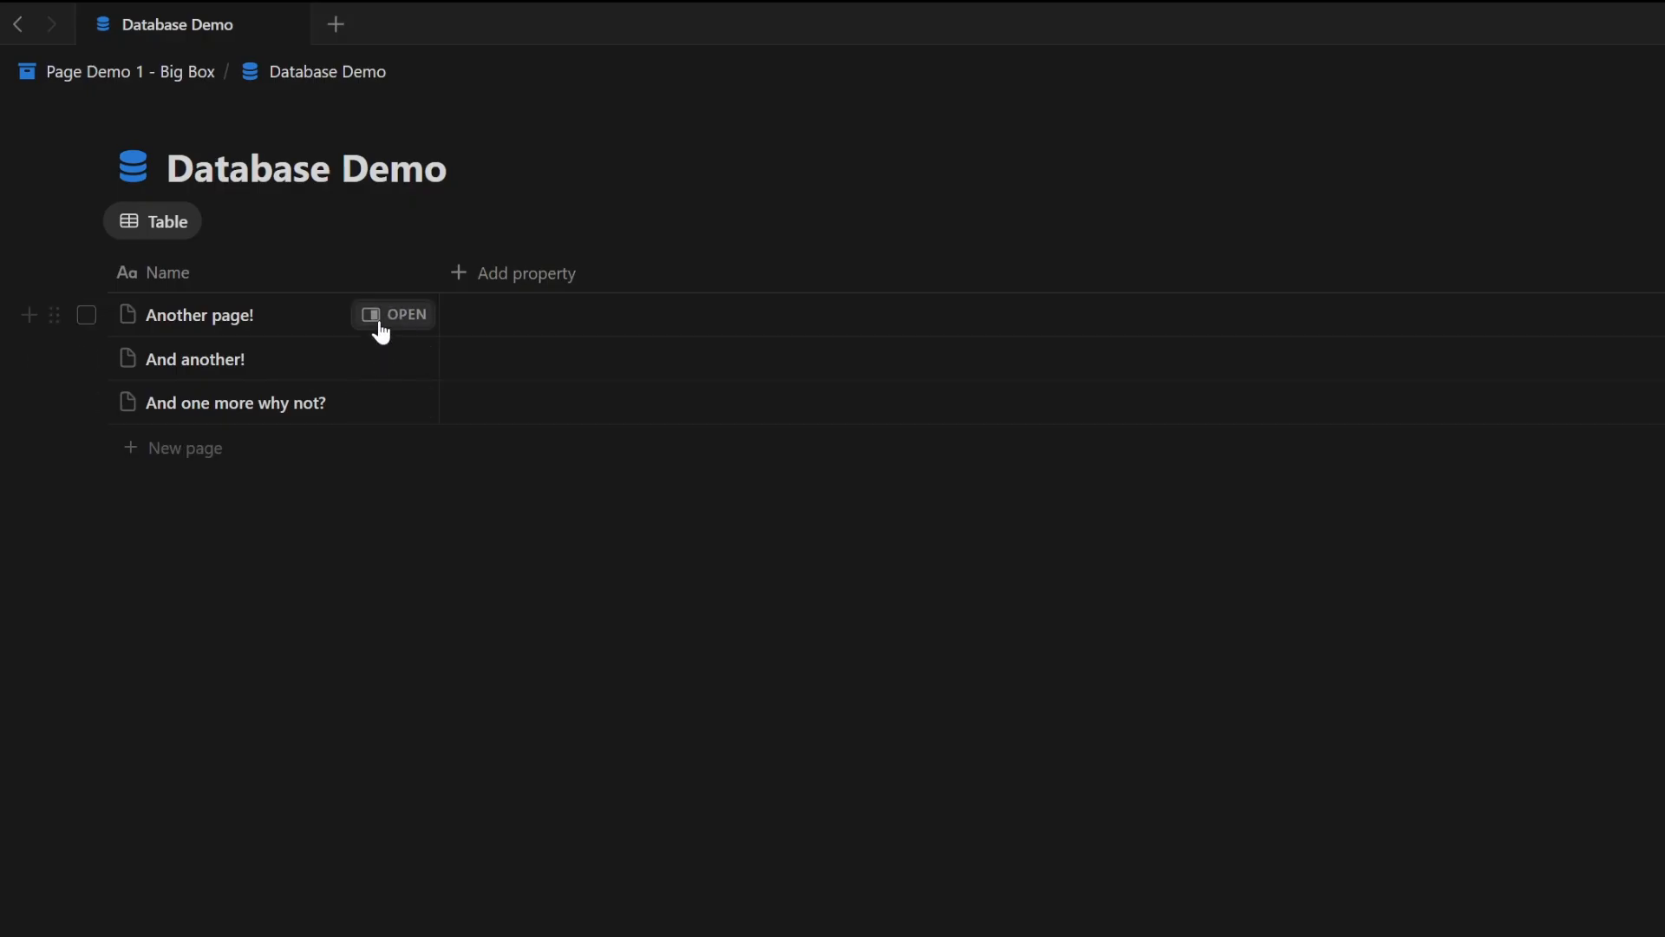
{"action": "left_click", "coordinate": [384, 326]}
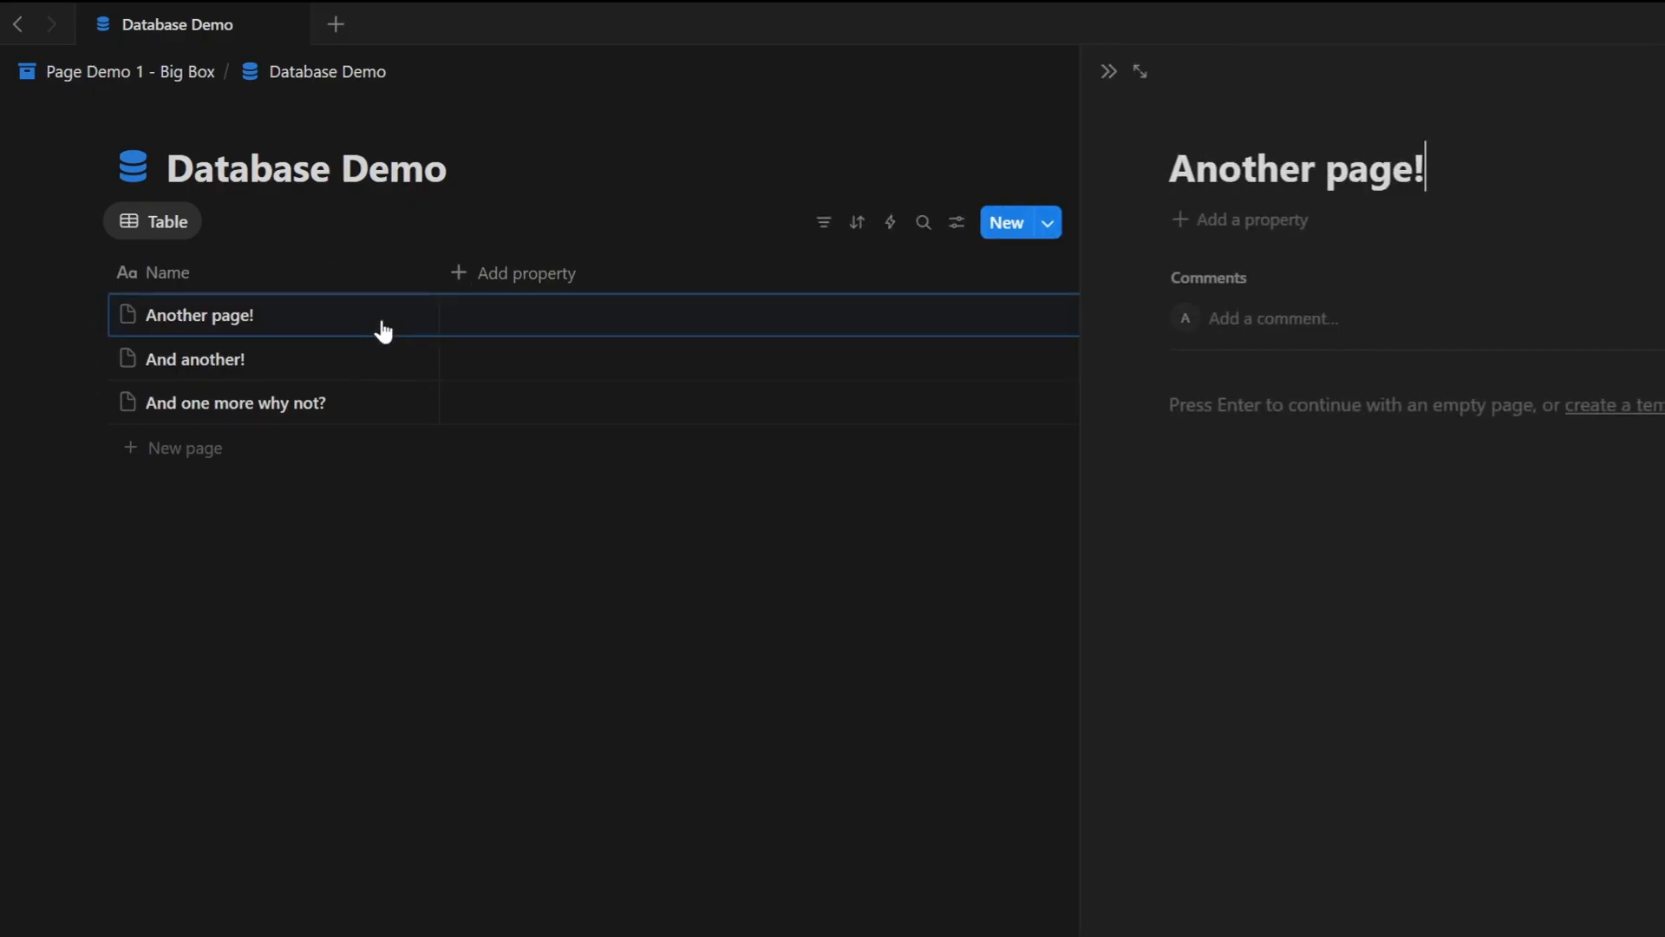
{"action": "left_click", "coordinate": [1142, 72]}
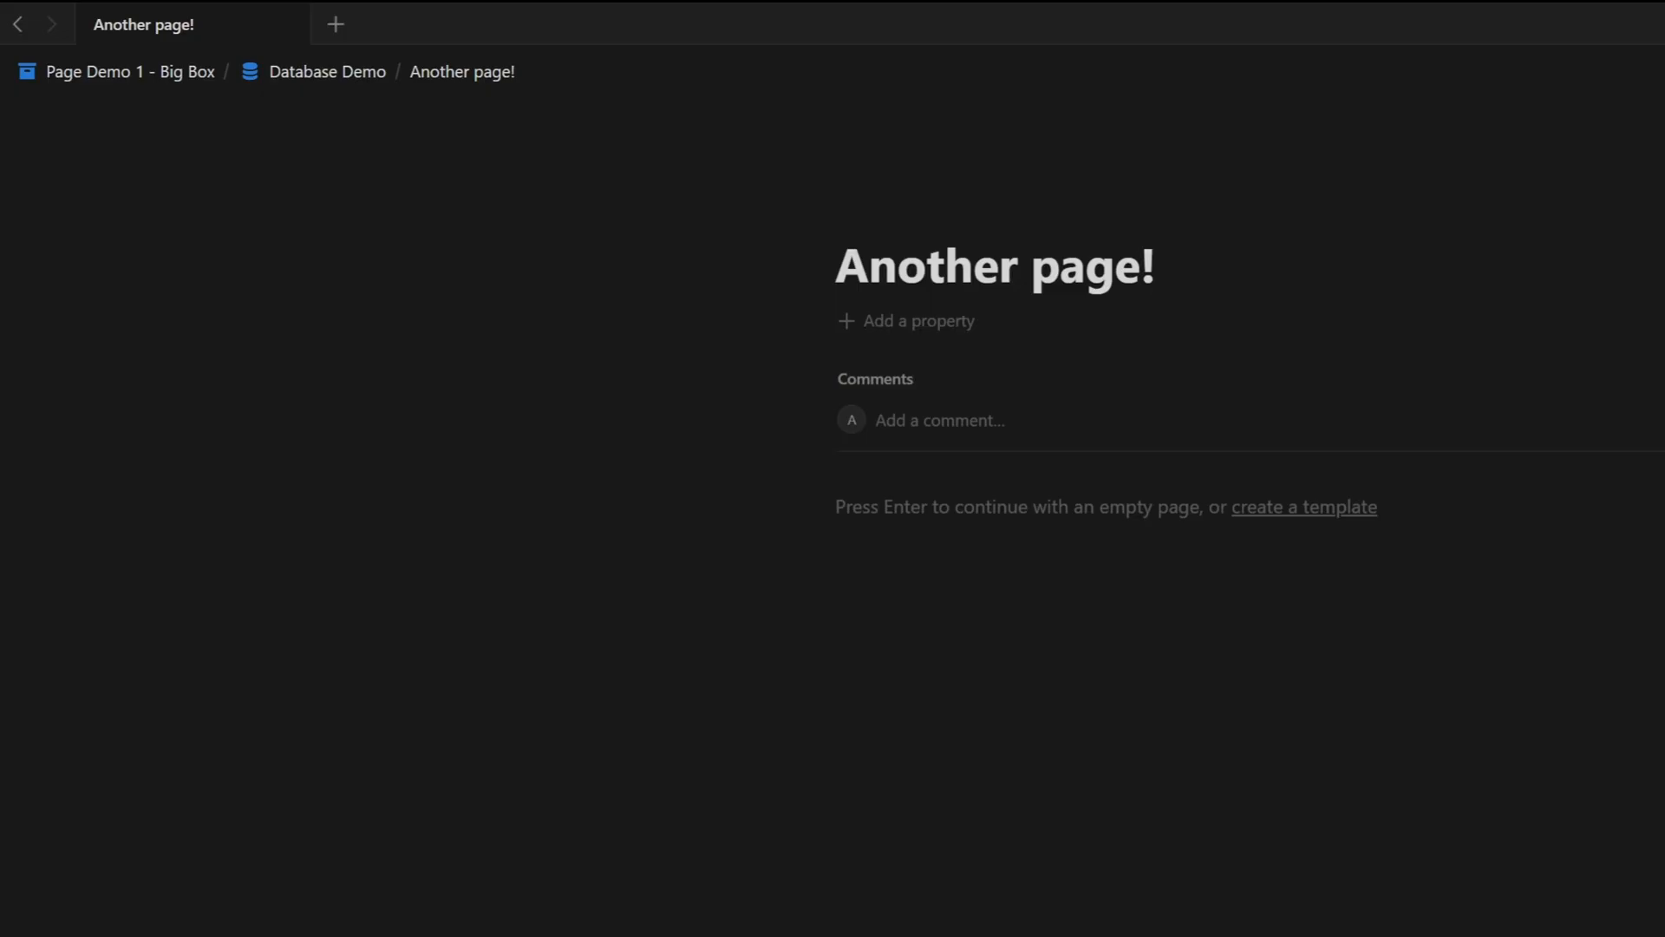
{"action": "left_click", "coordinate": [307, 76]}
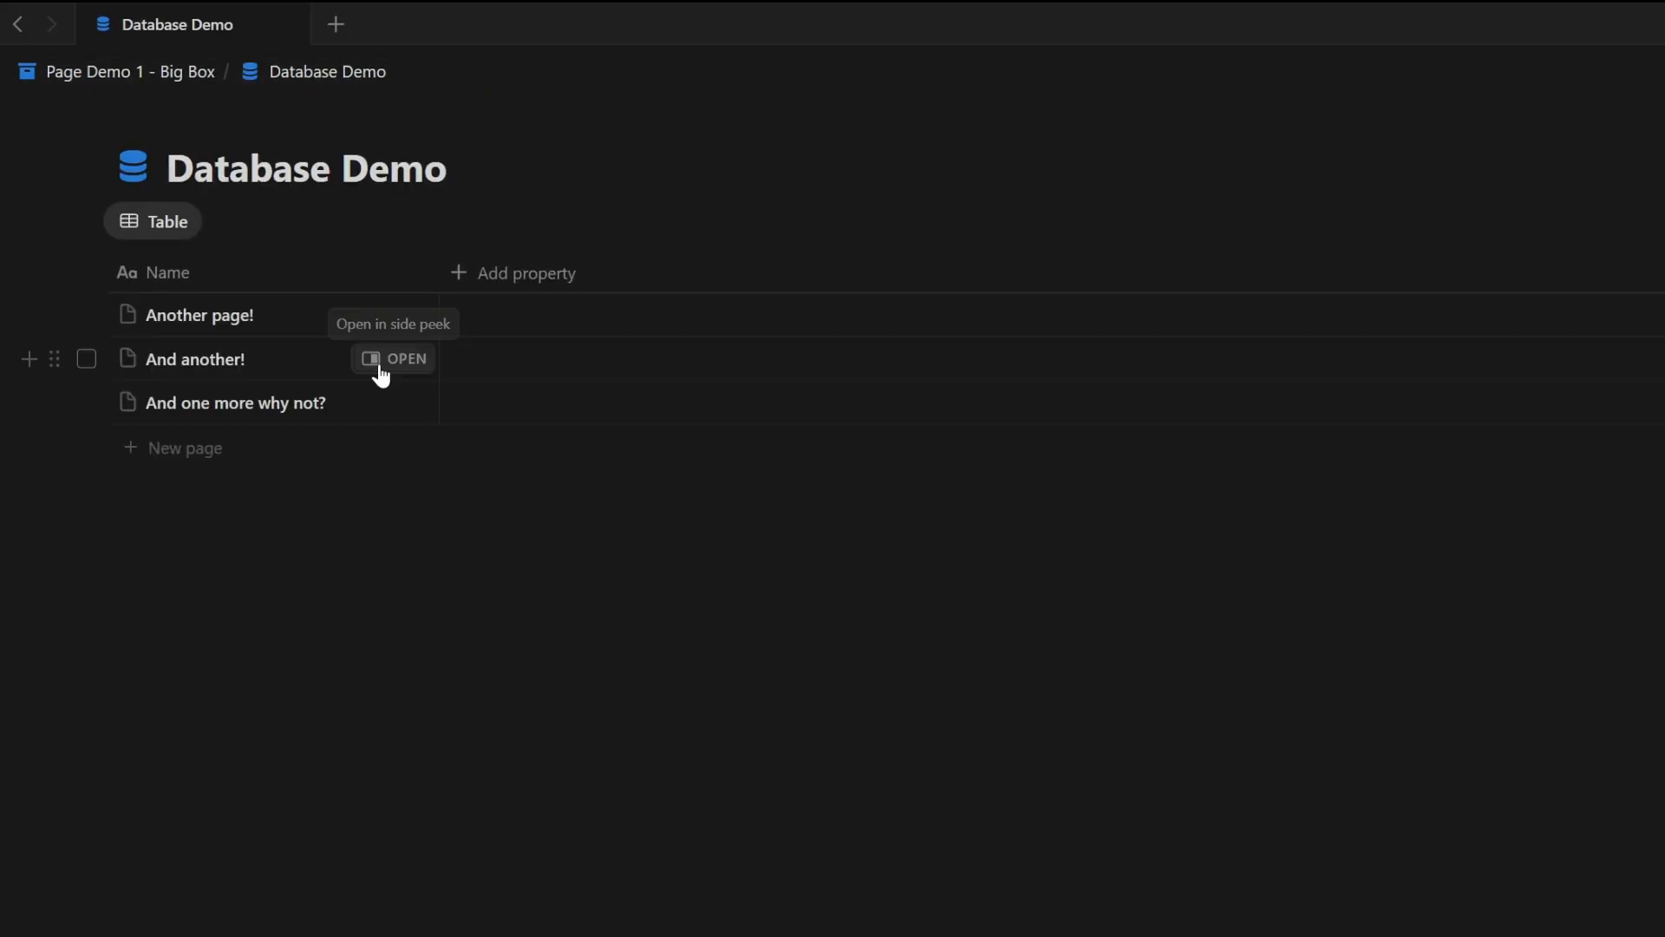
- Open the 'And another!' entry in side peek and close it again
{"action": "left_click", "coordinate": [380, 369]}
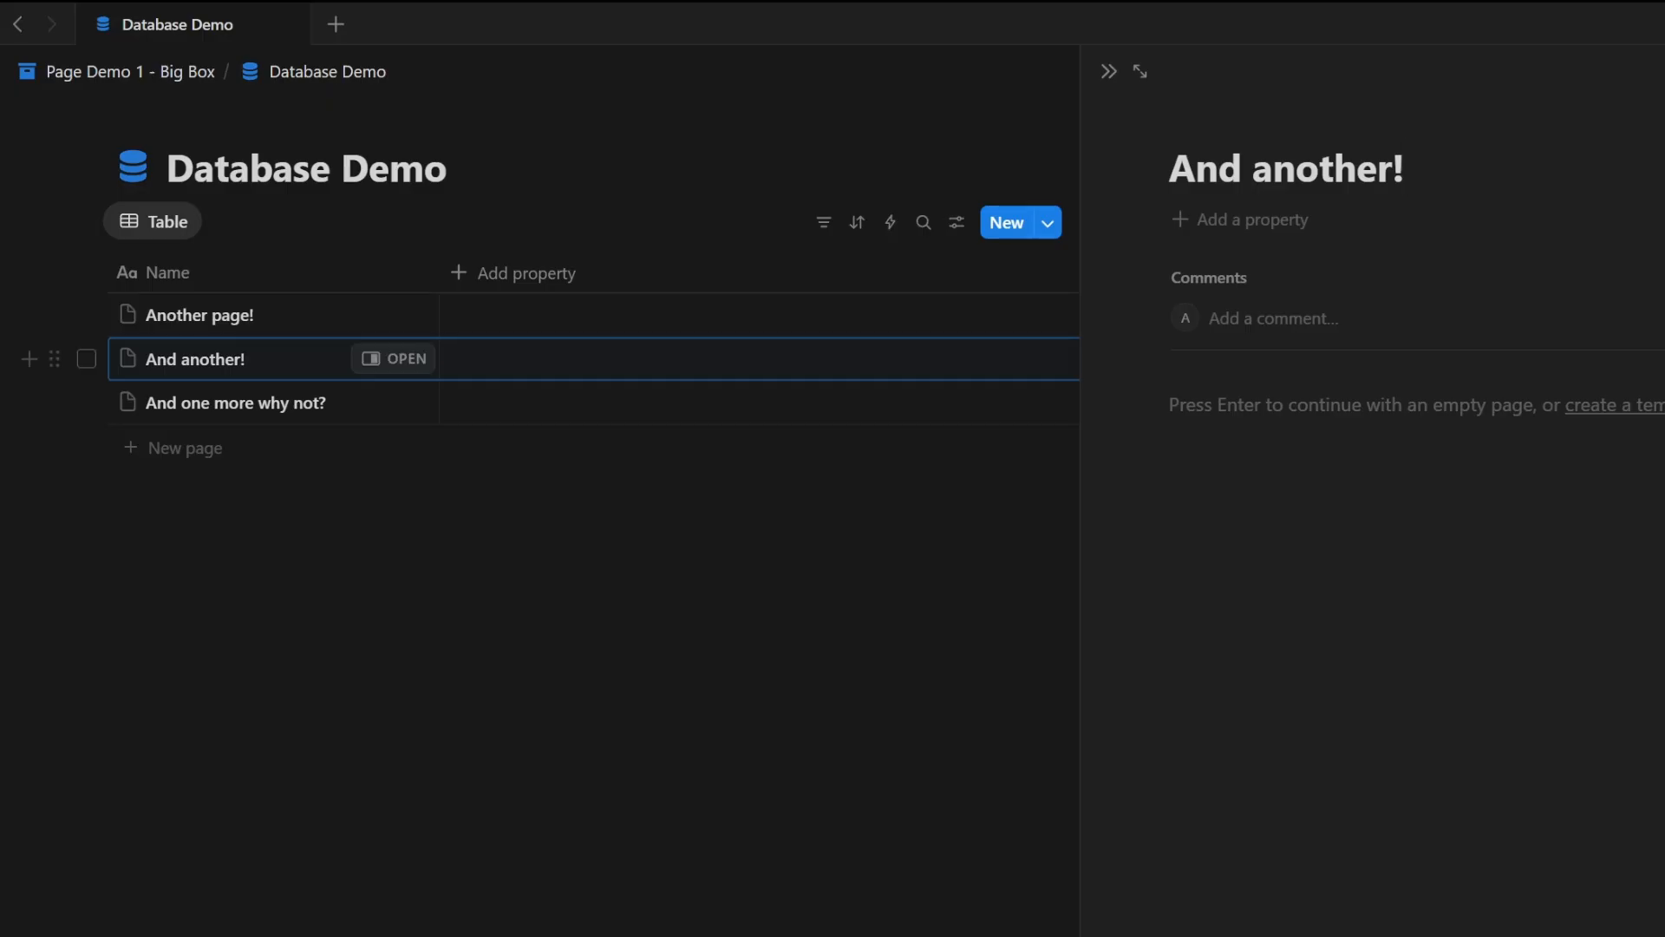
{"action": "left_click", "coordinate": [406, 414]}
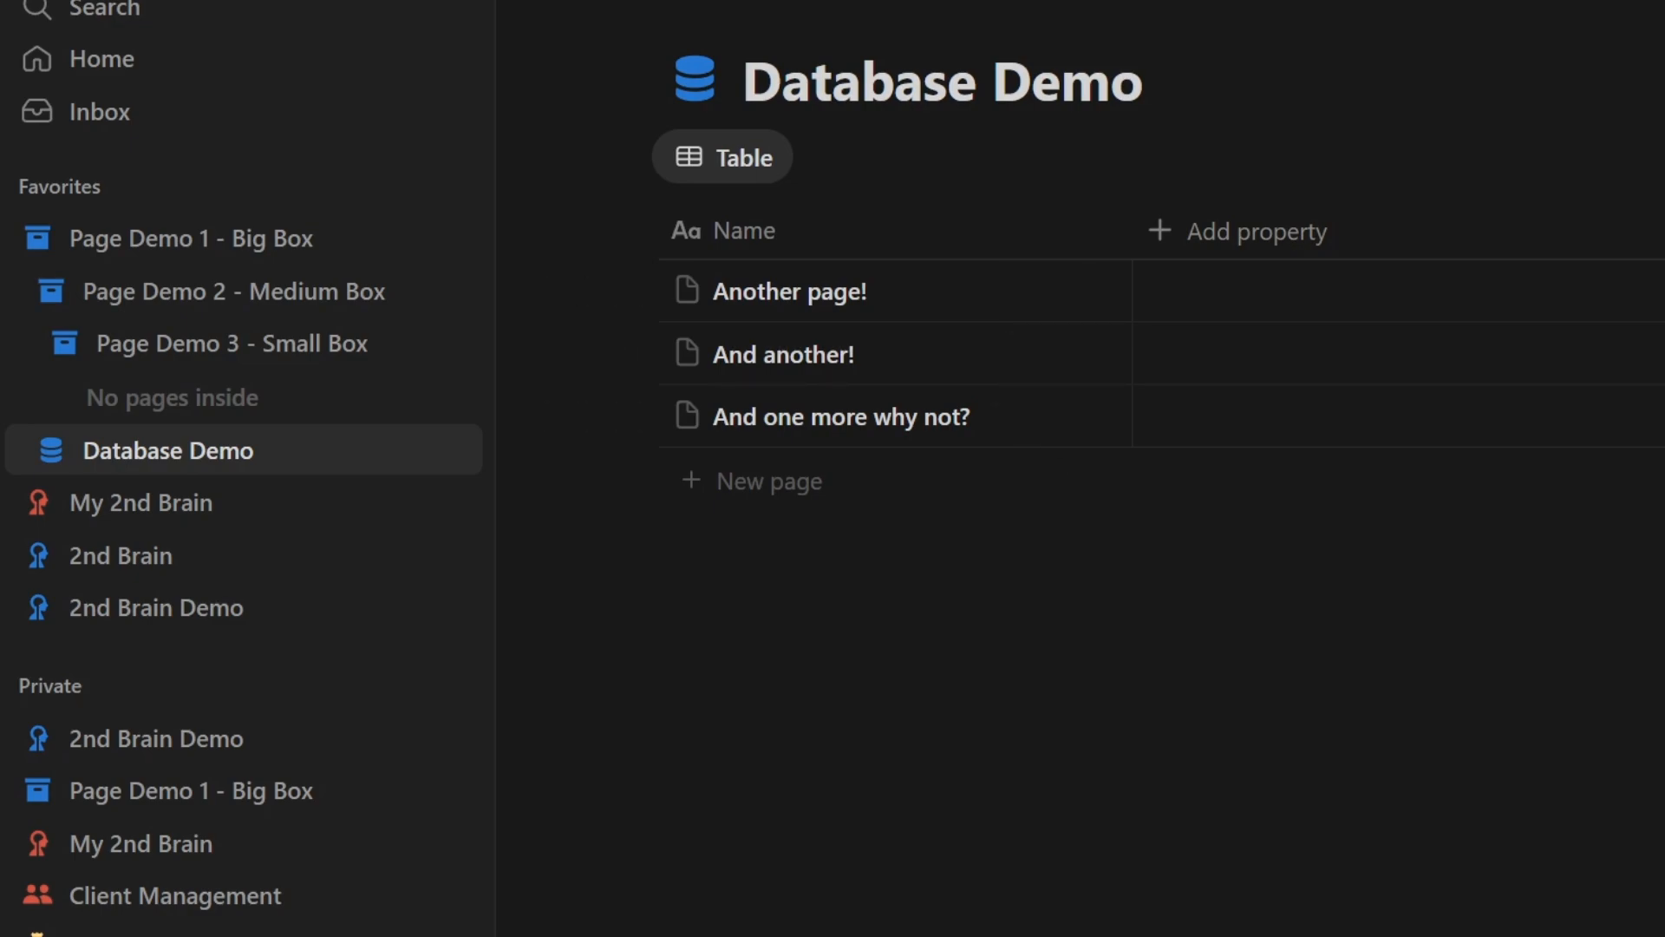
{"action": "left_click", "coordinate": [52, 452]}
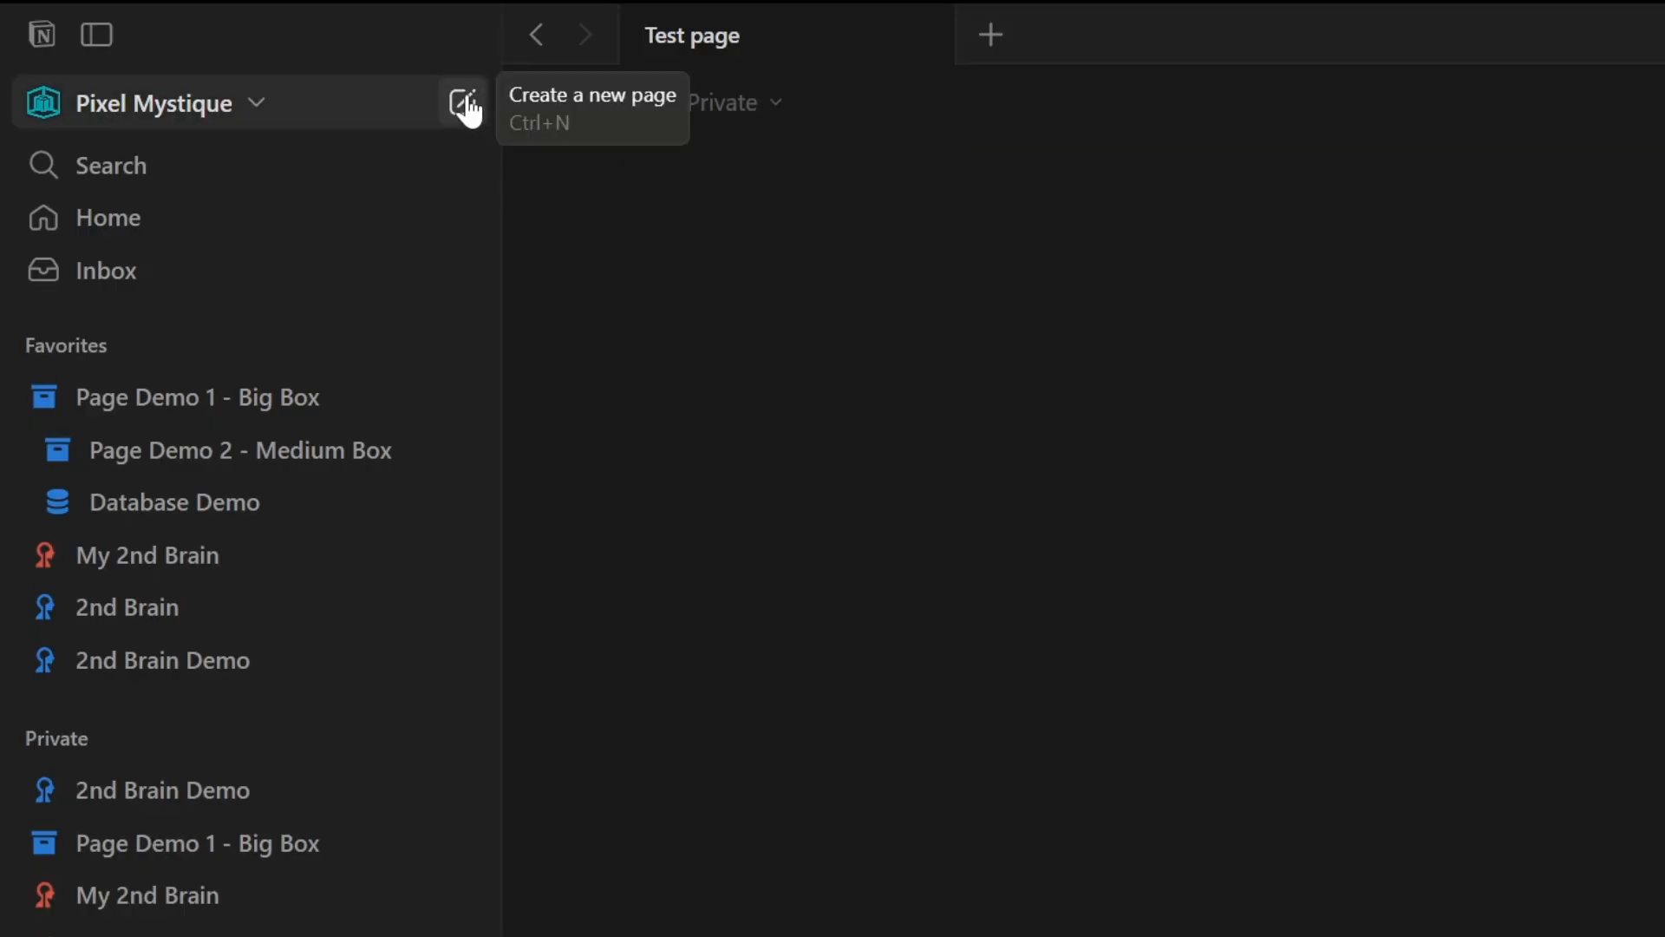
- Create a new page titled 'Test page'
{"action": "left_click", "coordinate": [466, 105]}
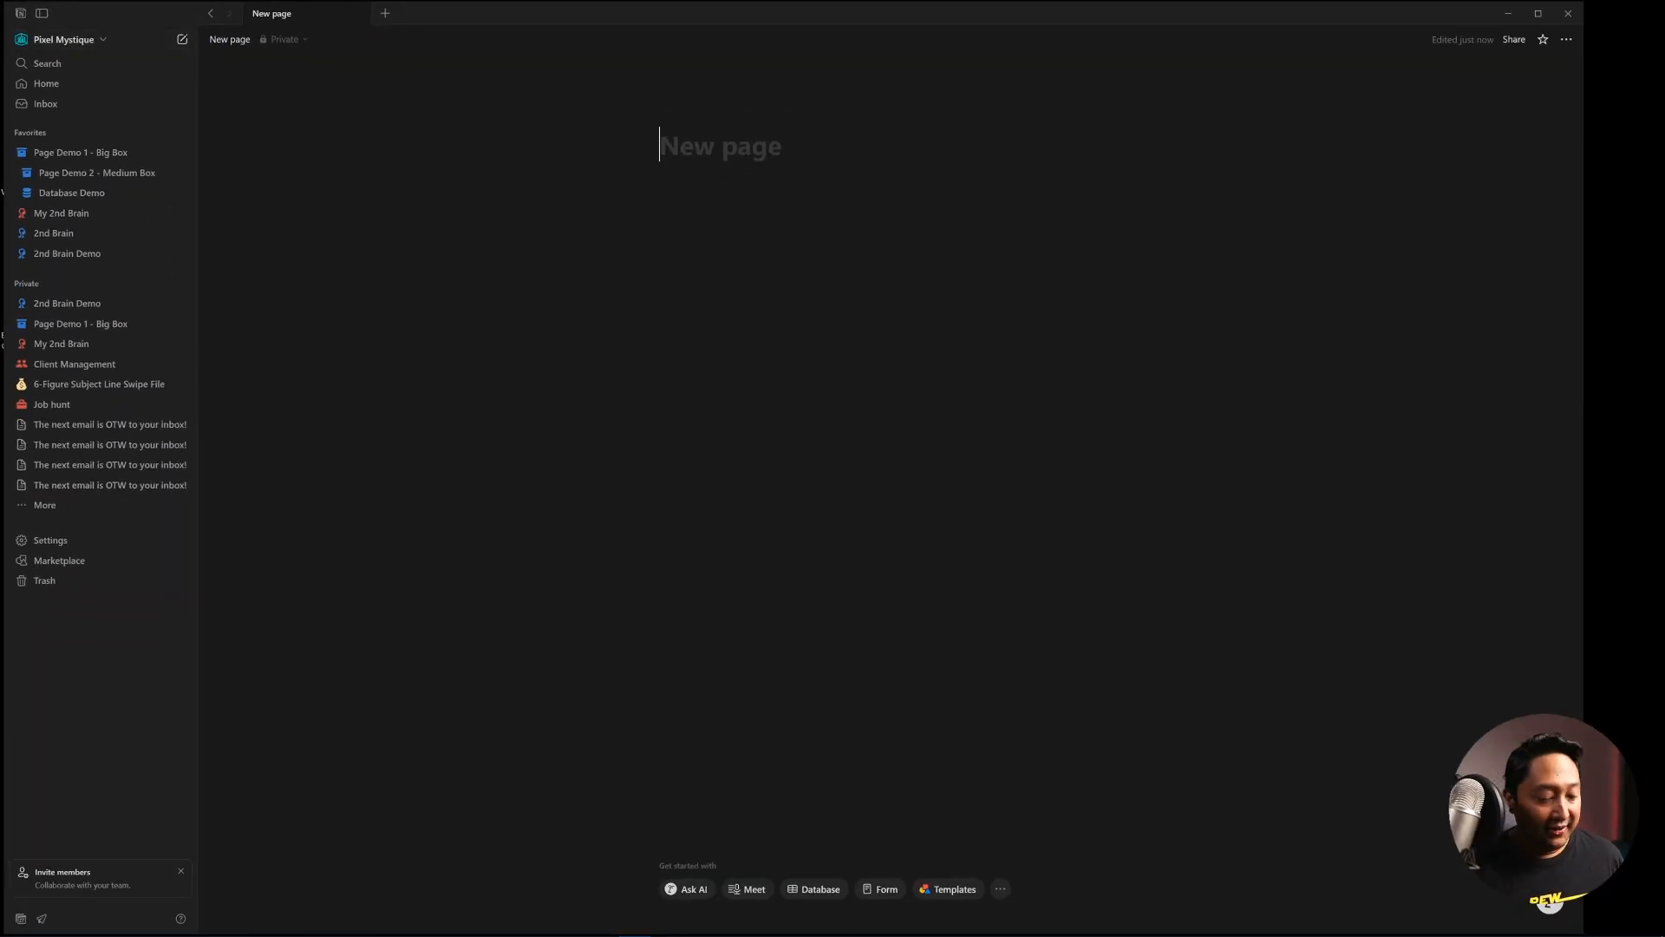
{"action": "type", "text": "Test page"}
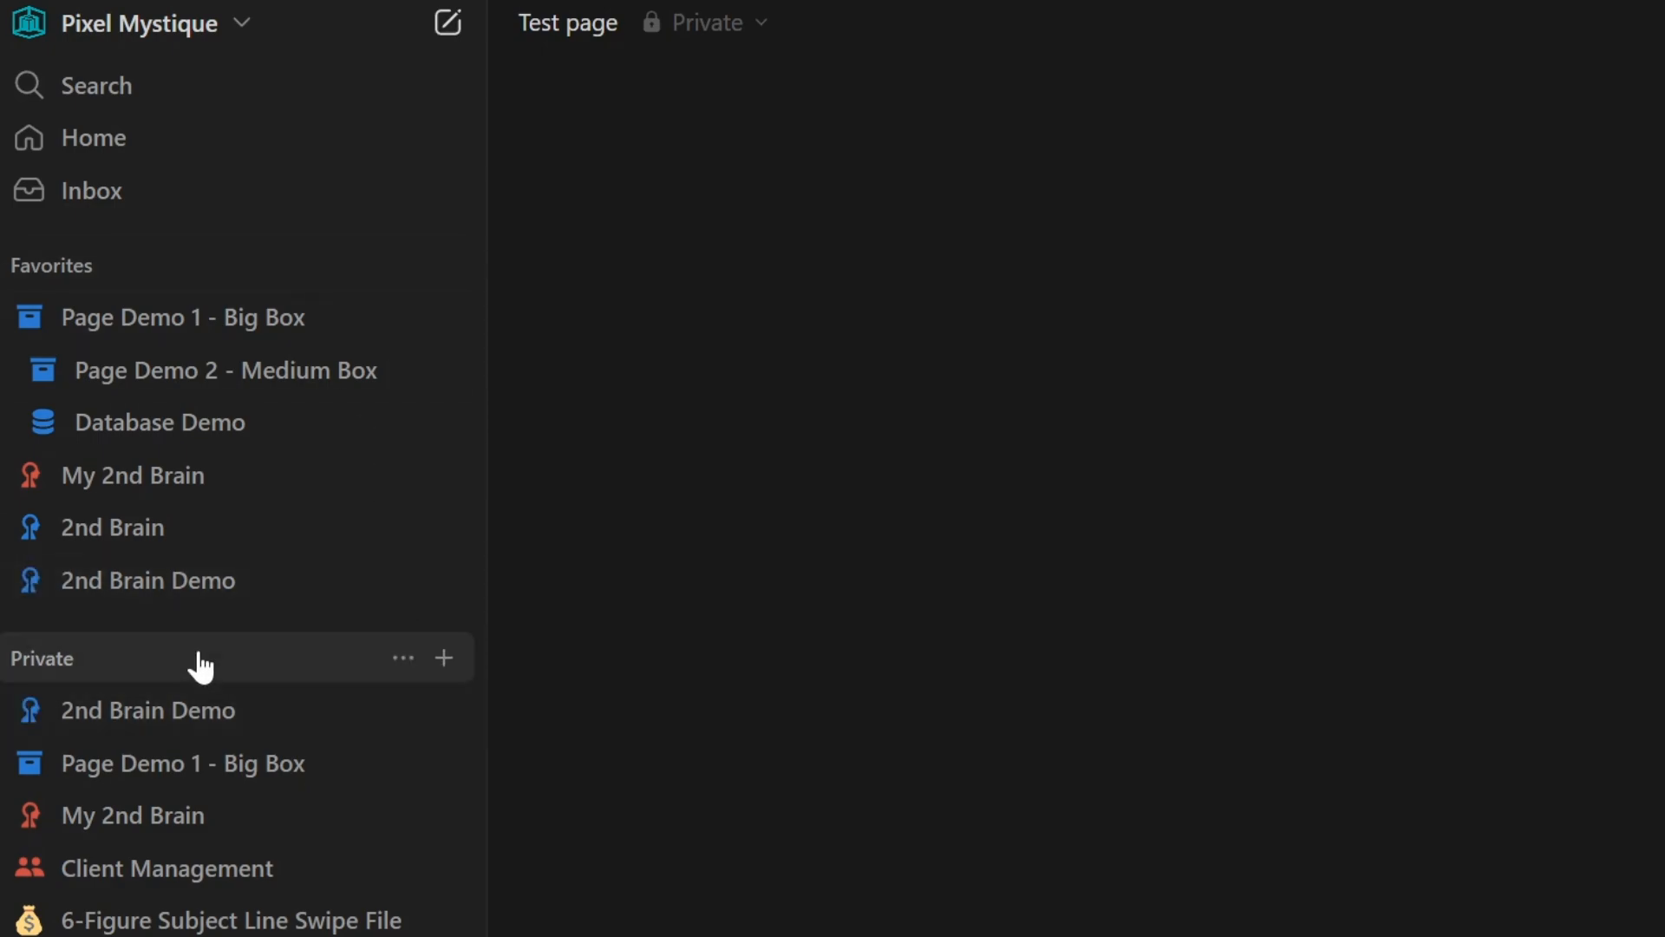
- Add a new page in the Private section titled 'Test page again'
{"action": "left_click", "coordinate": [447, 663]}
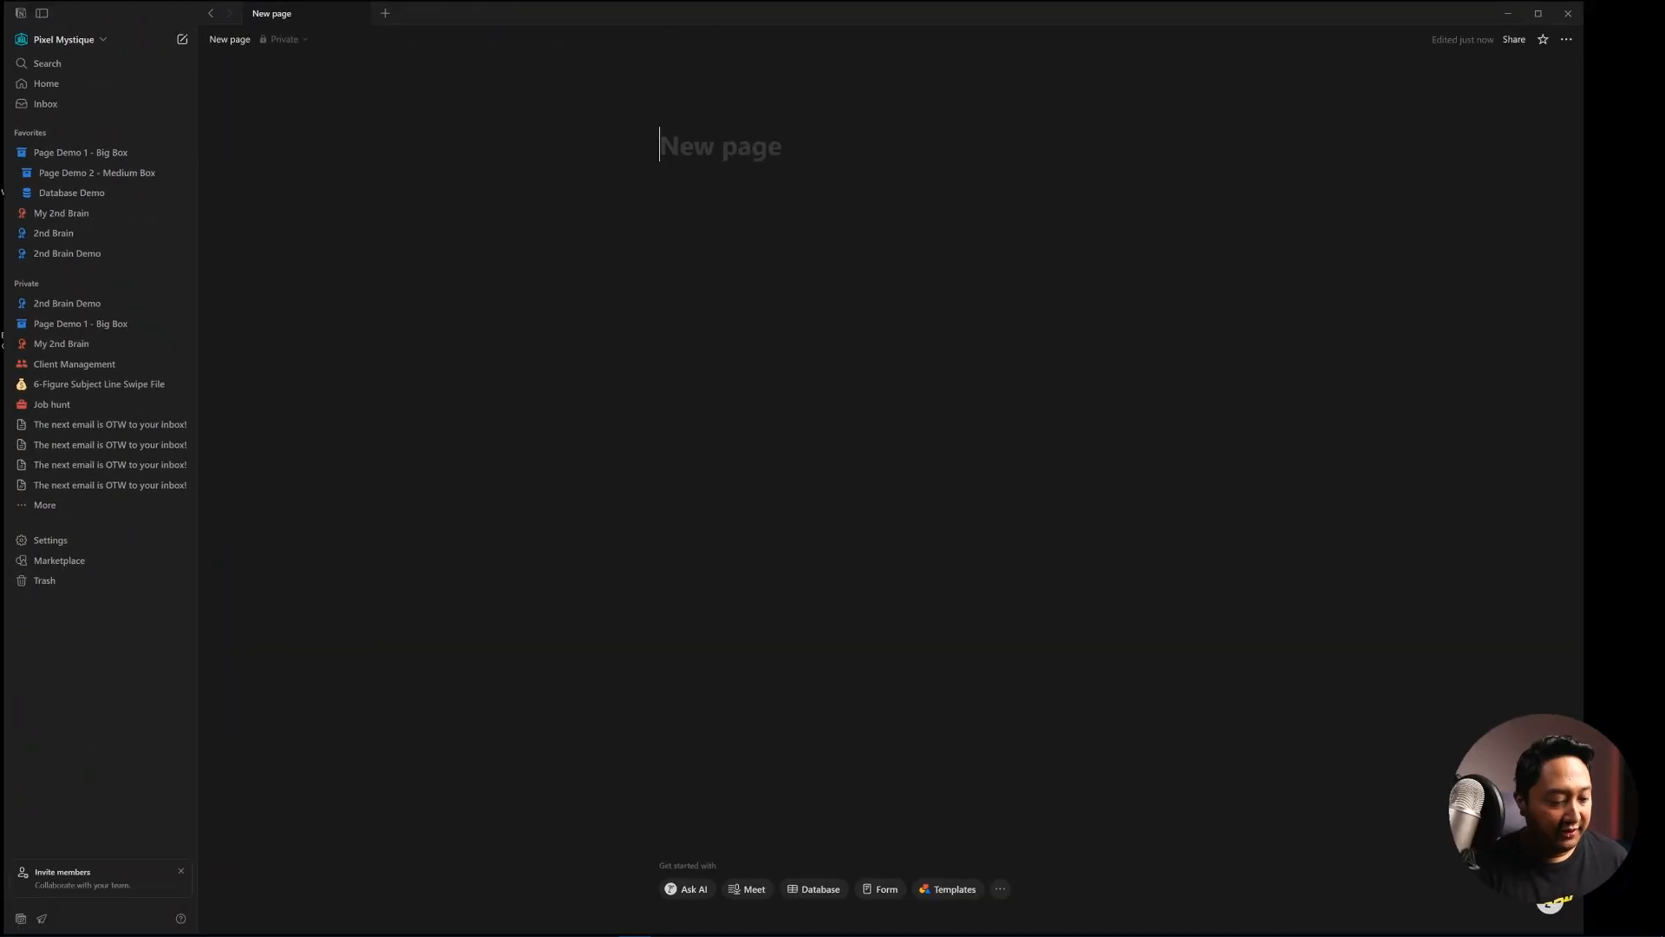
{"action": "type", "text": "Test page again"}
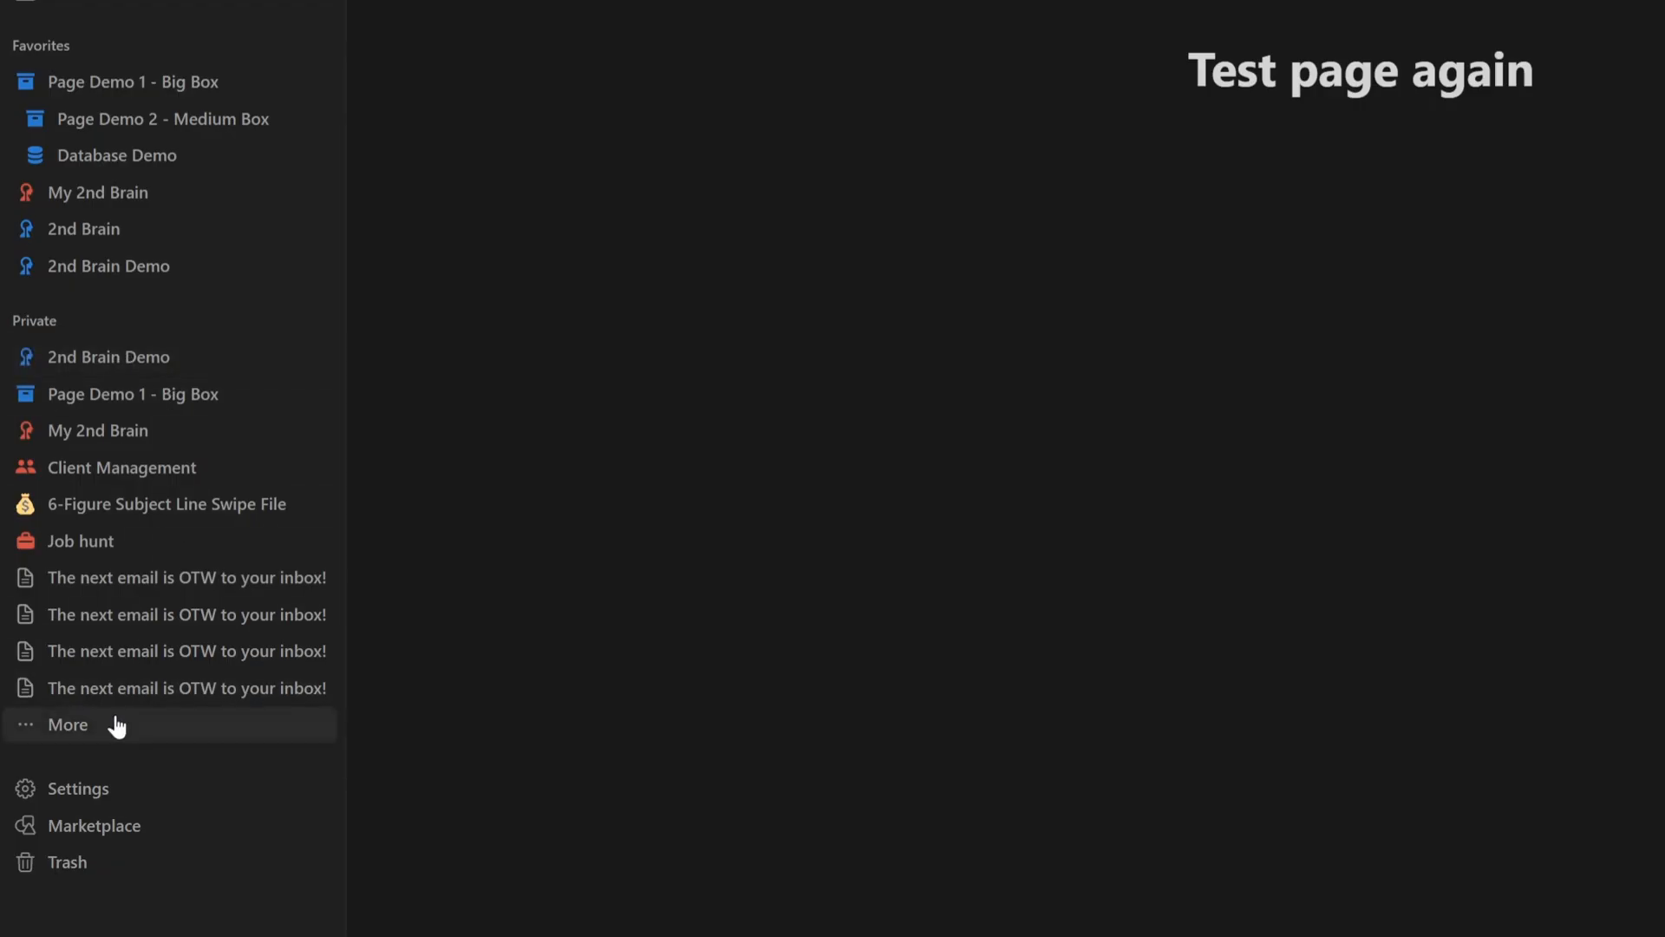
- Expand the full list of private pages and scroll through it
{"action": "left_click", "coordinate": [74, 726]}
{"action": "scroll", "coordinate": [563, 167], "scroll_direction": "down", "scroll_amount": 3}
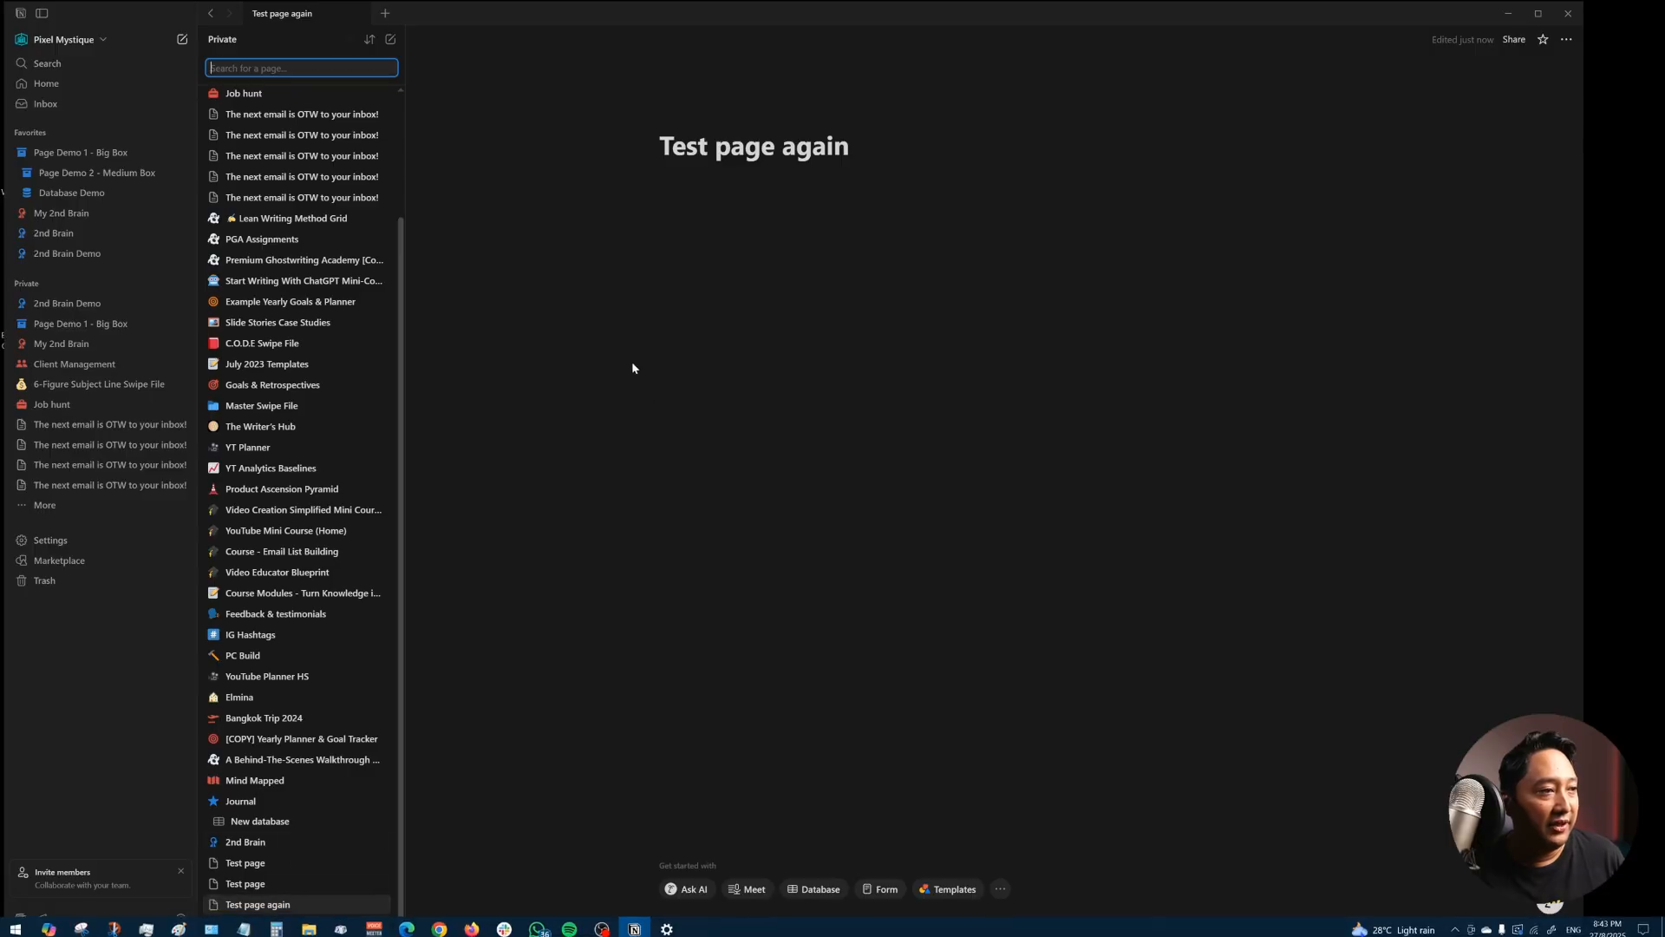
{"action": "left_click", "coordinate": [564, 353]}
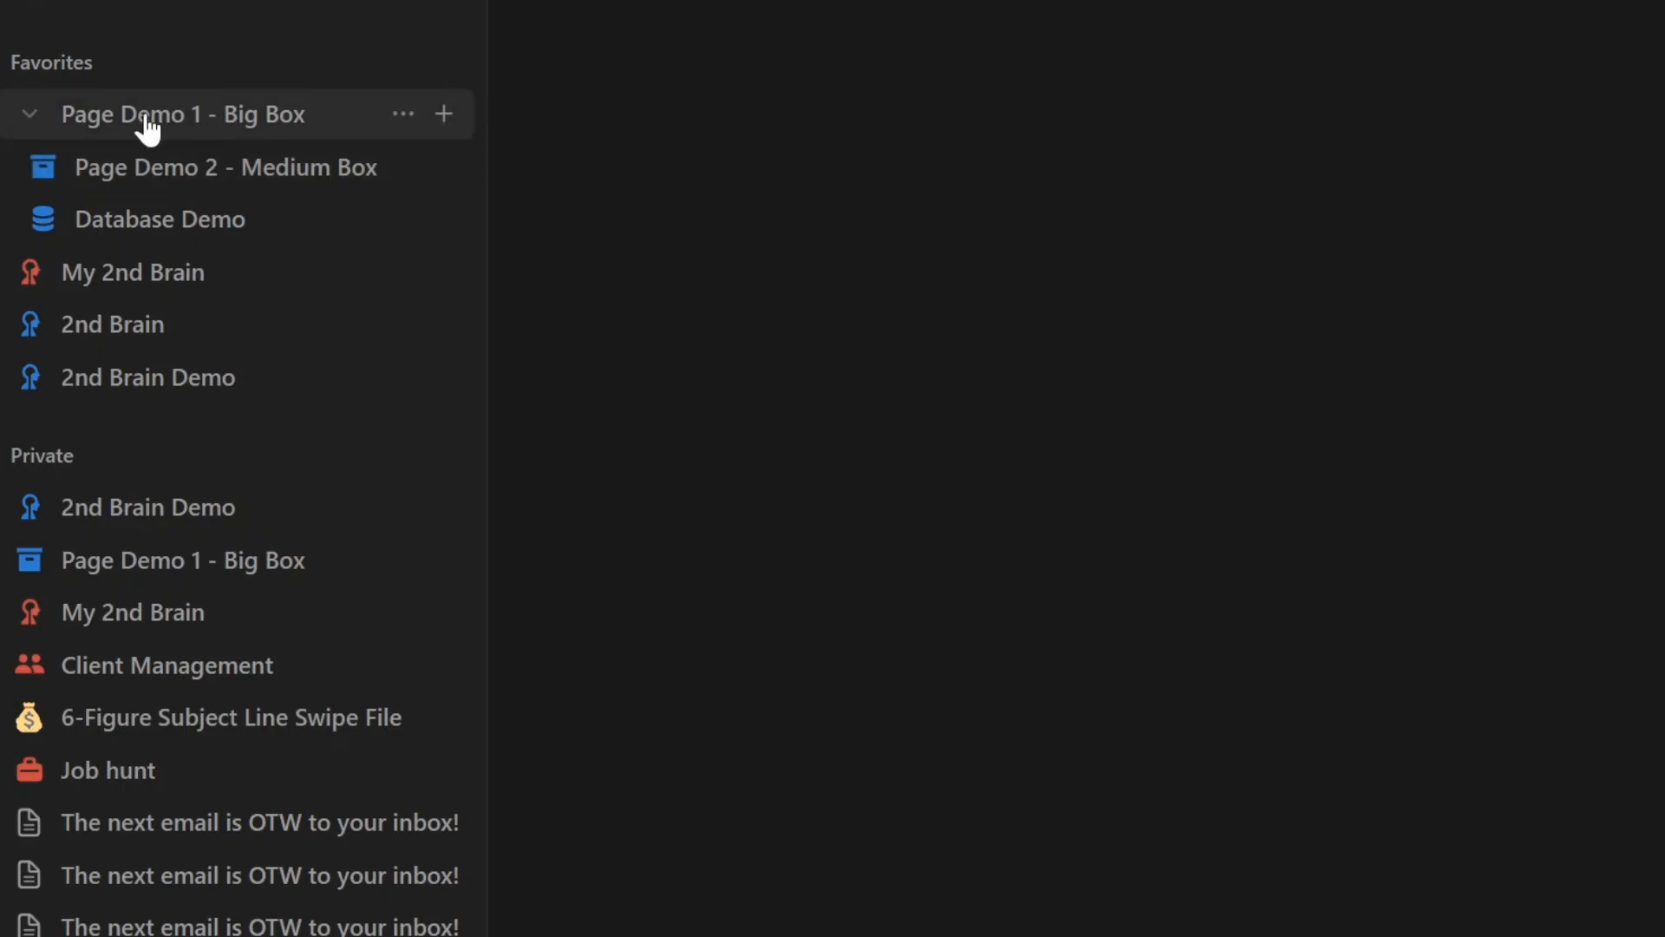
- Add a new page inside Page Demo 1 - Big Box titled 'Test page one more time'
{"action": "left_click", "coordinate": [30, 118]}
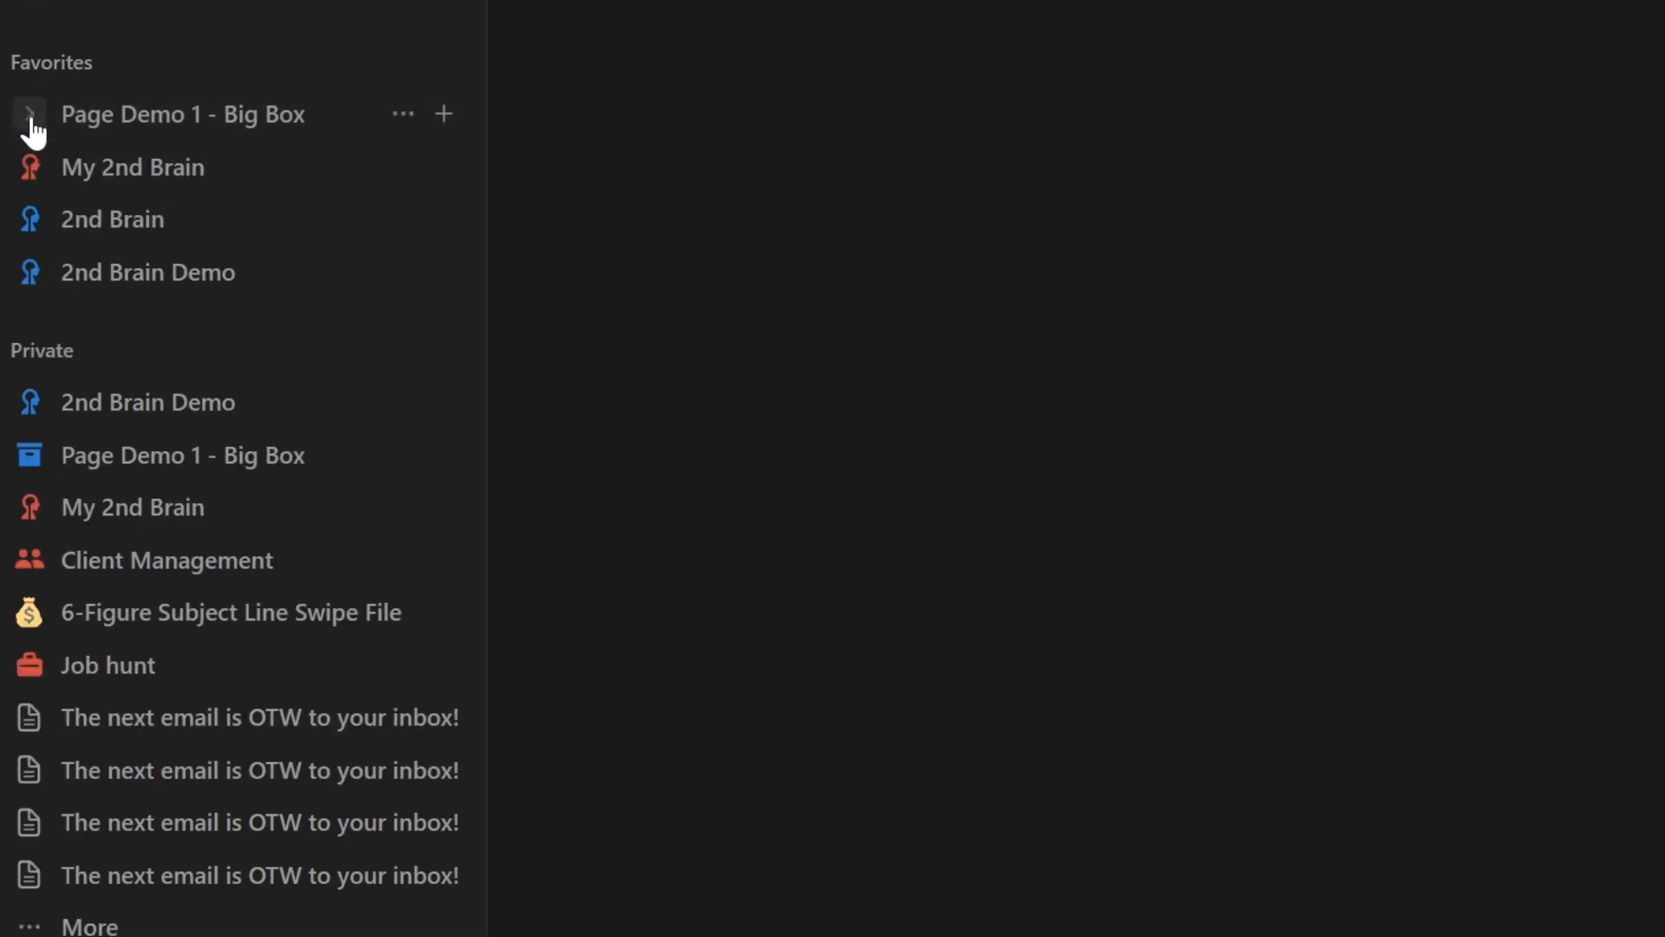
{"action": "left_click", "coordinate": [30, 115]}
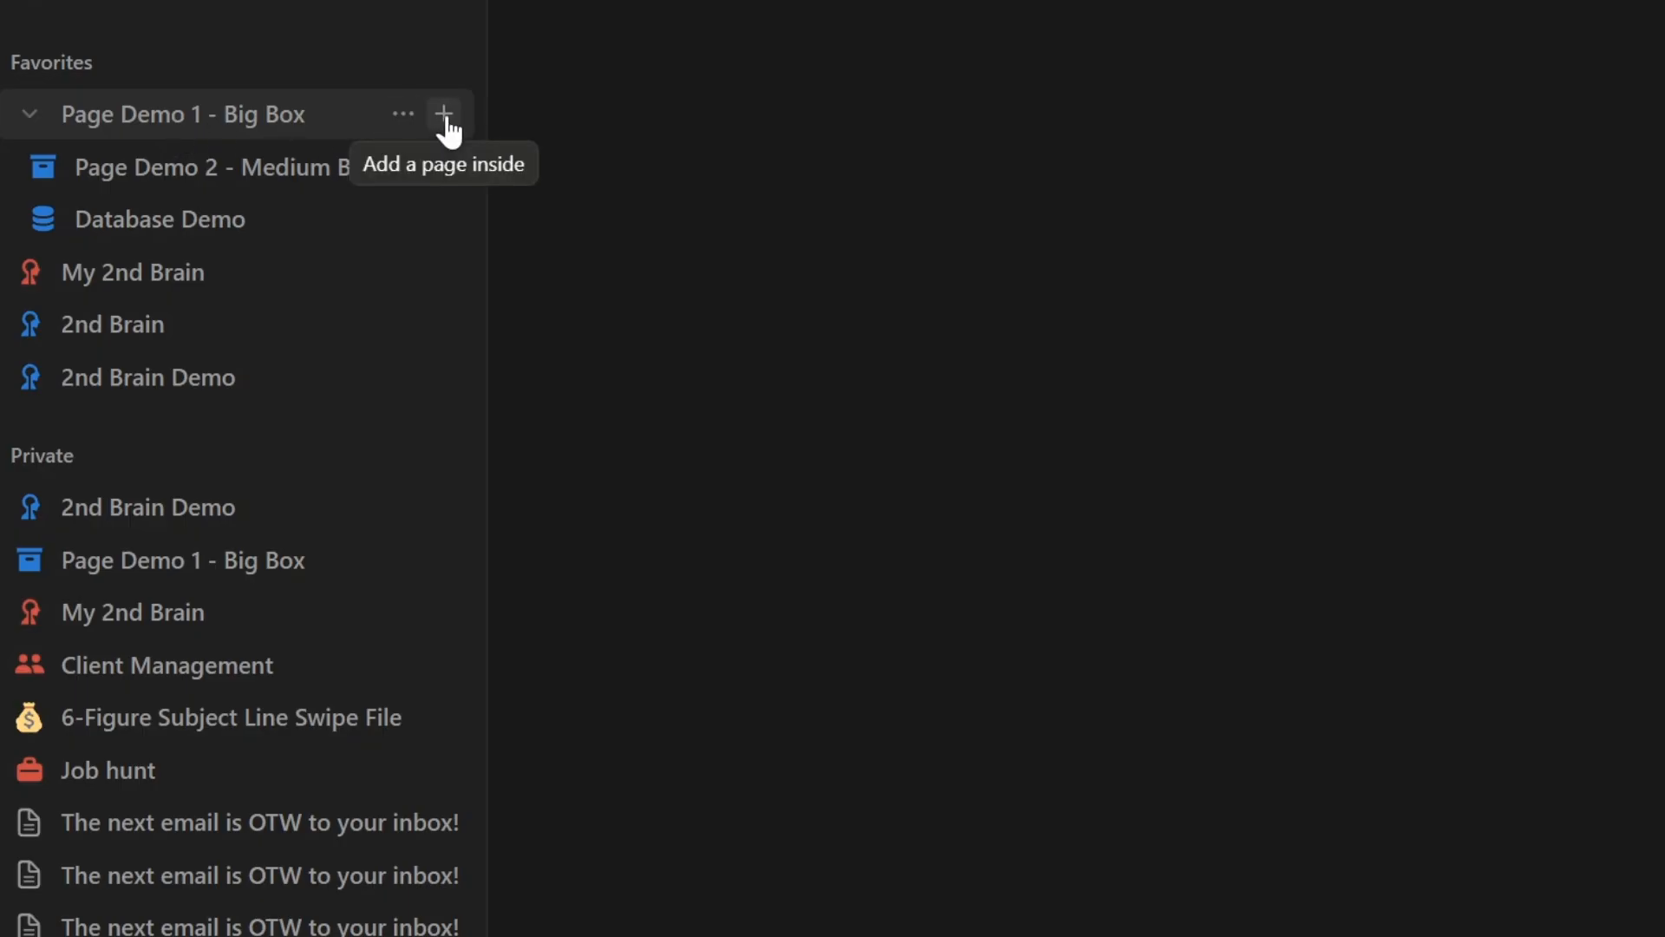
{"action": "left_click", "coordinate": [444, 114]}
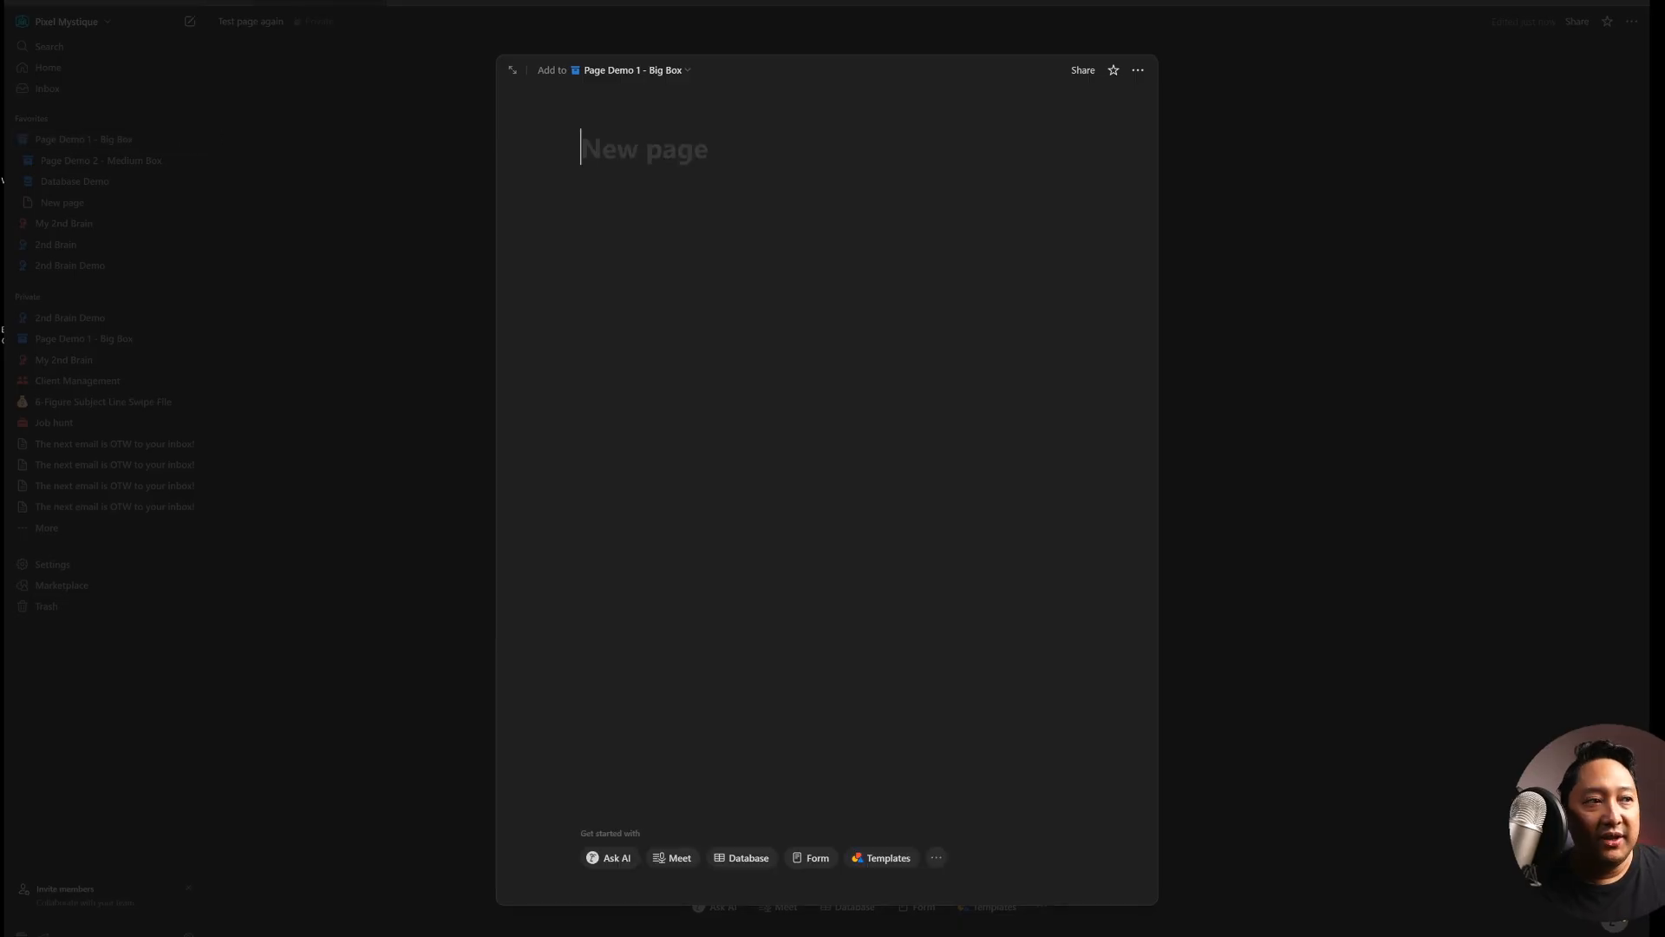
{"action": "type", "text": "Test page one more time"}
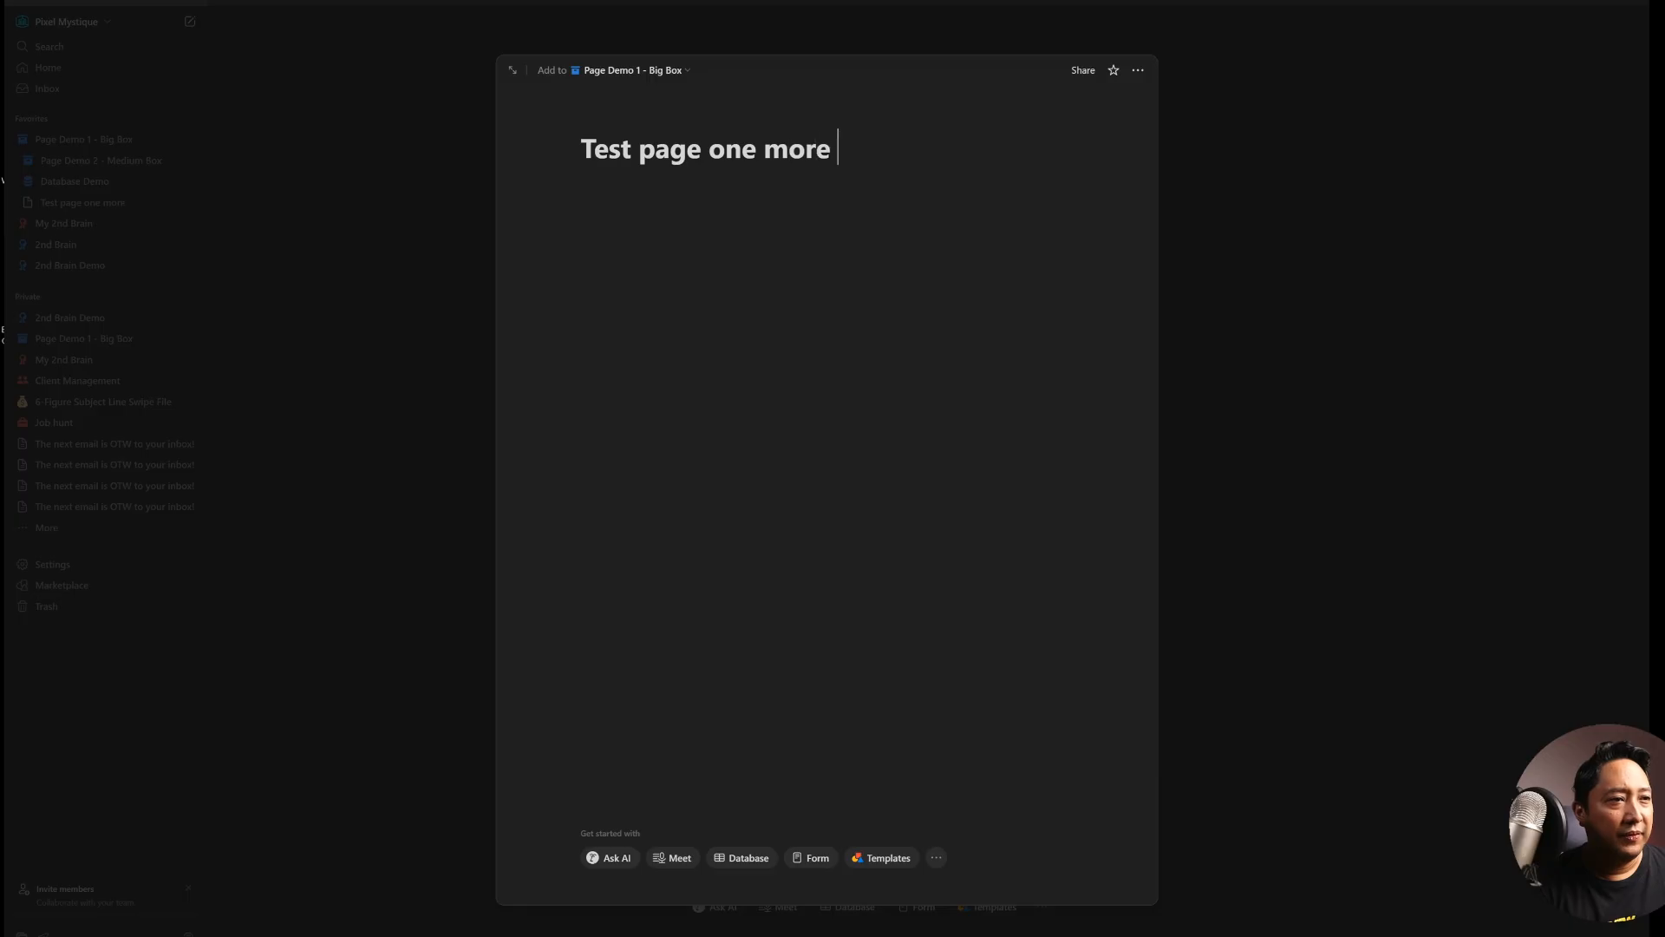
{"action": "key", "text": "Escape"}
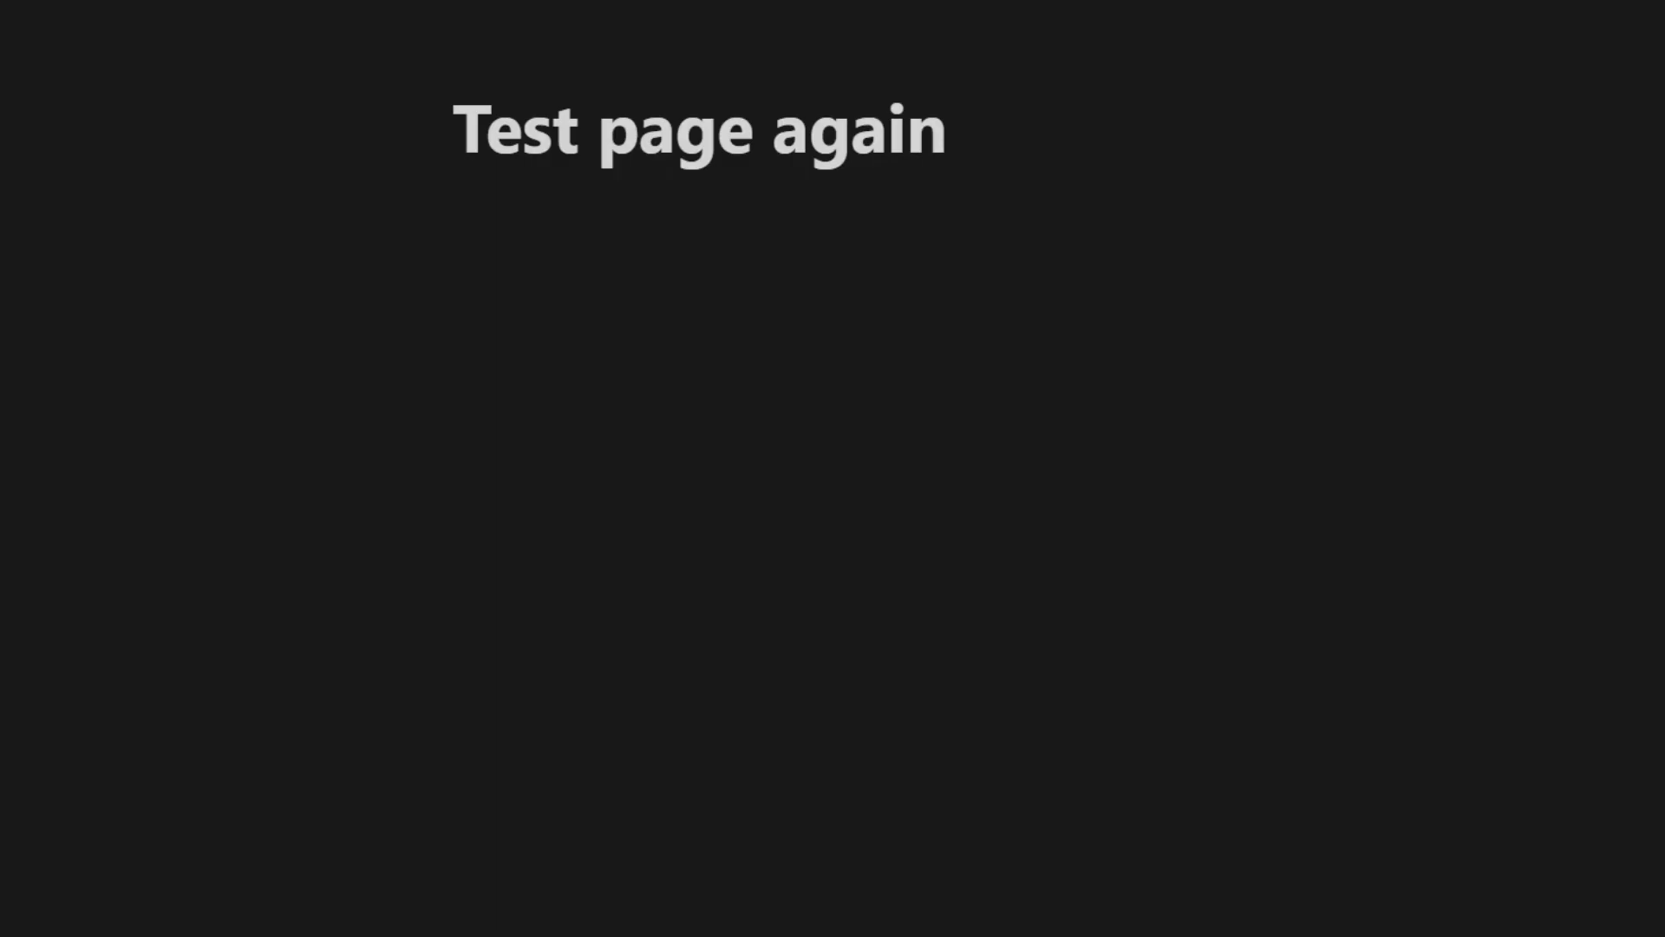
- Insert a subpage block in the page body titled 'Test page within a test page'
{"action": "left_click", "coordinate": [457, 222]}
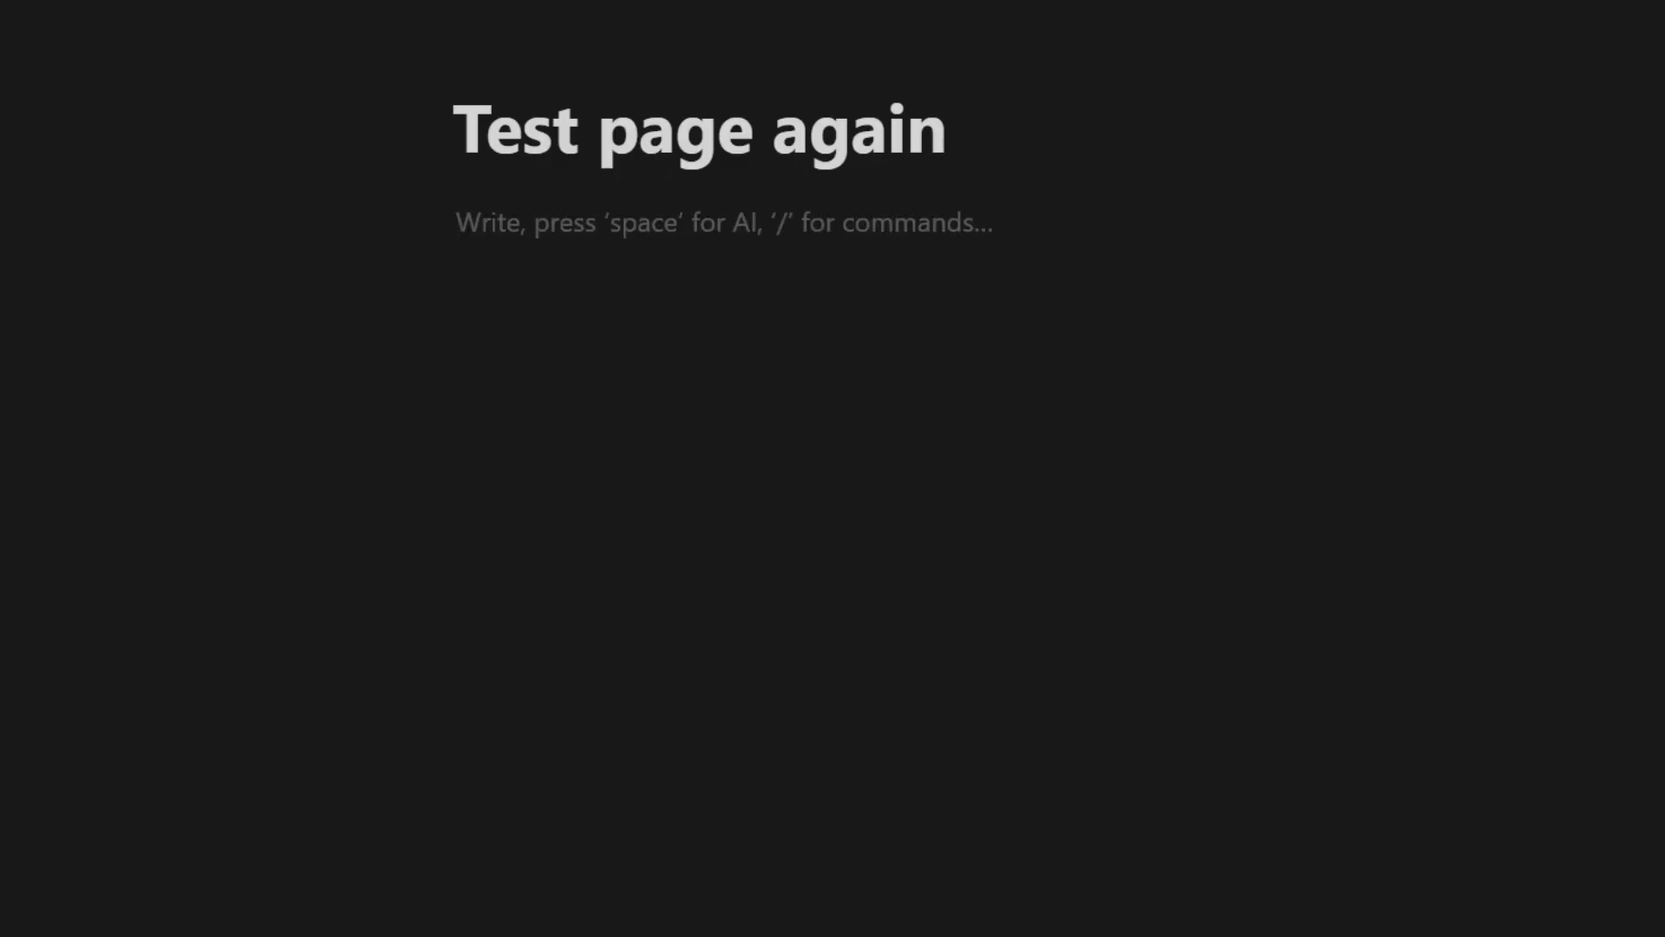
{"action": "type", "text": "/"}
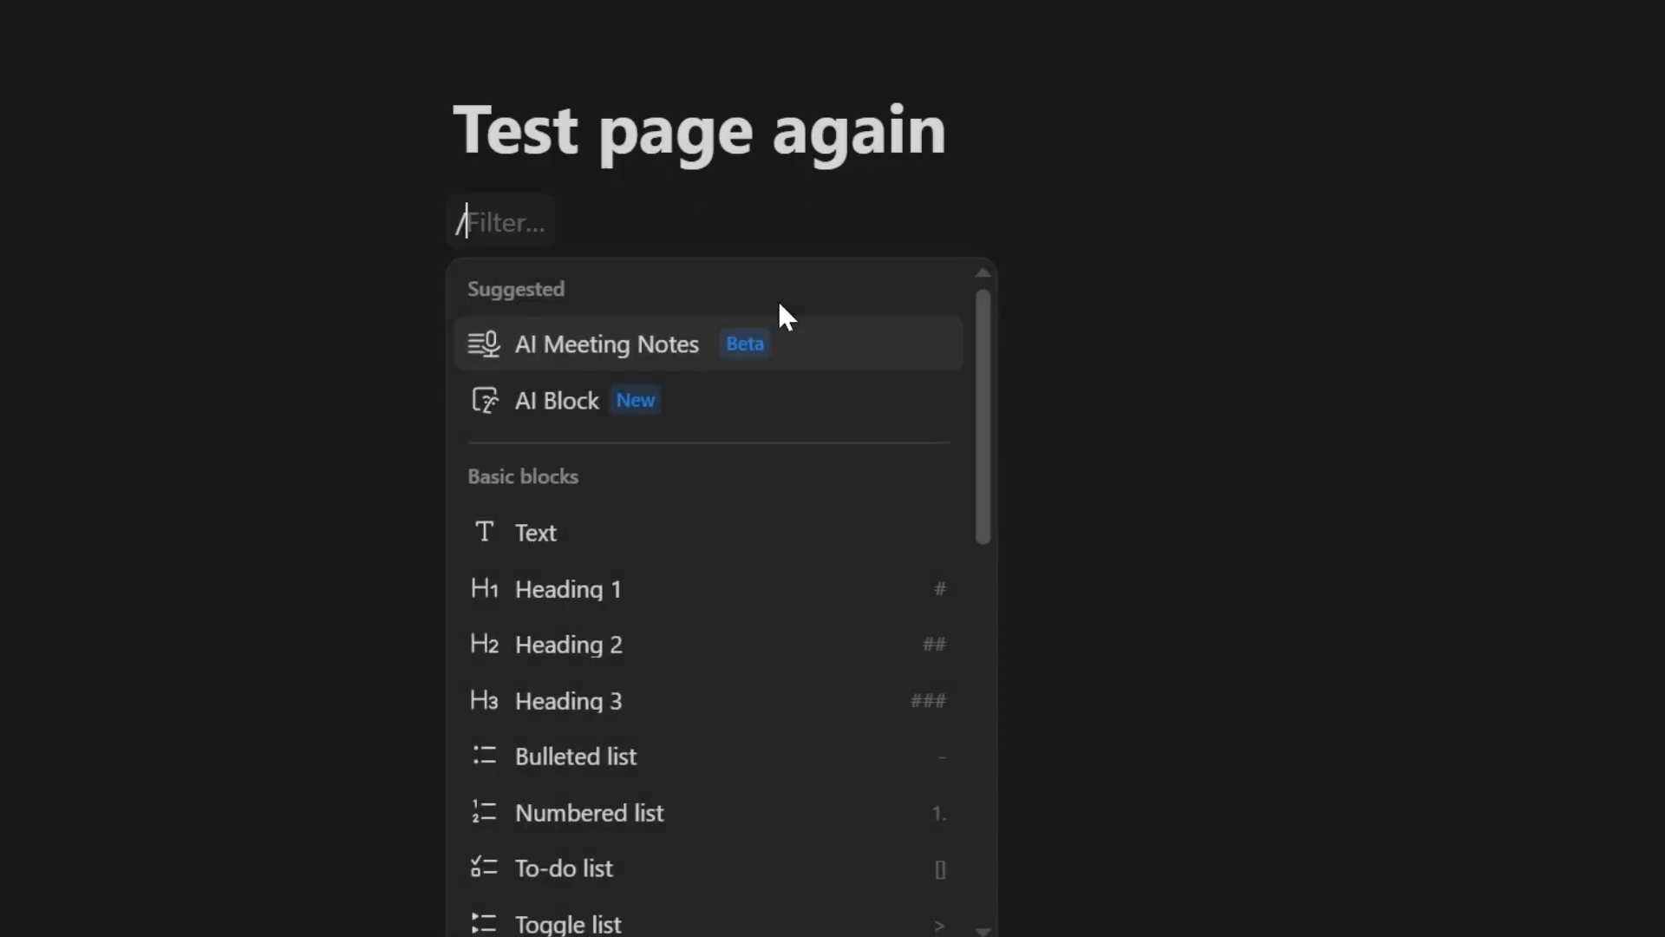
{"action": "type", "text": "page"}
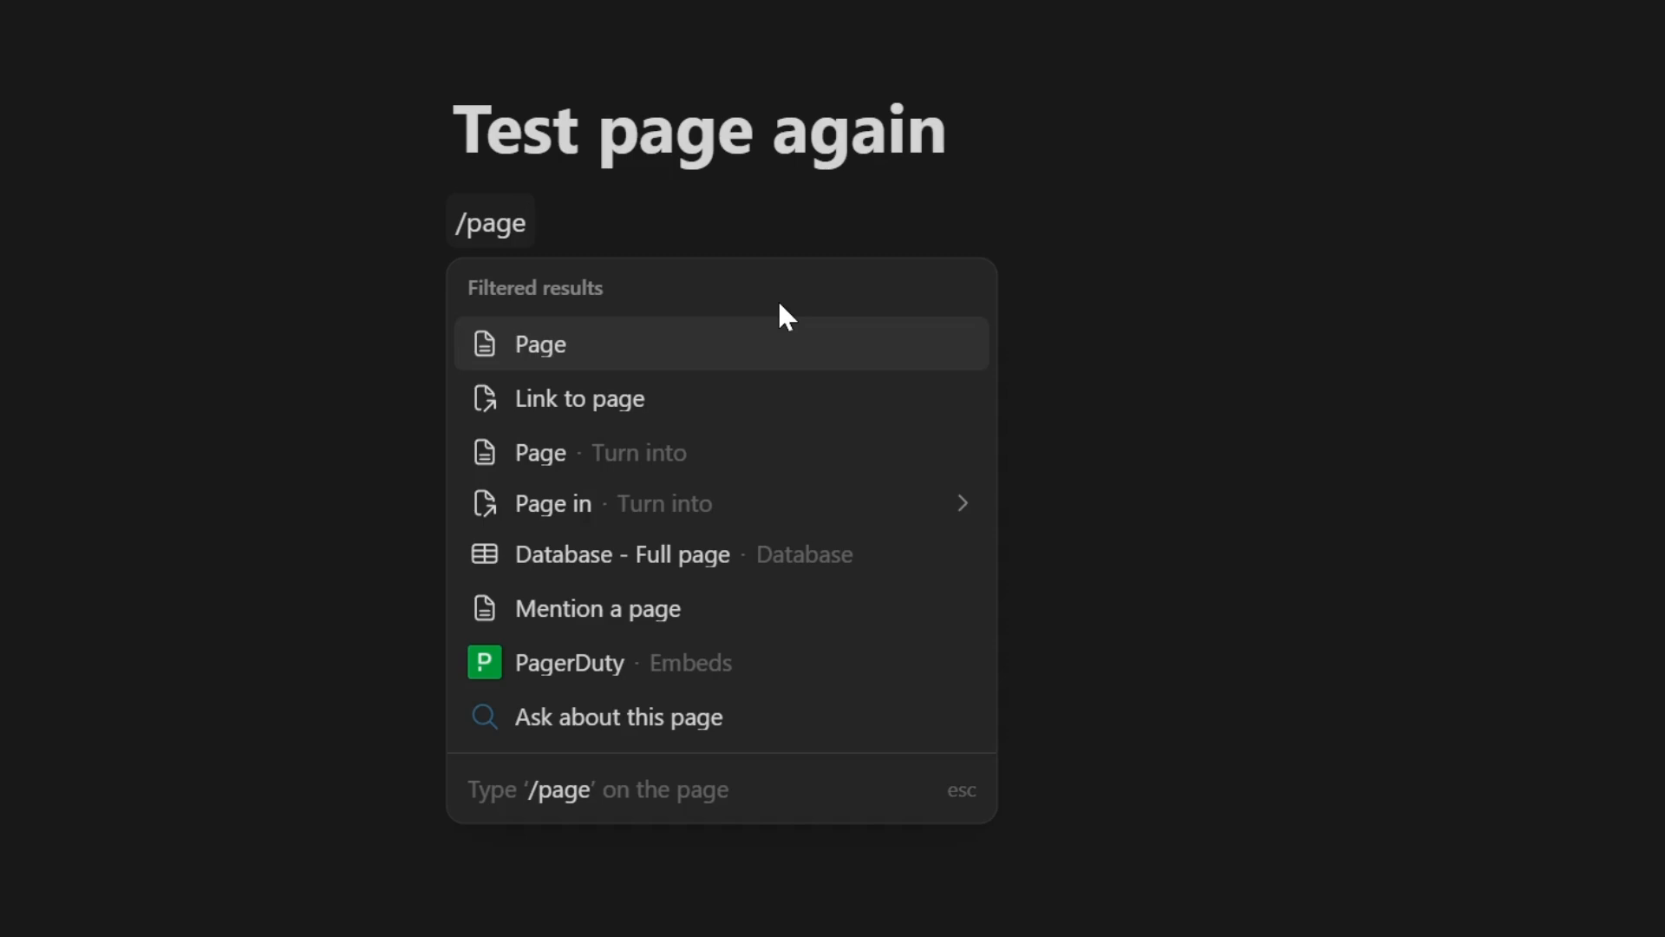
{"action": "key", "text": "Return"}
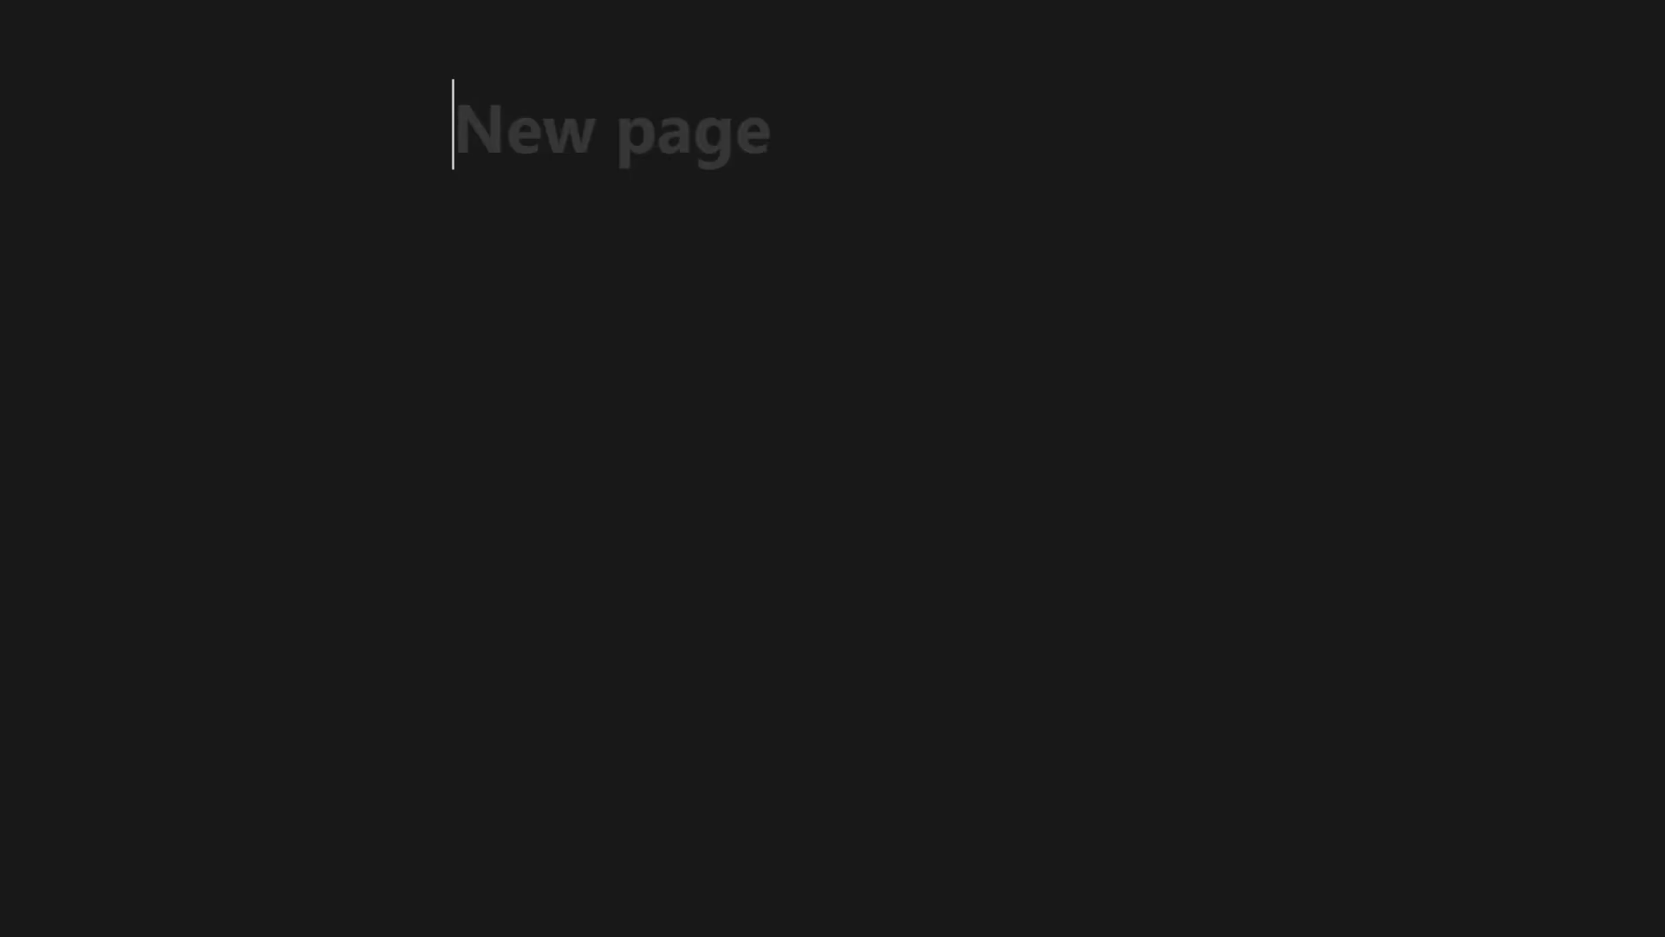
{"action": "type", "text": "Test "}
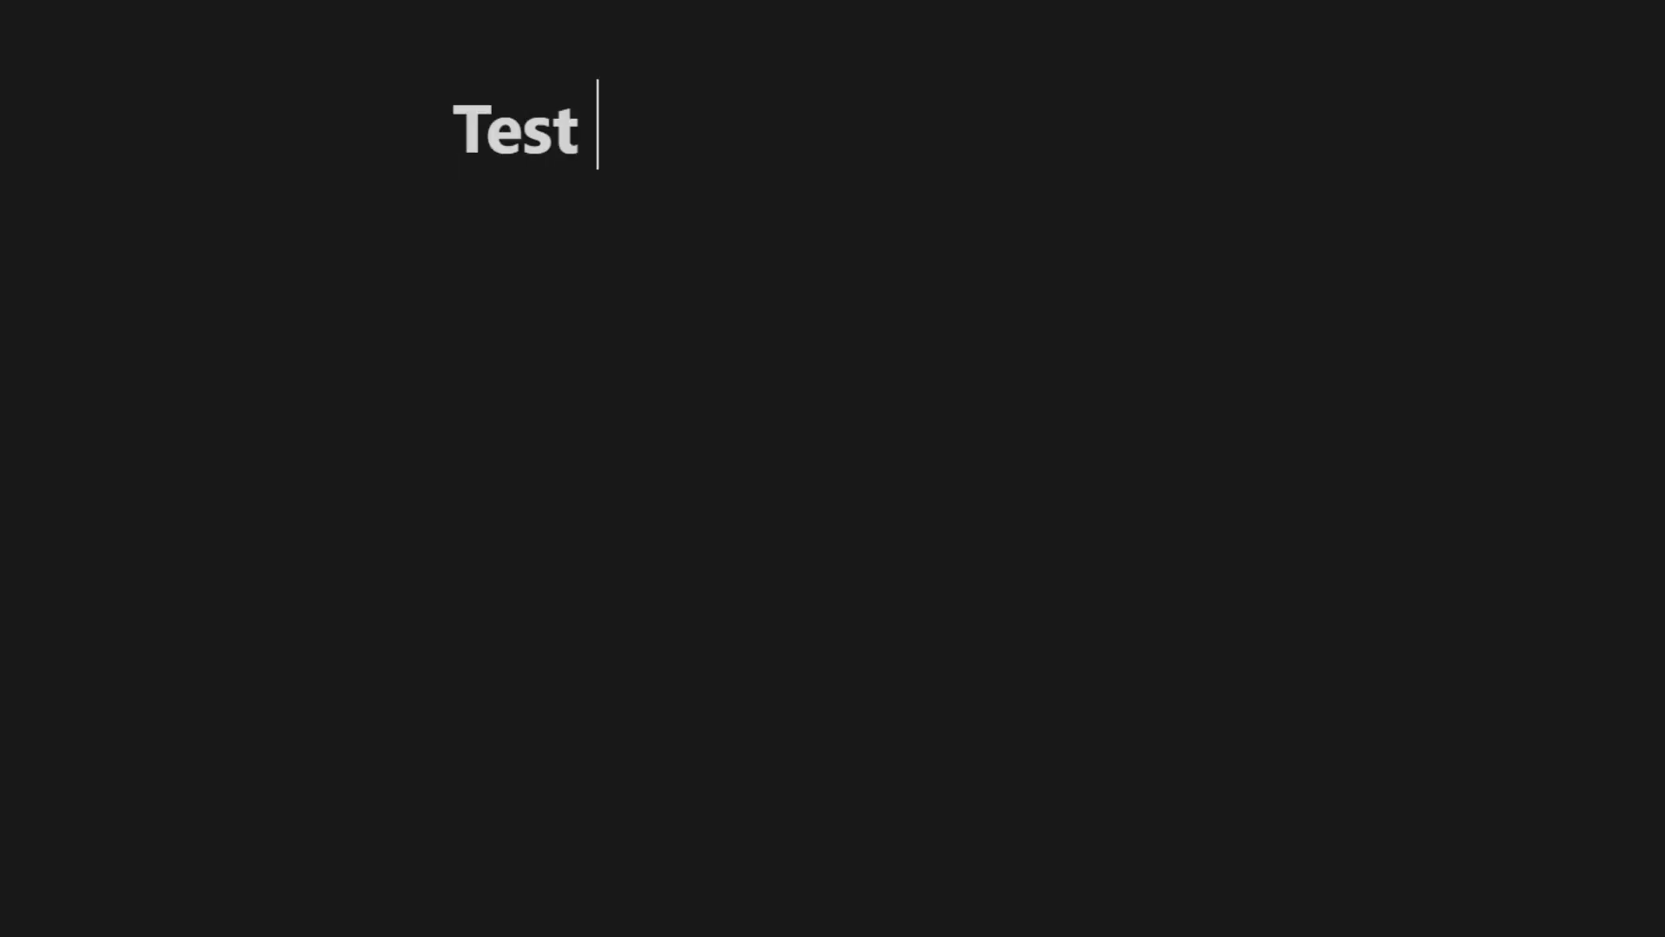
{"action": "type", "text": "page within a page"}
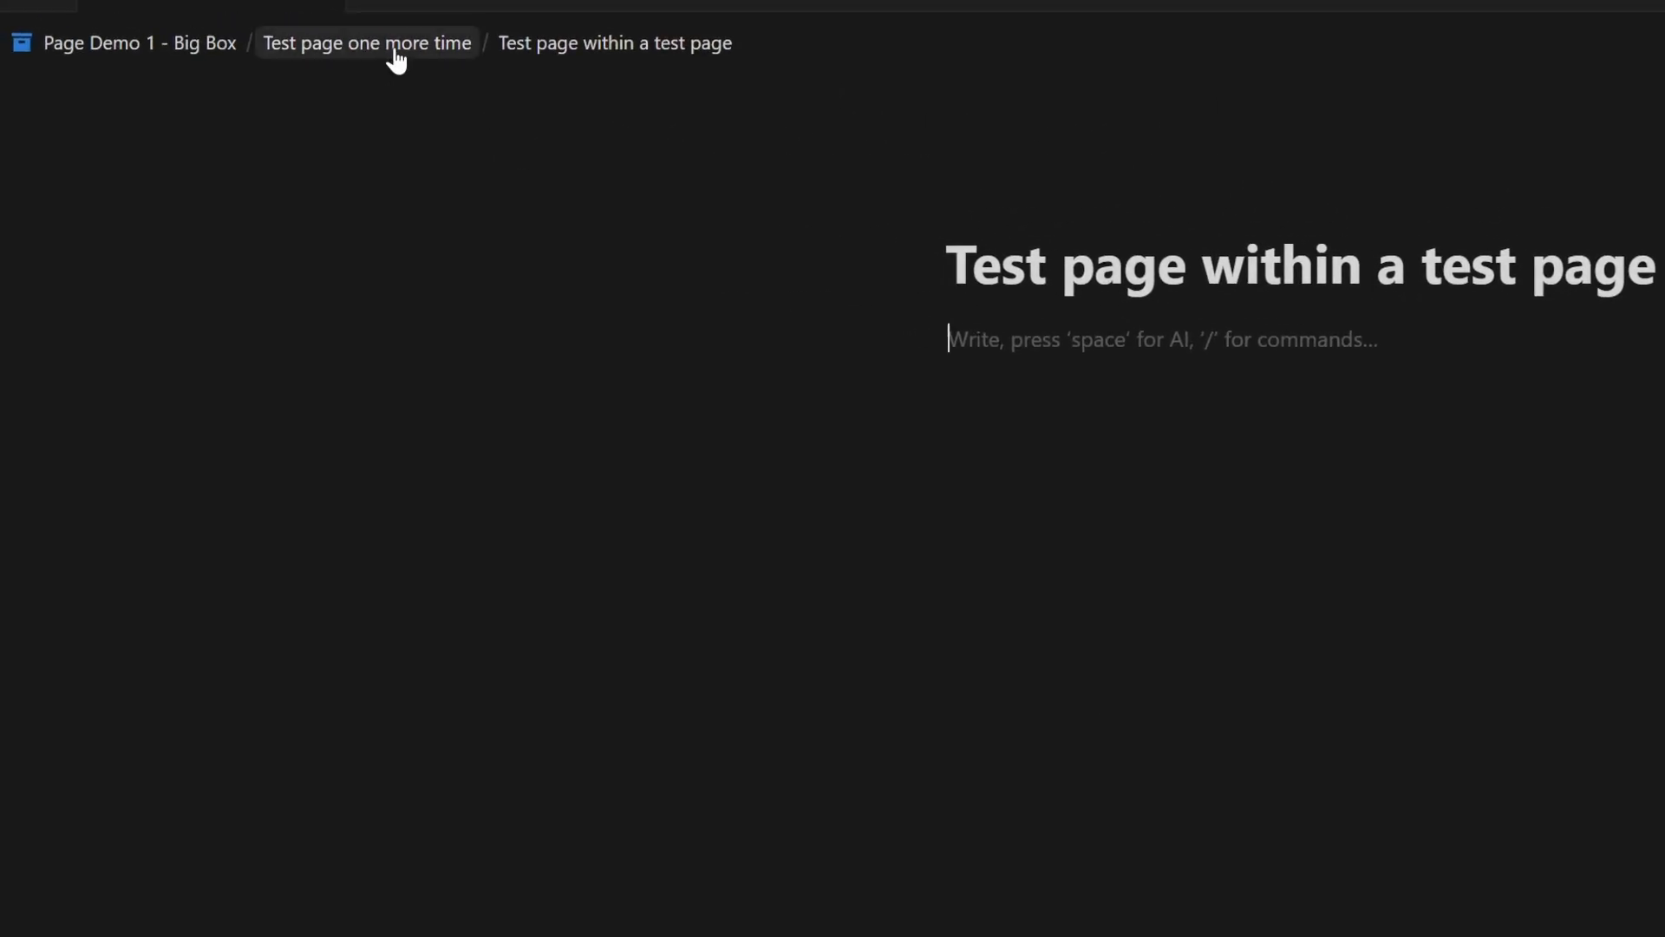
- Go up to the parent page 'Test page one more time' and open its subpage link again
{"action": "left_click", "coordinate": [394, 57]}
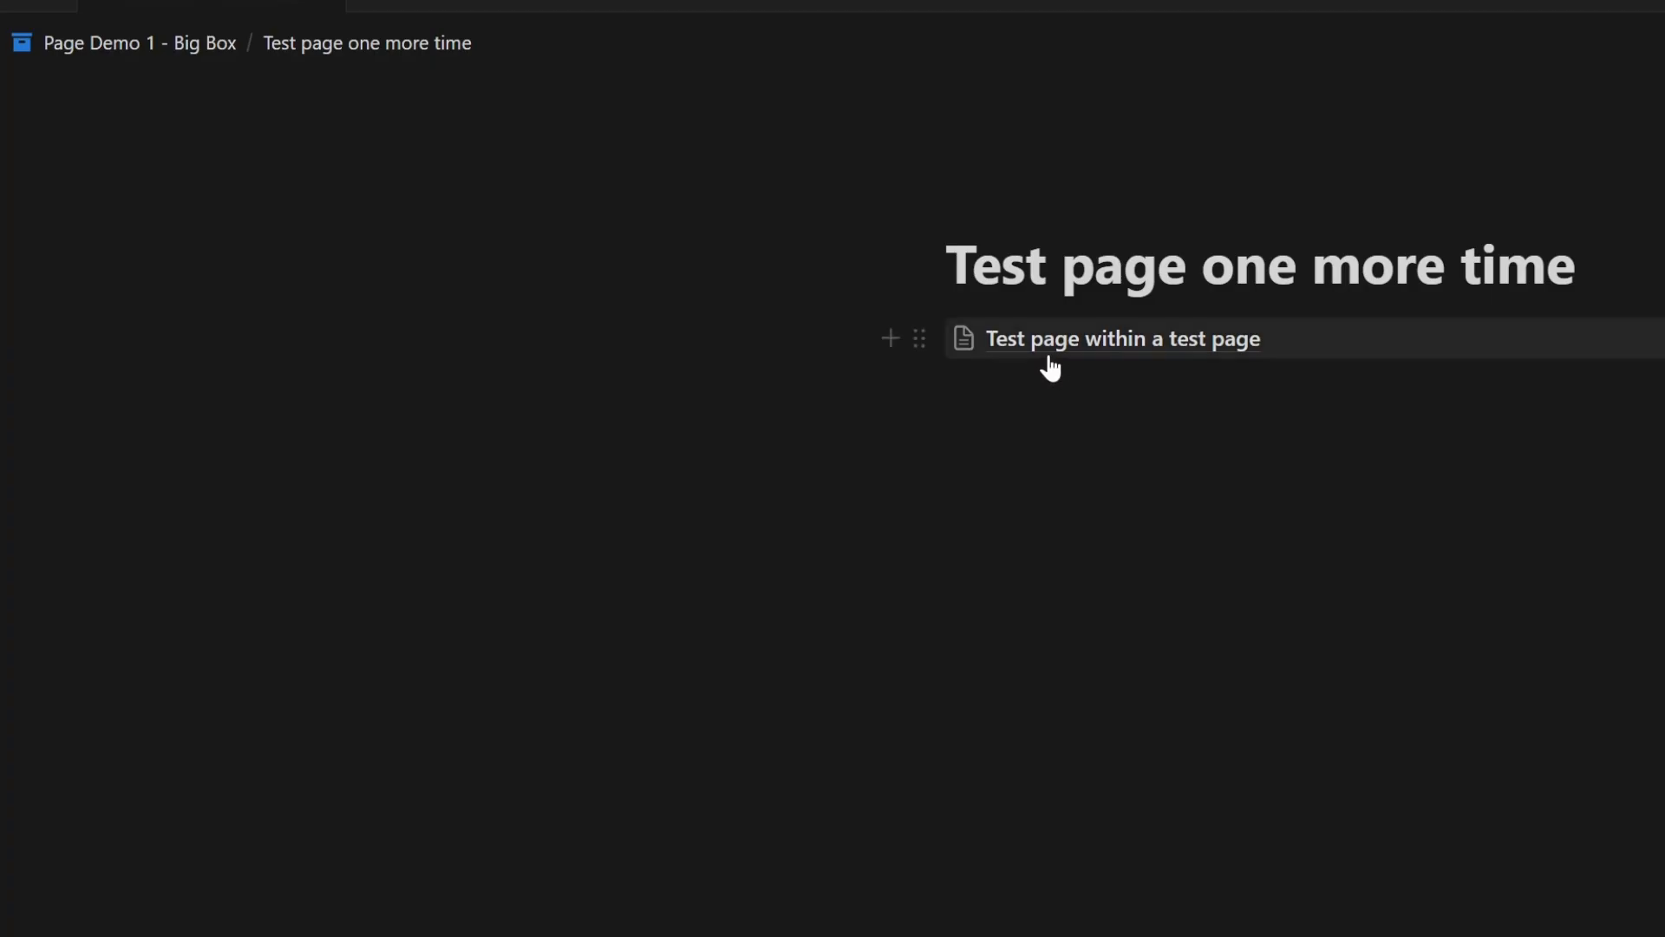
{"action": "mouse_move", "coordinate": [1066, 353]}
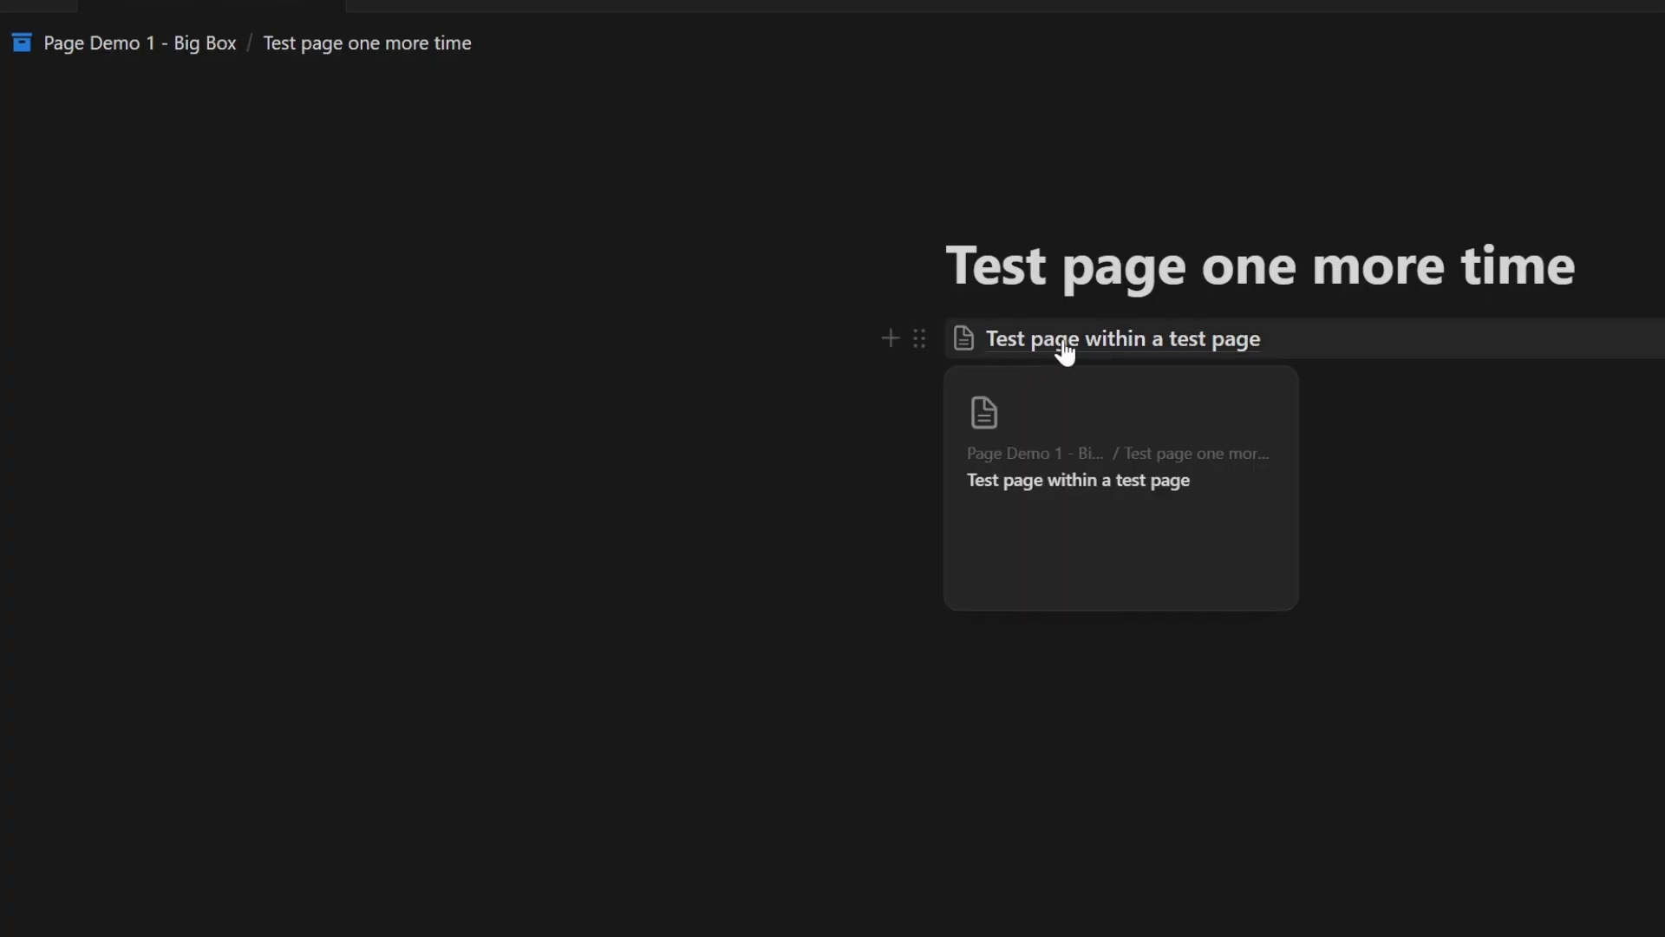
{"action": "left_click", "coordinate": [1184, 344]}
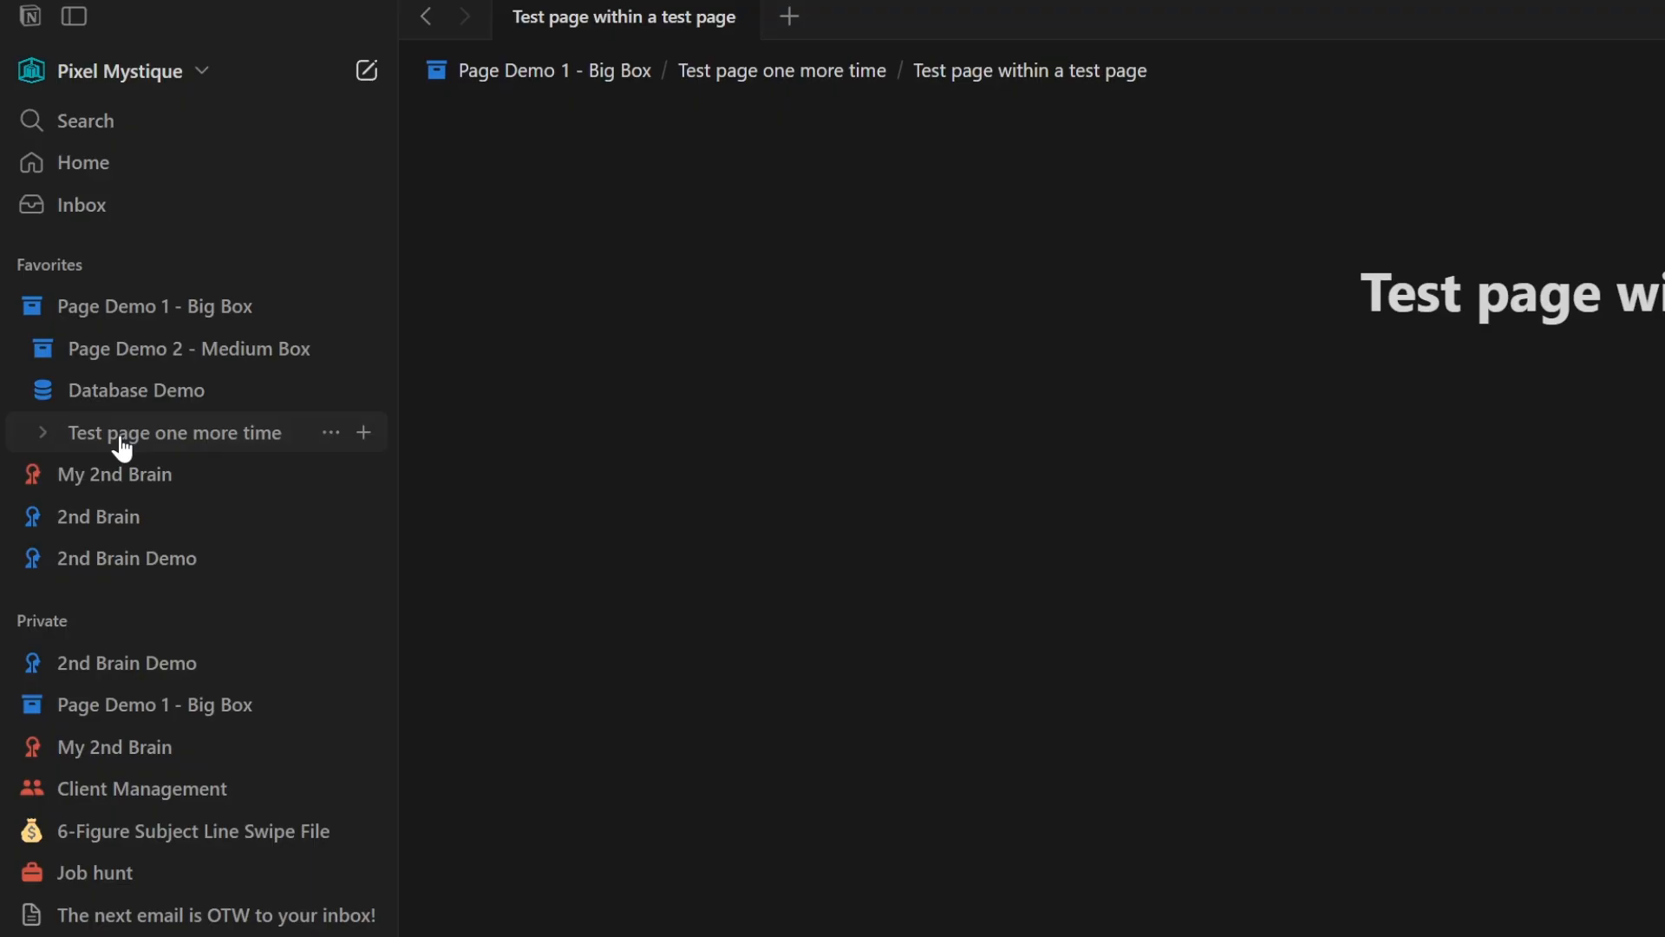
- Move 'Test page one more time' into Page Demo 2 - Medium Box, then out to the top of the Private section
{"action": "left_click_drag", "start_coordinate": [122, 448], "coordinate": [137, 356]}
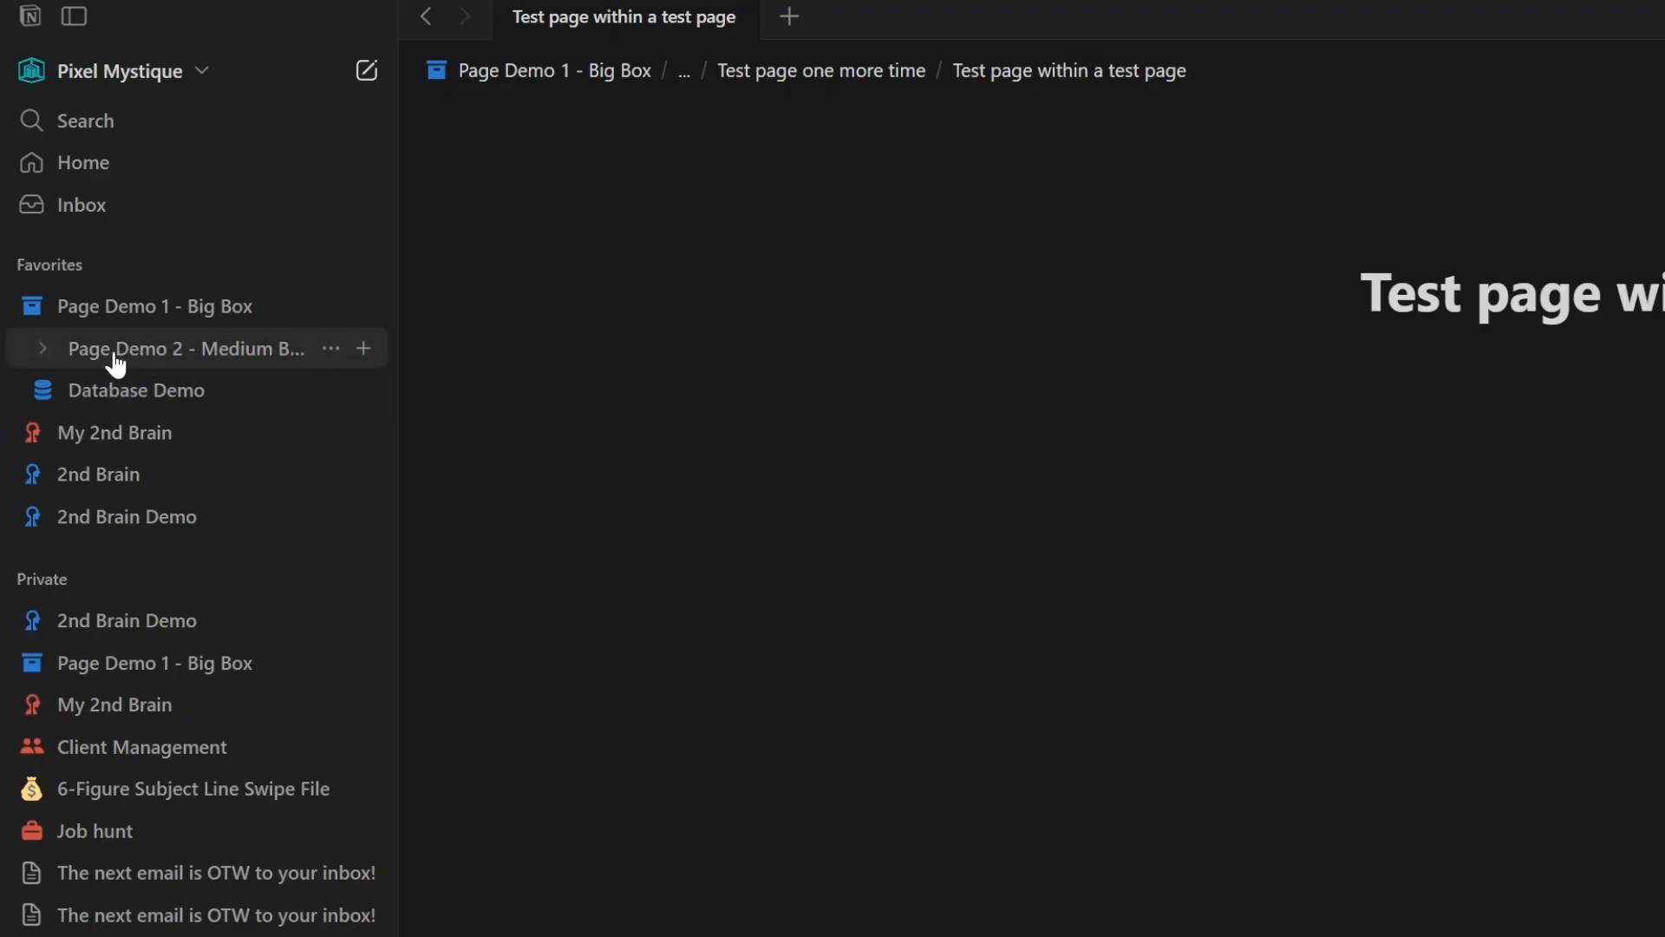
{"action": "left_click", "coordinate": [43, 351]}
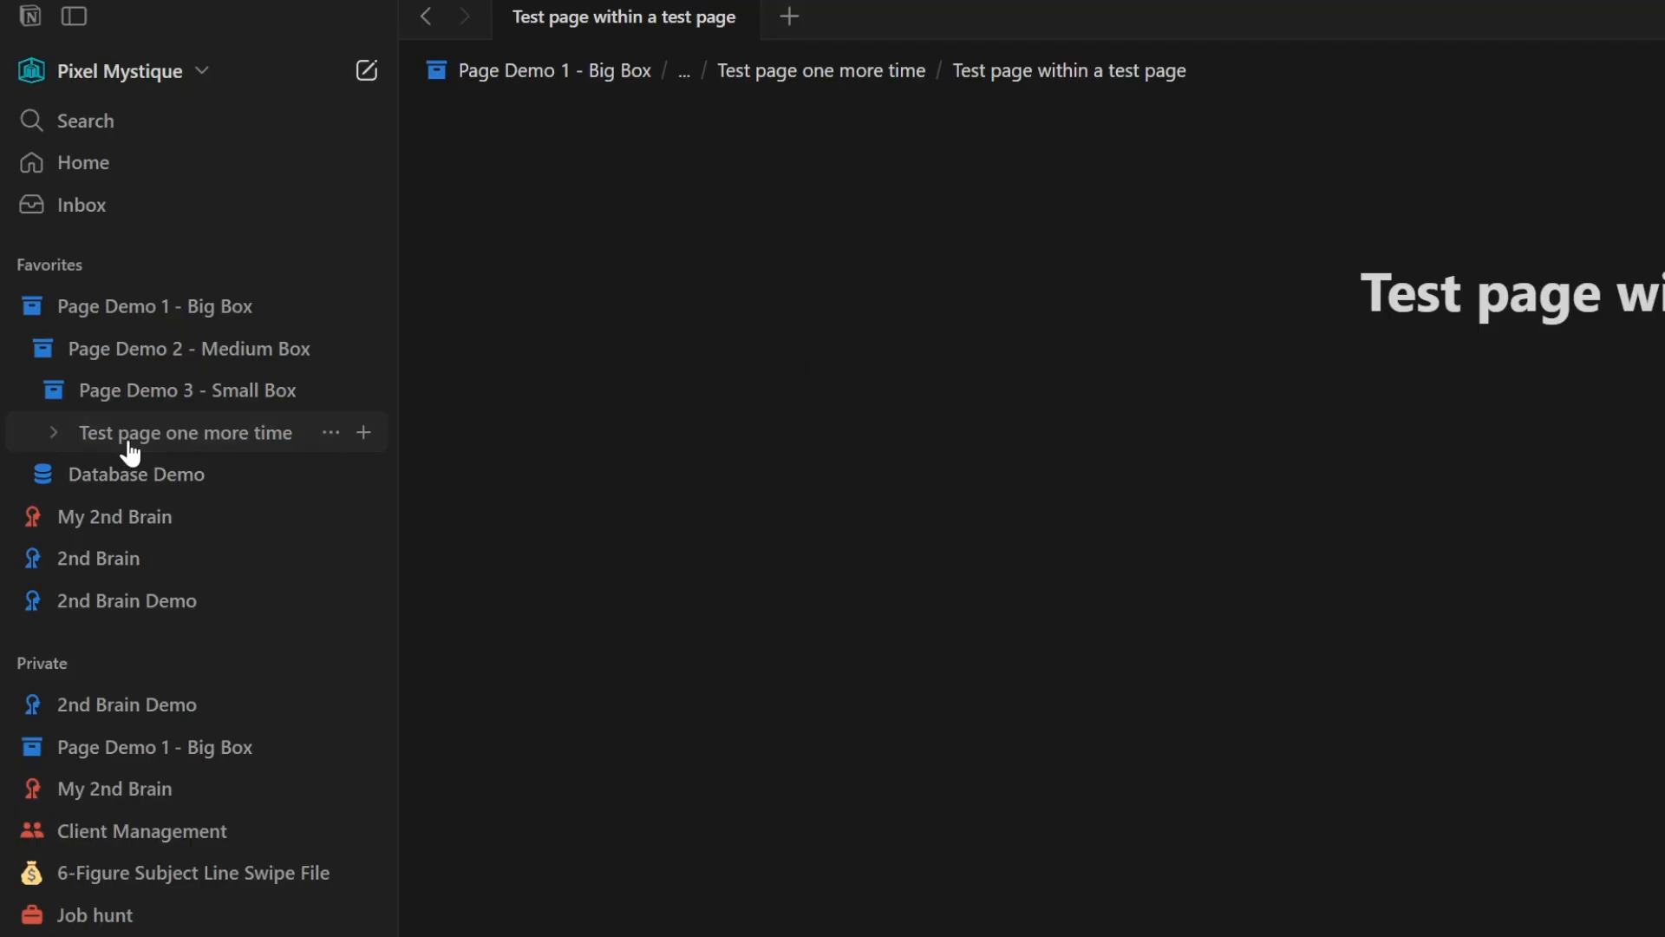
{"action": "left_click_drag", "start_coordinate": [130, 452], "coordinate": [28, 502]}
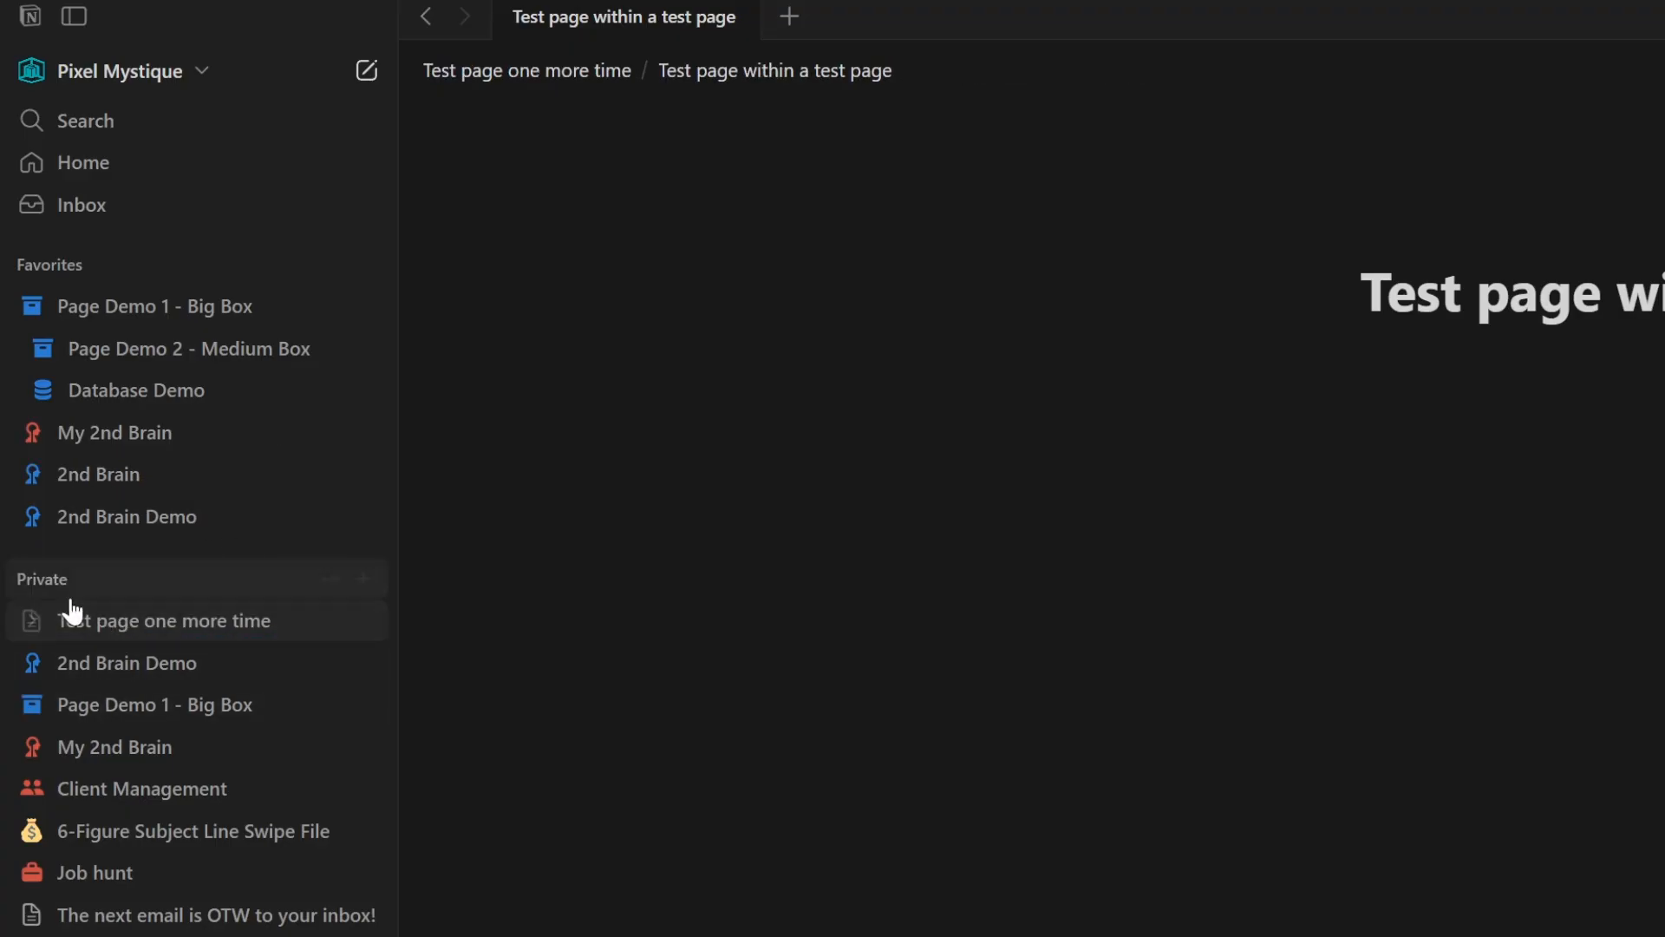
- Add 'Test page one more time' from the Private section to Favorites
{"action": "left_click", "coordinate": [330, 618]}
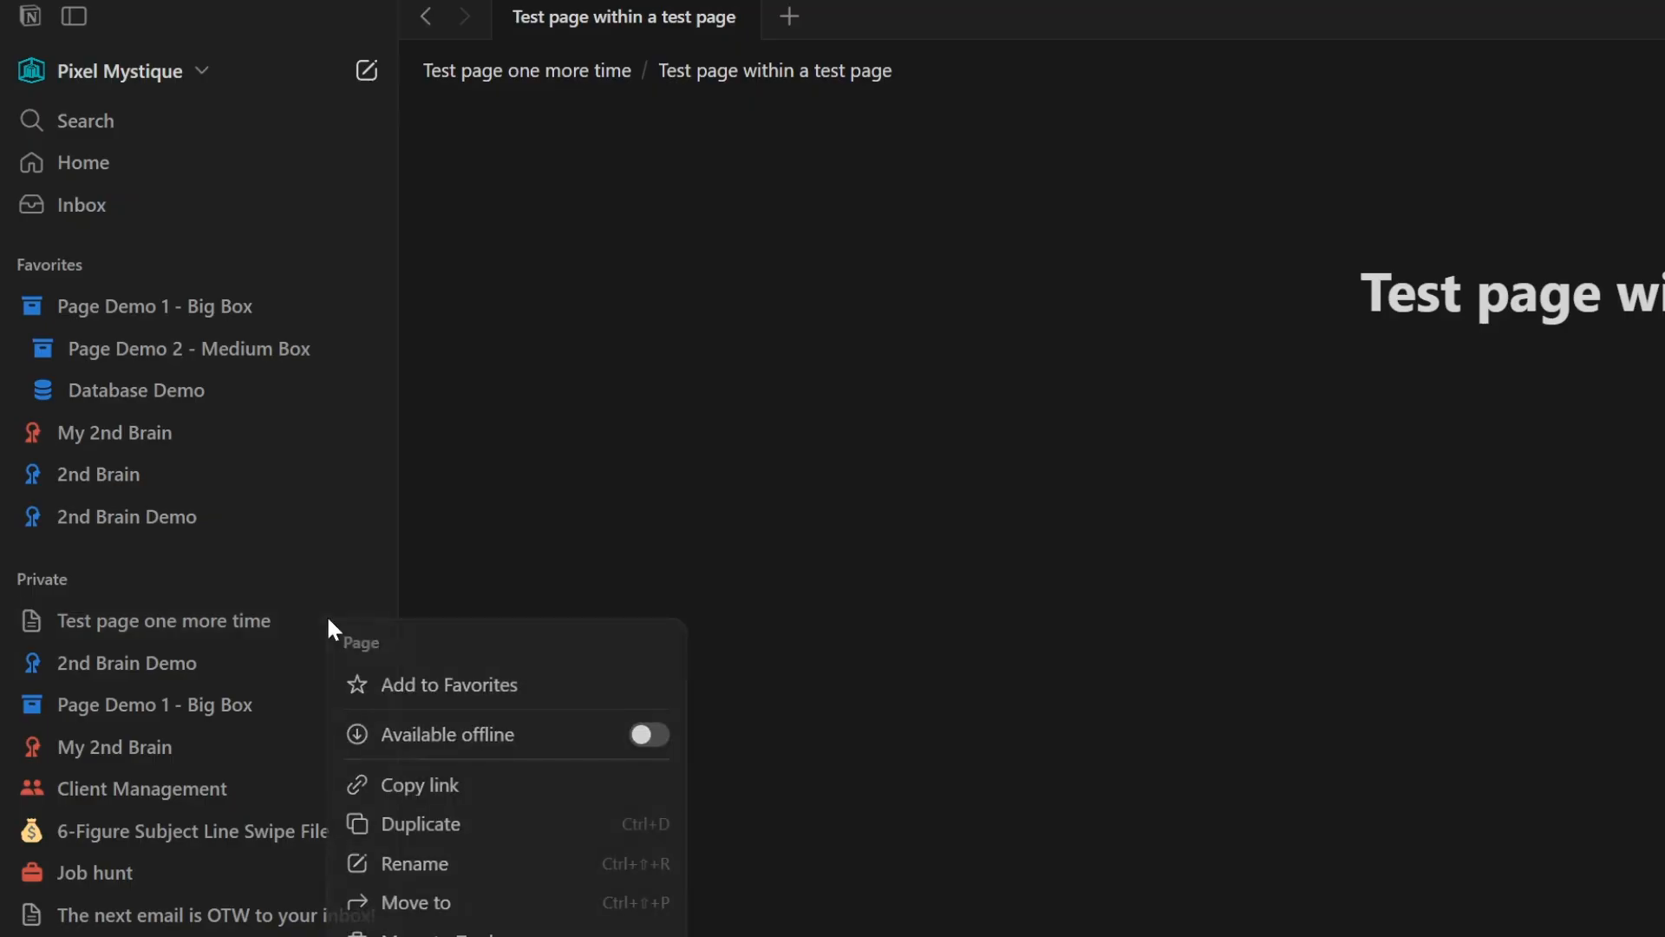
{"action": "left_click", "coordinate": [420, 681]}
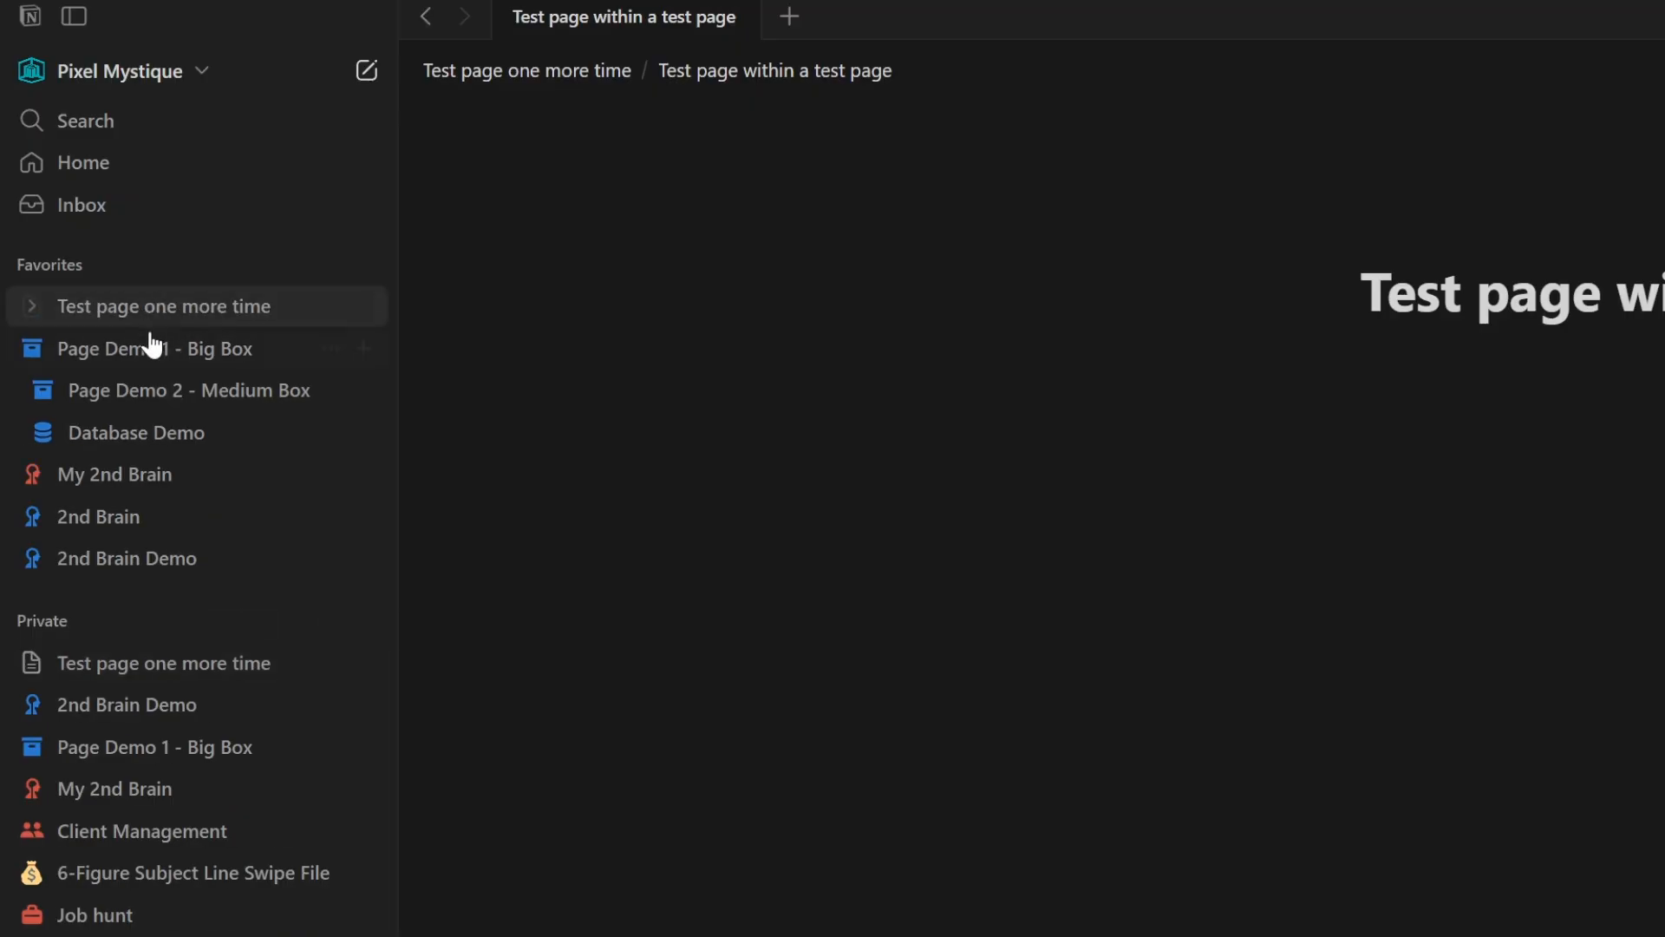
{"action": "left_click", "coordinate": [30, 349]}
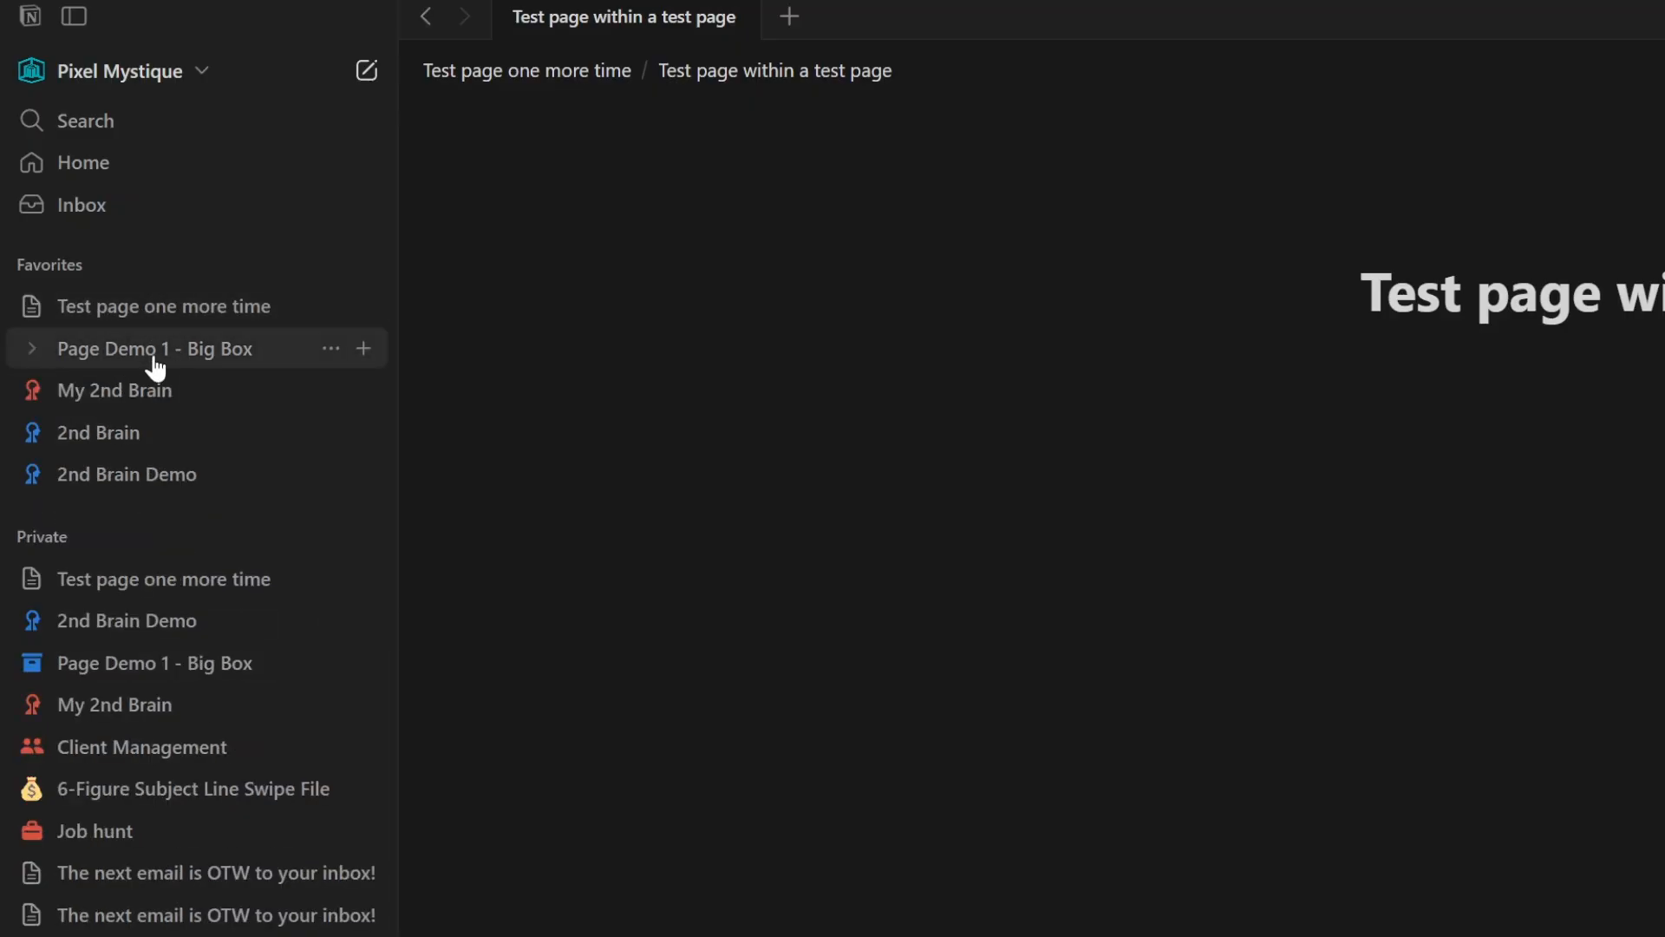
{"action": "left_click", "coordinate": [32, 347]}
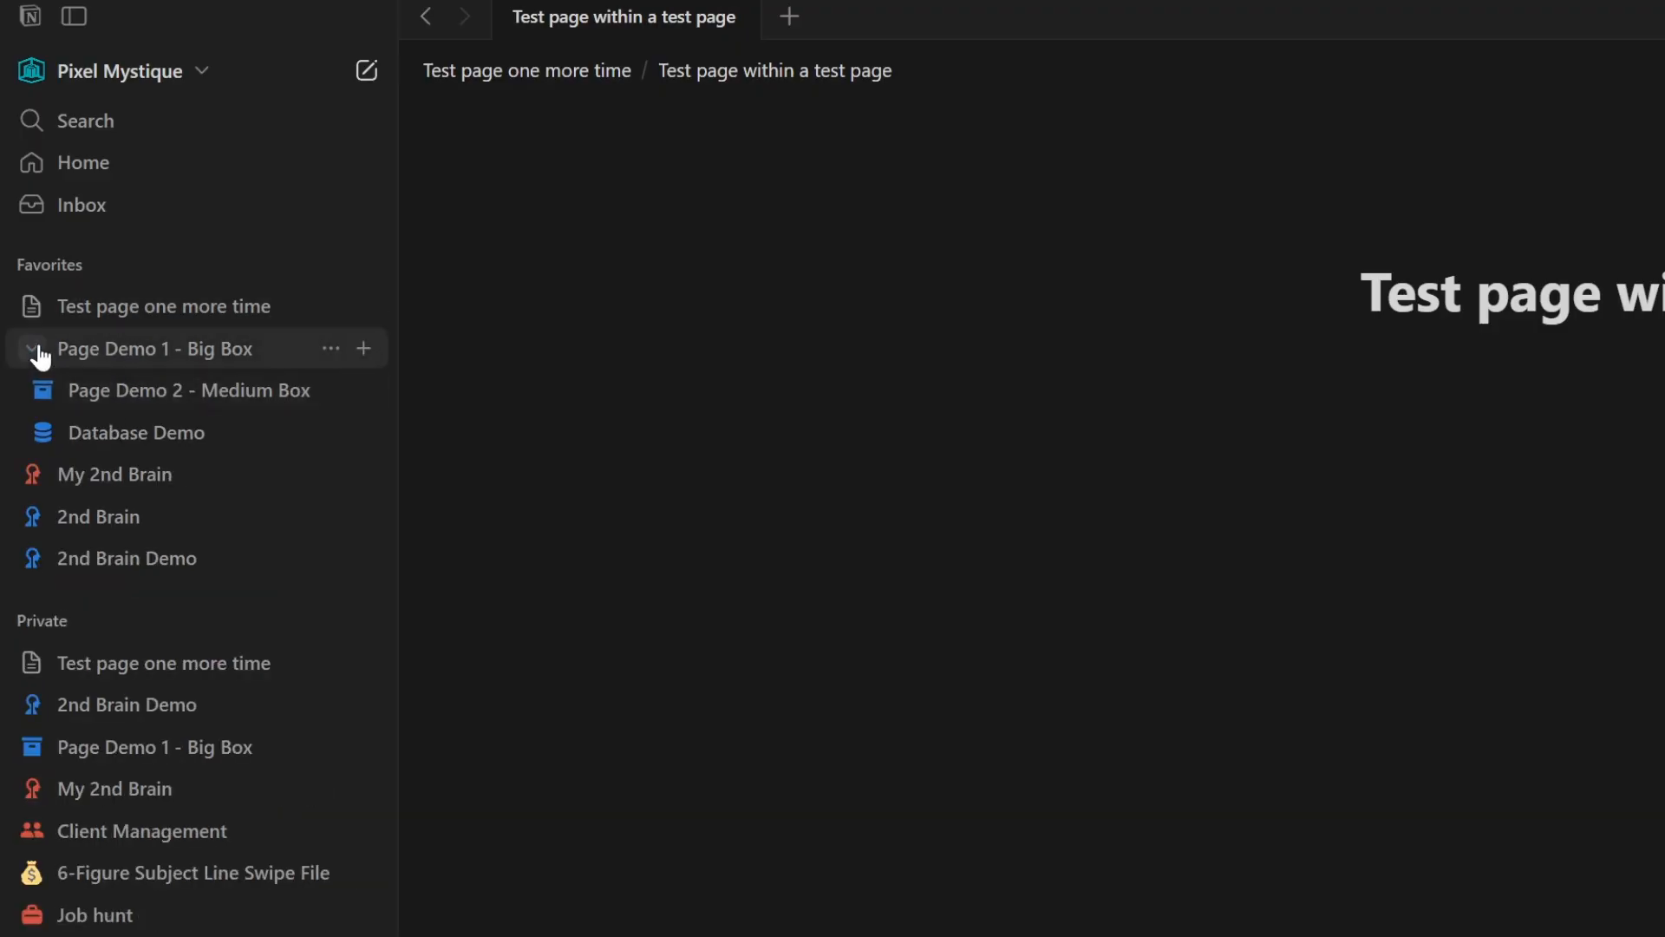
{"action": "left_click", "coordinate": [32, 347]}
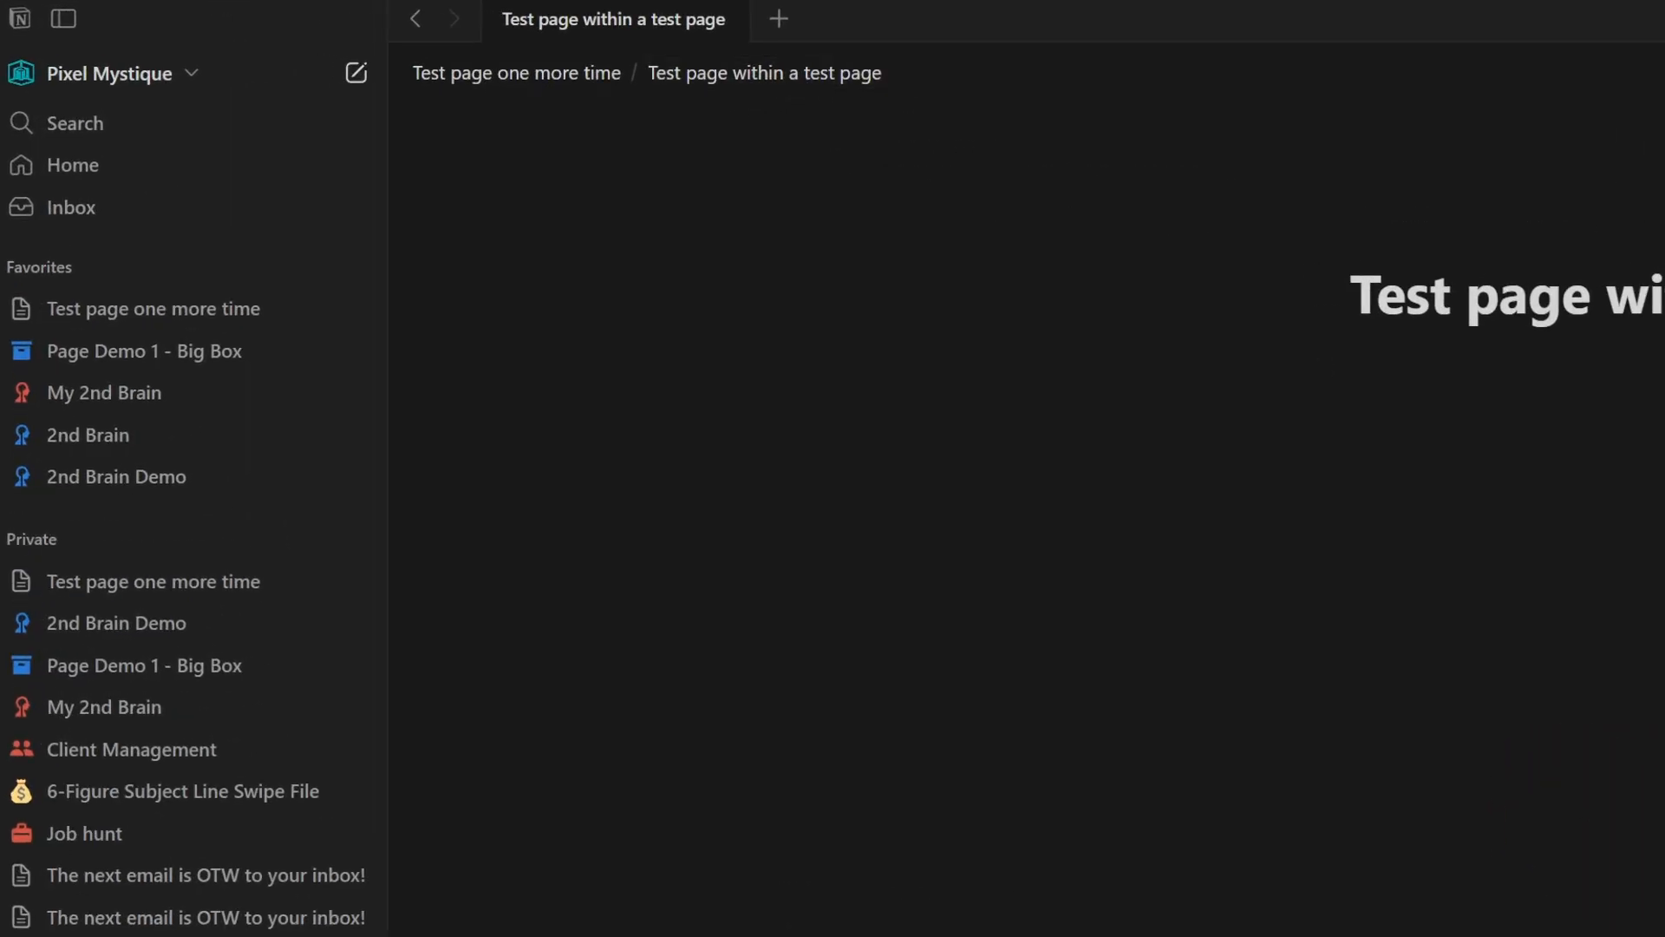
- Copy the link of 'Test page within a test page', paste it as a mention in Page Demo 1 - Big Box, and open it
{"action": "right_click", "coordinate": [691, 20]}
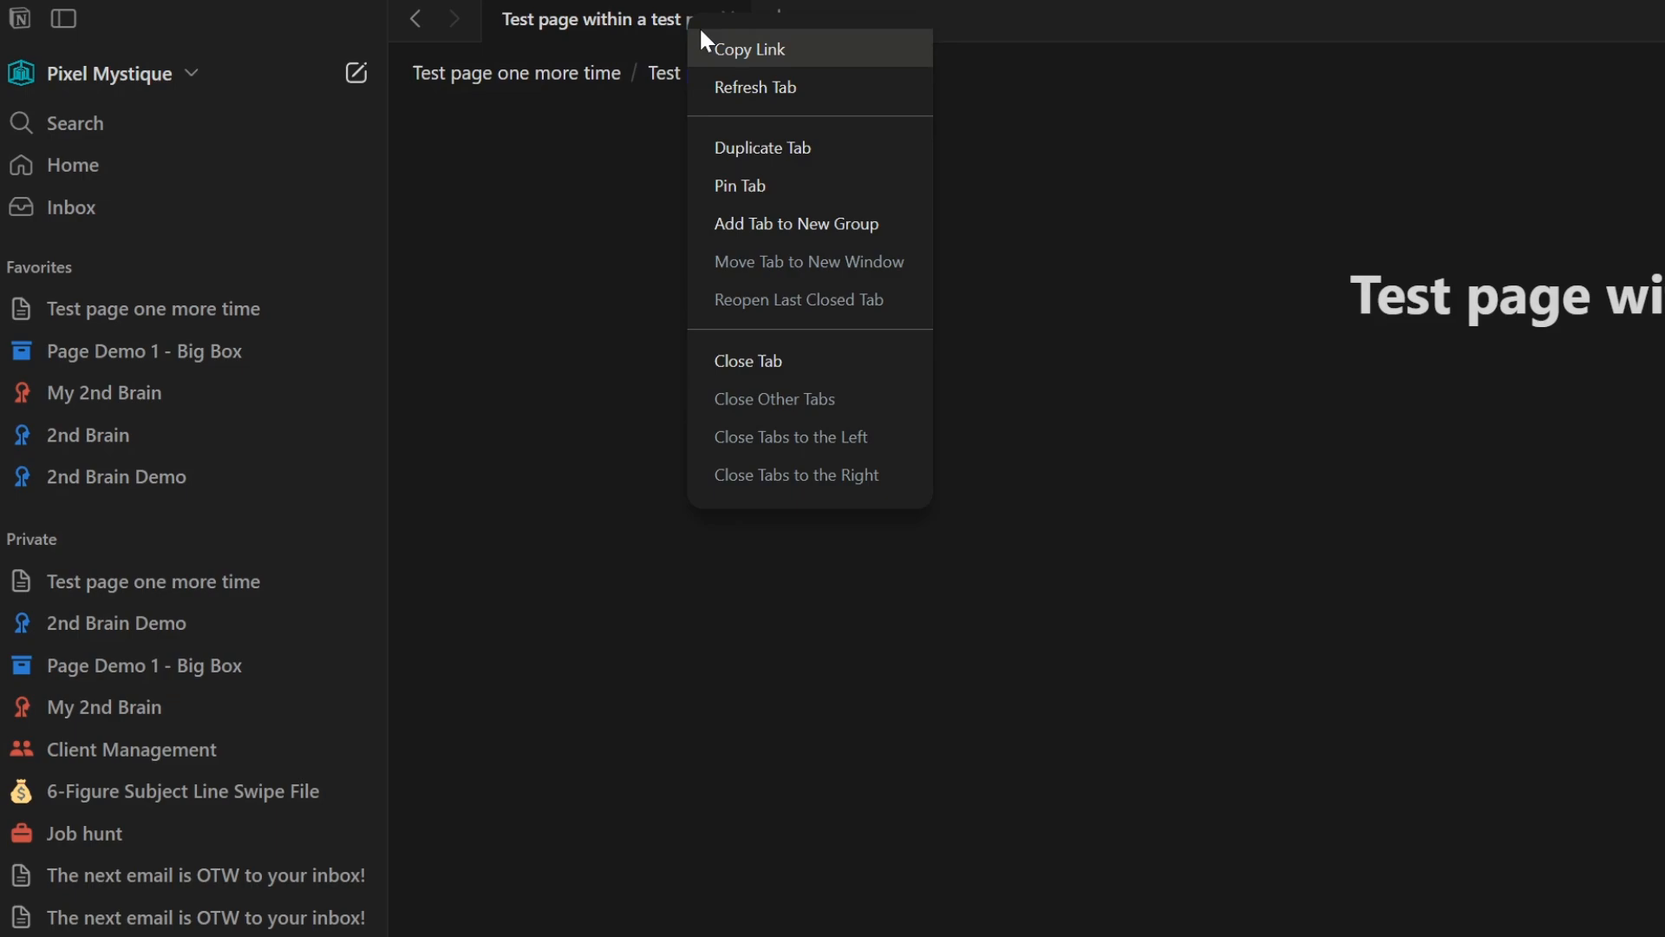
{"action": "left_click", "coordinate": [751, 49]}
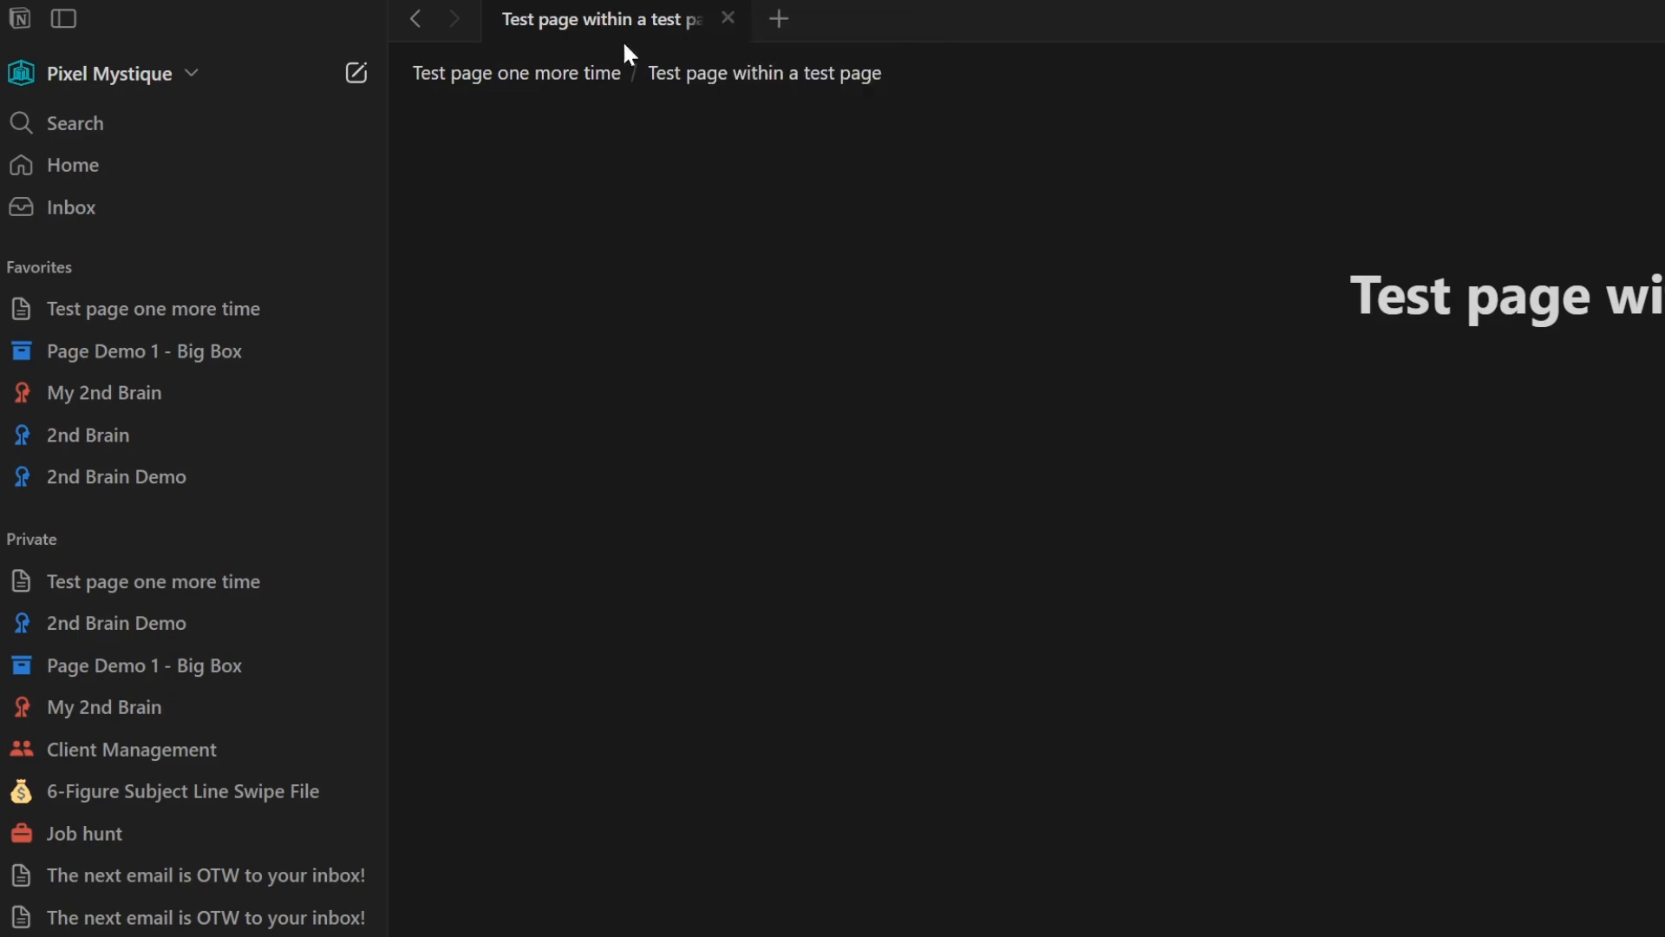
{"action": "left_click", "coordinate": [113, 353]}
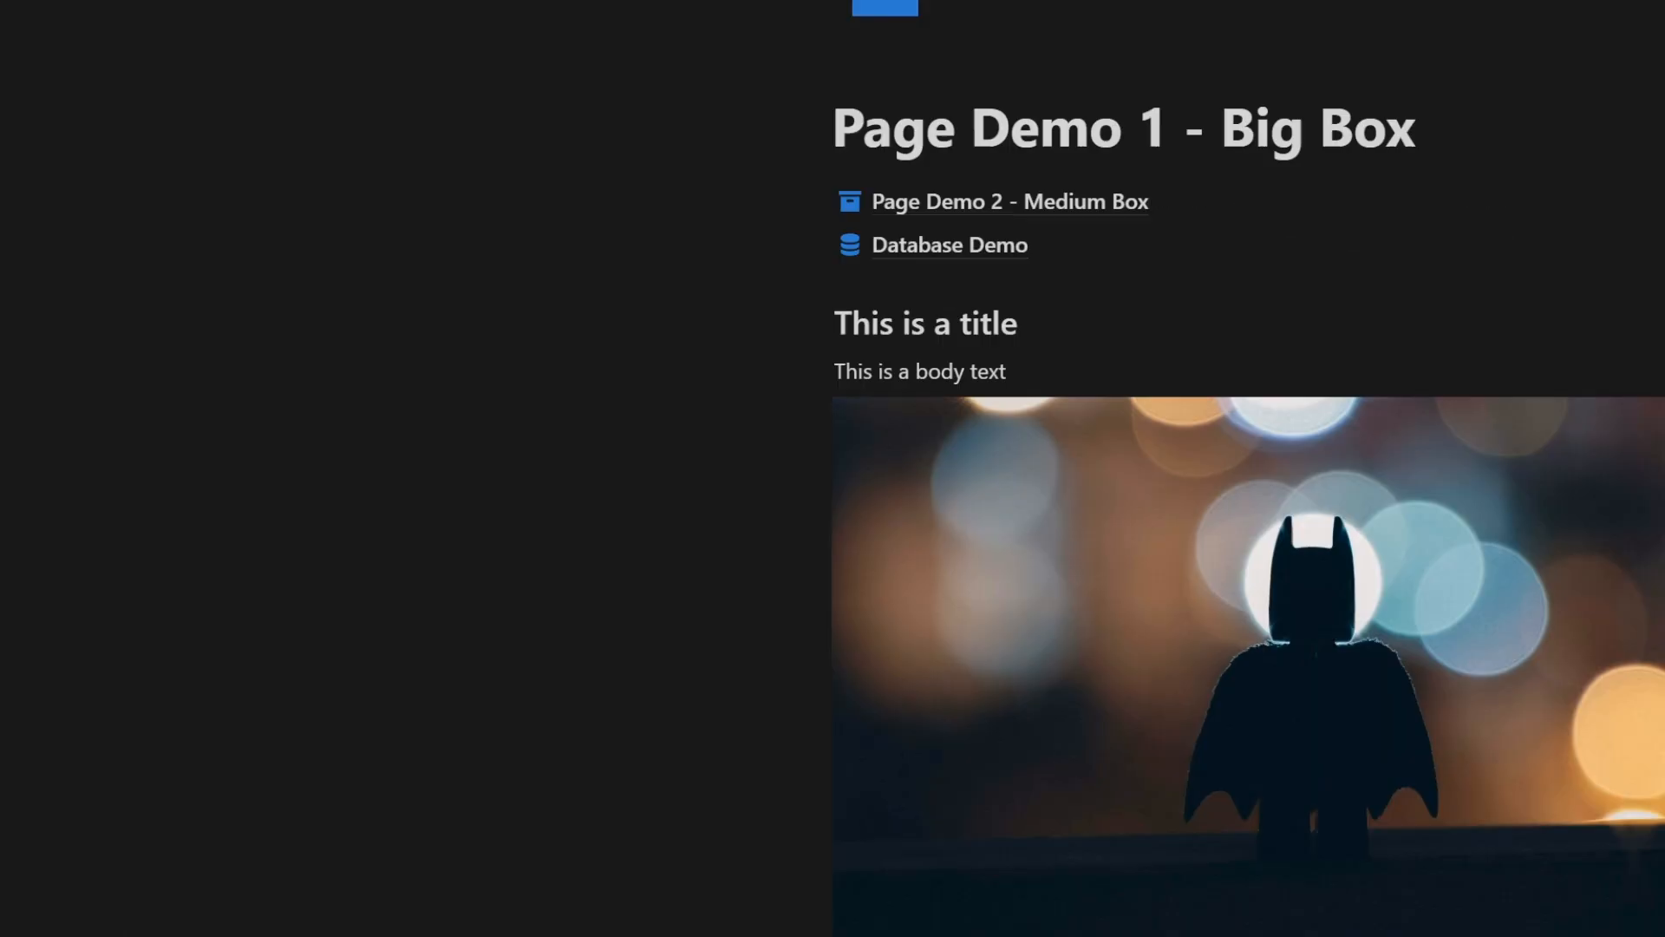
{"action": "right_click", "coordinate": [470, 641]}
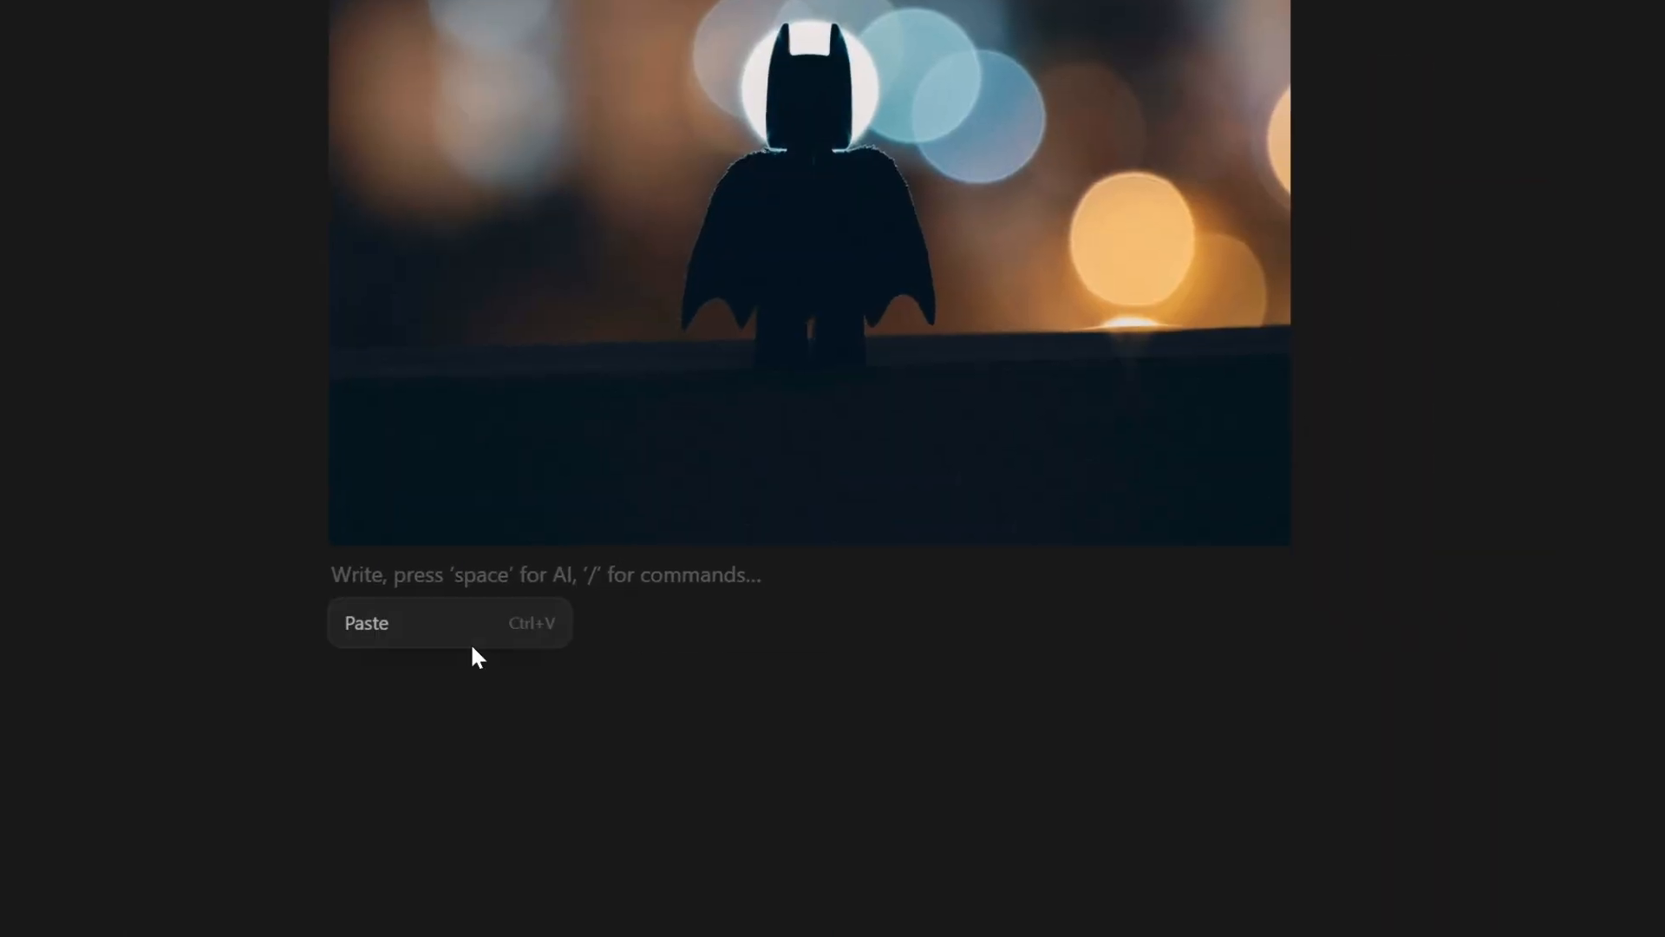
{"action": "left_click", "coordinate": [458, 626]}
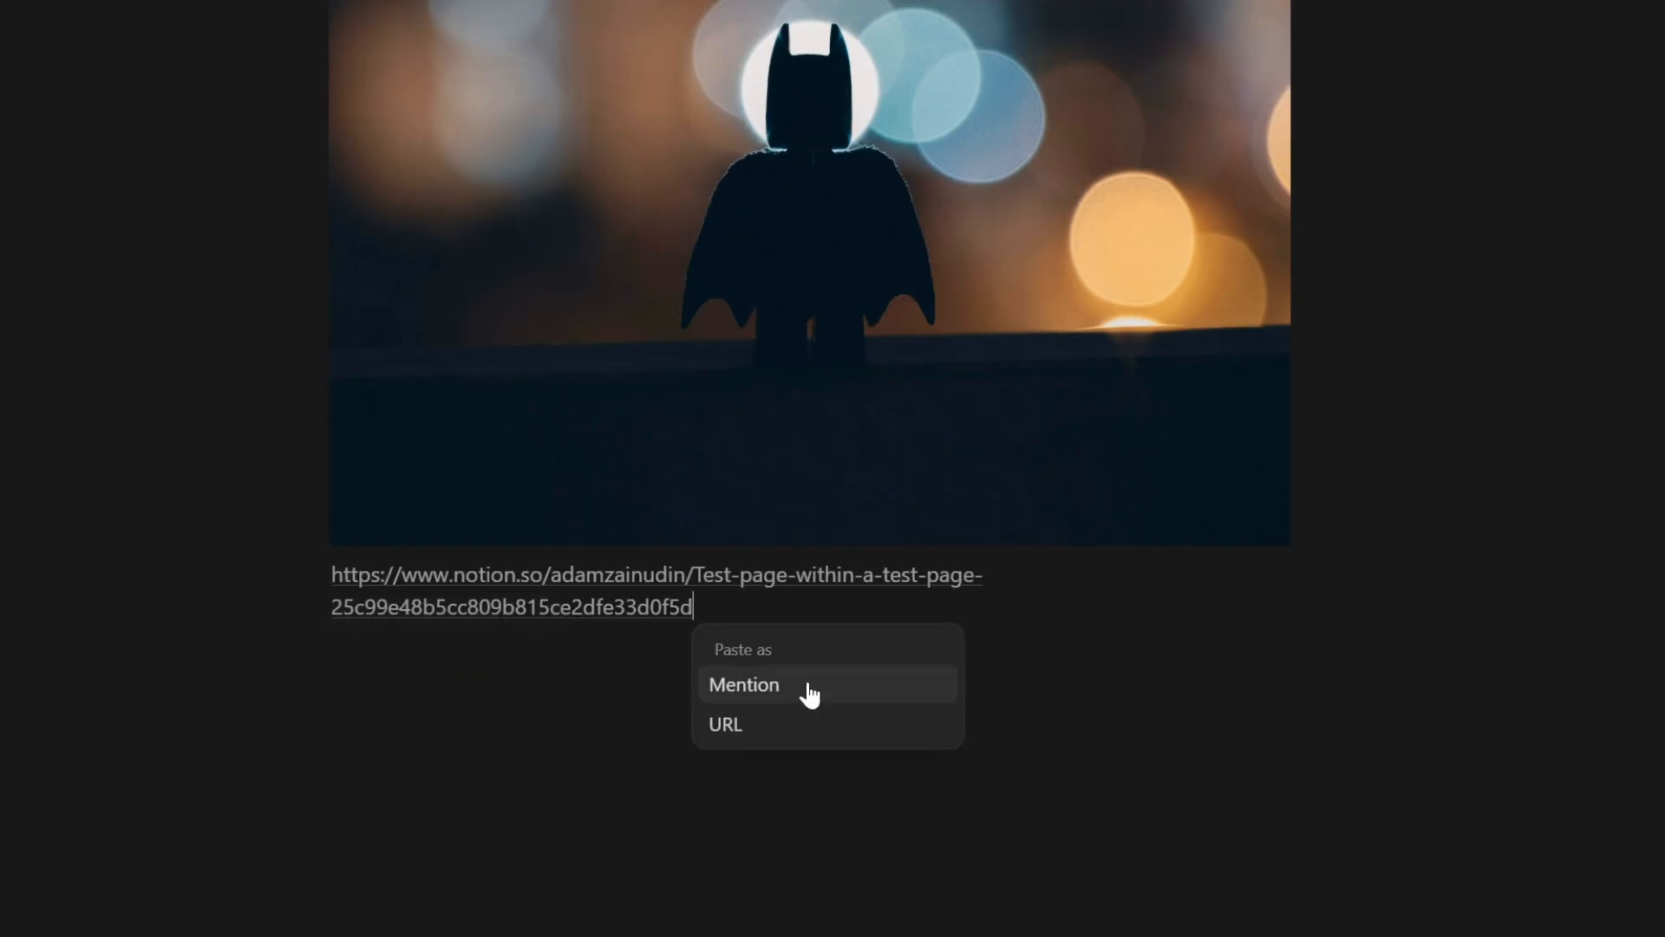
{"action": "left_click", "coordinate": [802, 690]}
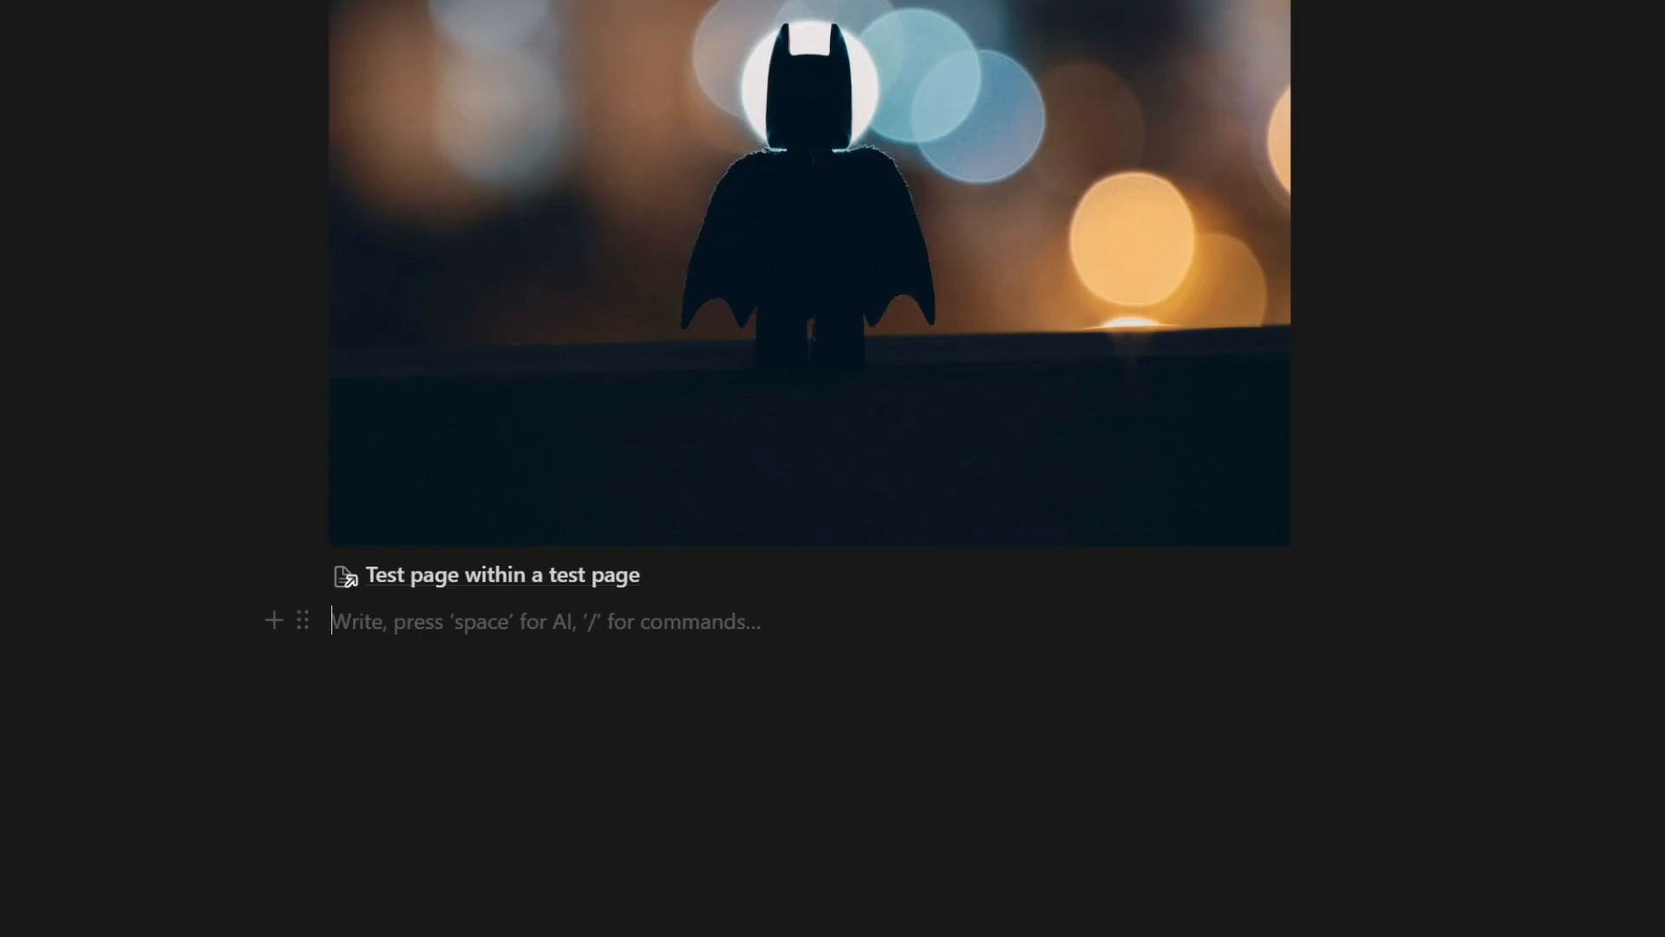
{"action": "left_click", "coordinate": [514, 585]}
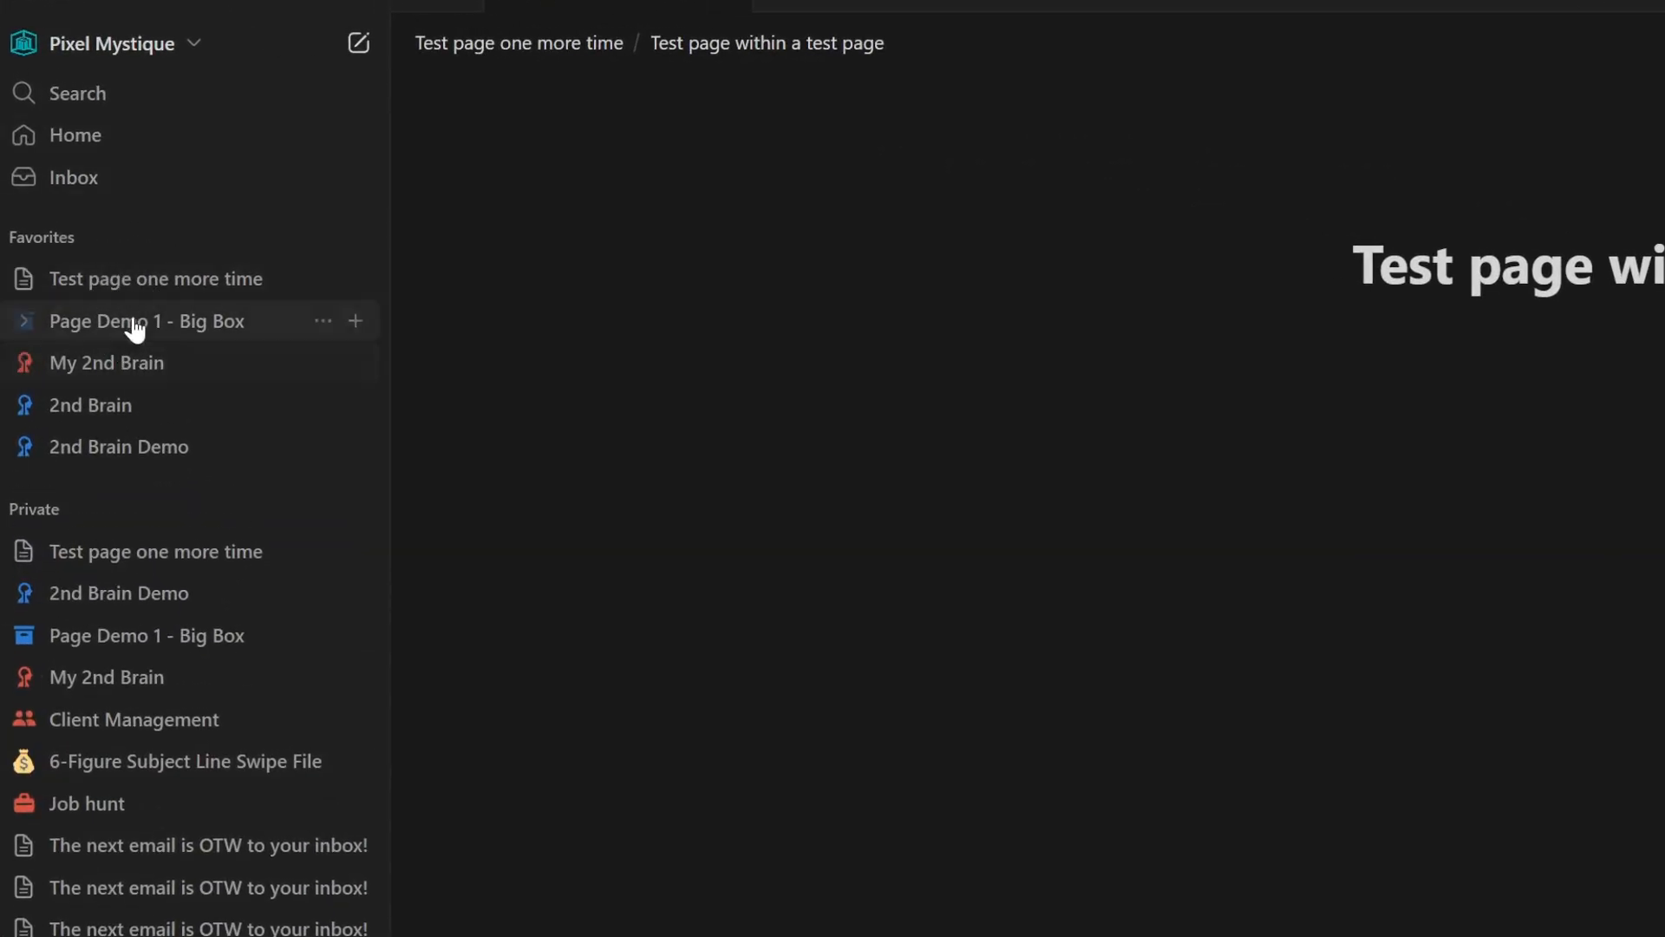
- Copy Page Demo 1 - Big Box's link, paste it as a plain URL into 'Test page one more time', and follow it
{"action": "right_click", "coordinate": [149, 313]}
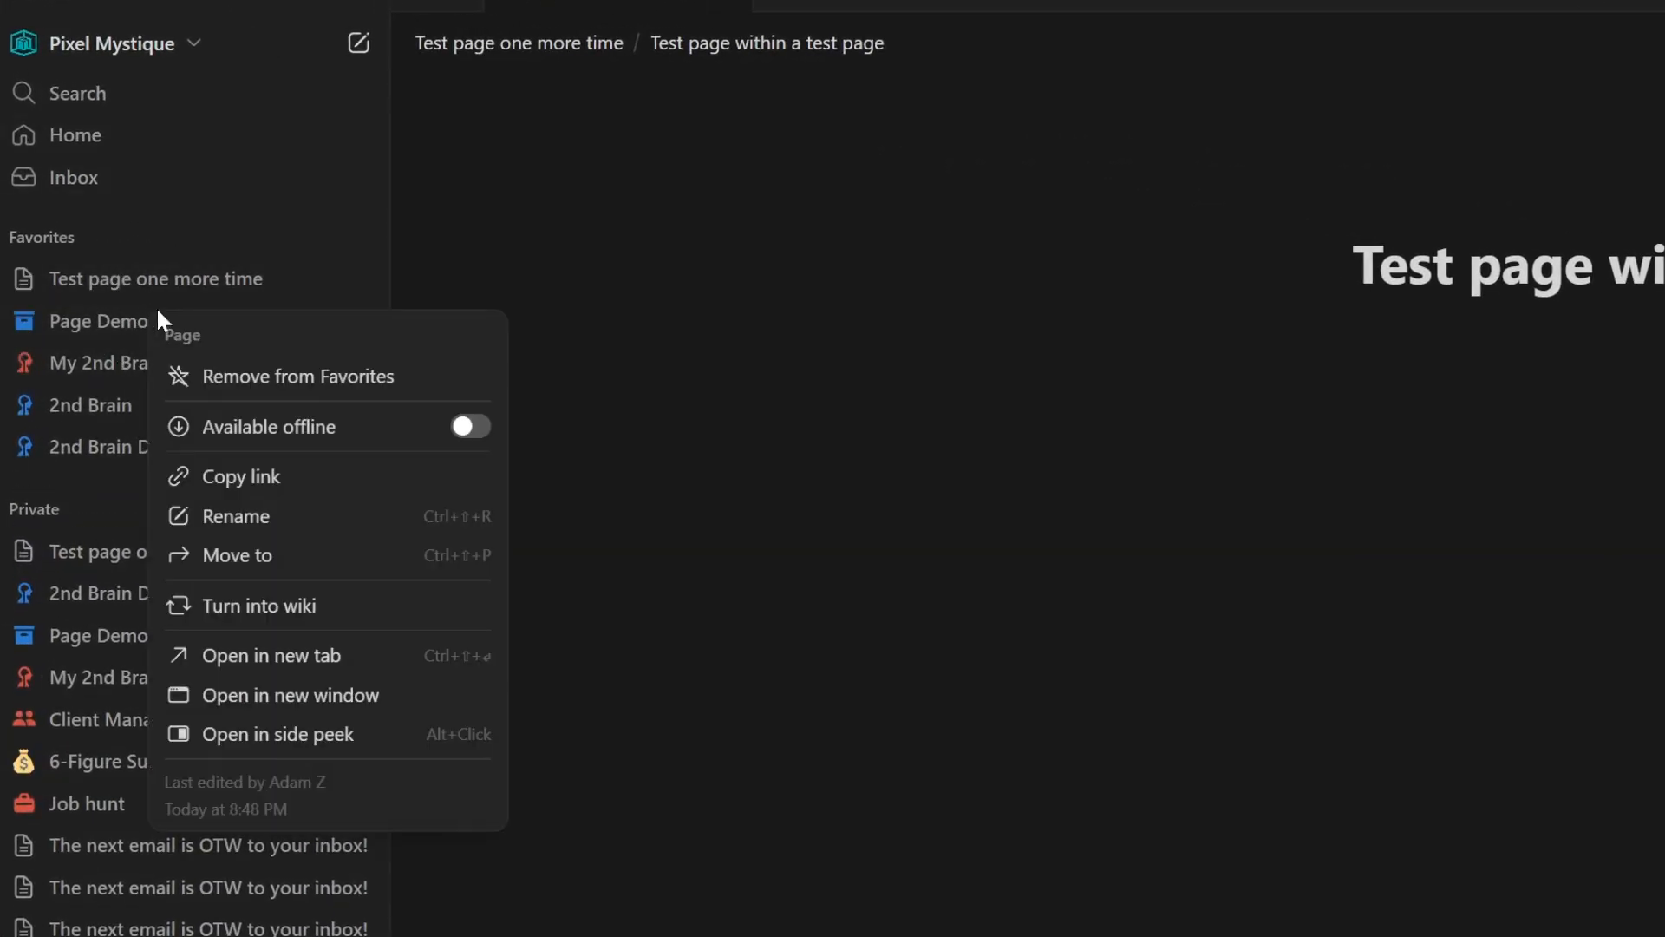
{"action": "left_click", "coordinate": [276, 476]}
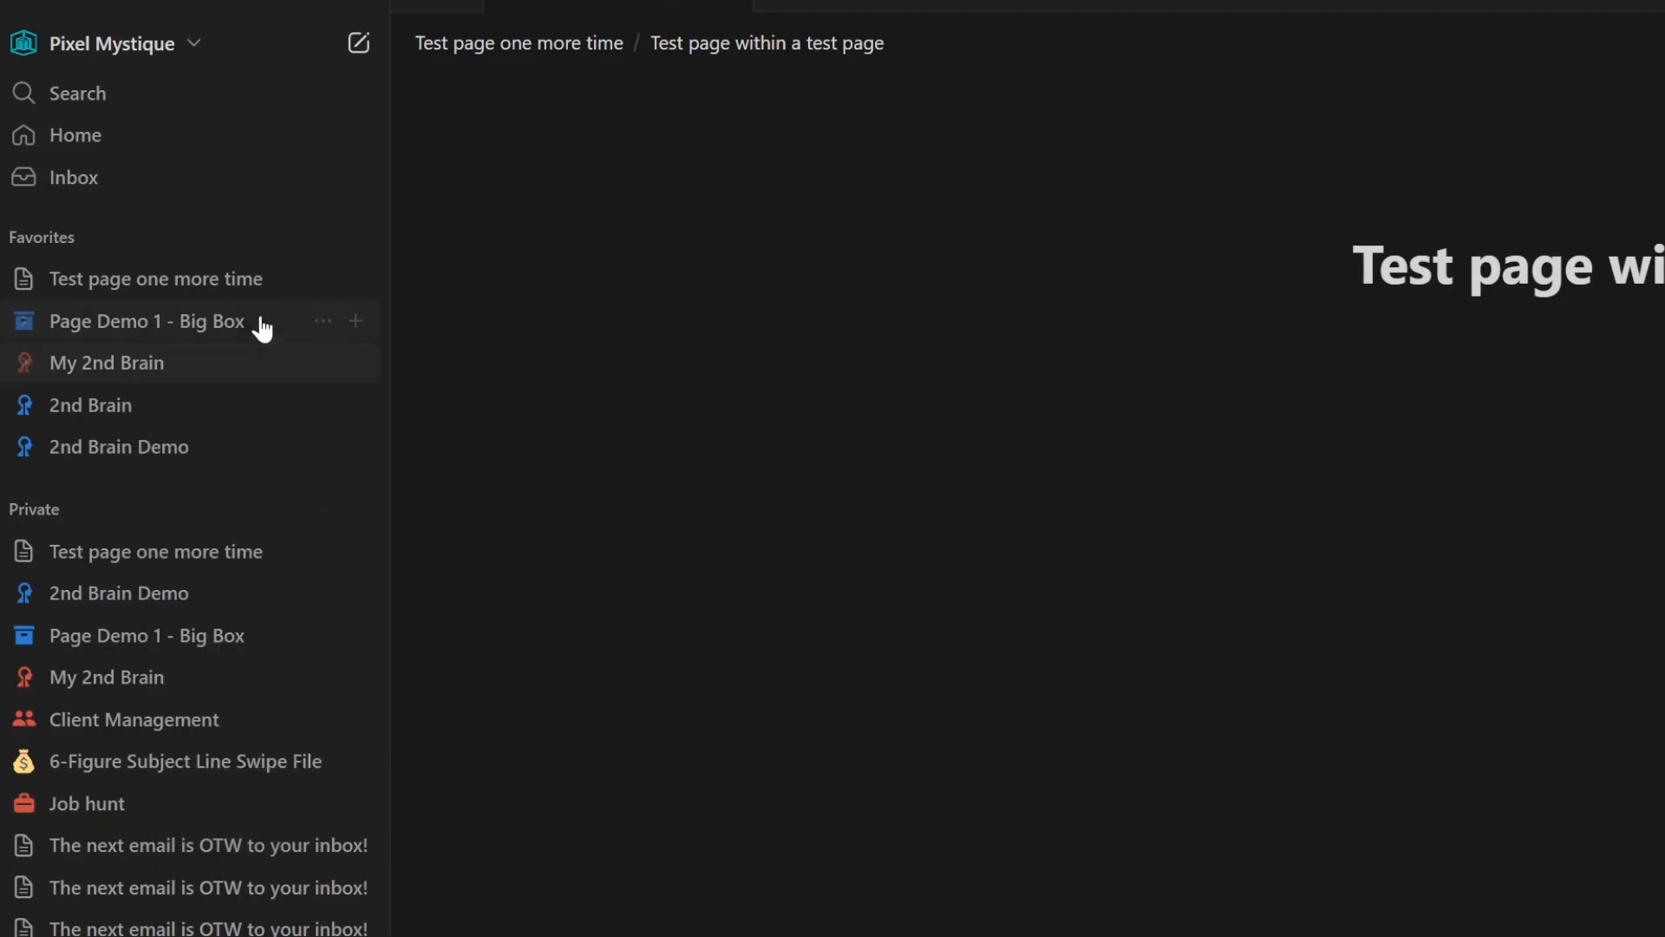
{"action": "left_click", "coordinate": [260, 282]}
{"action": "left_click", "coordinate": [612, 393]}
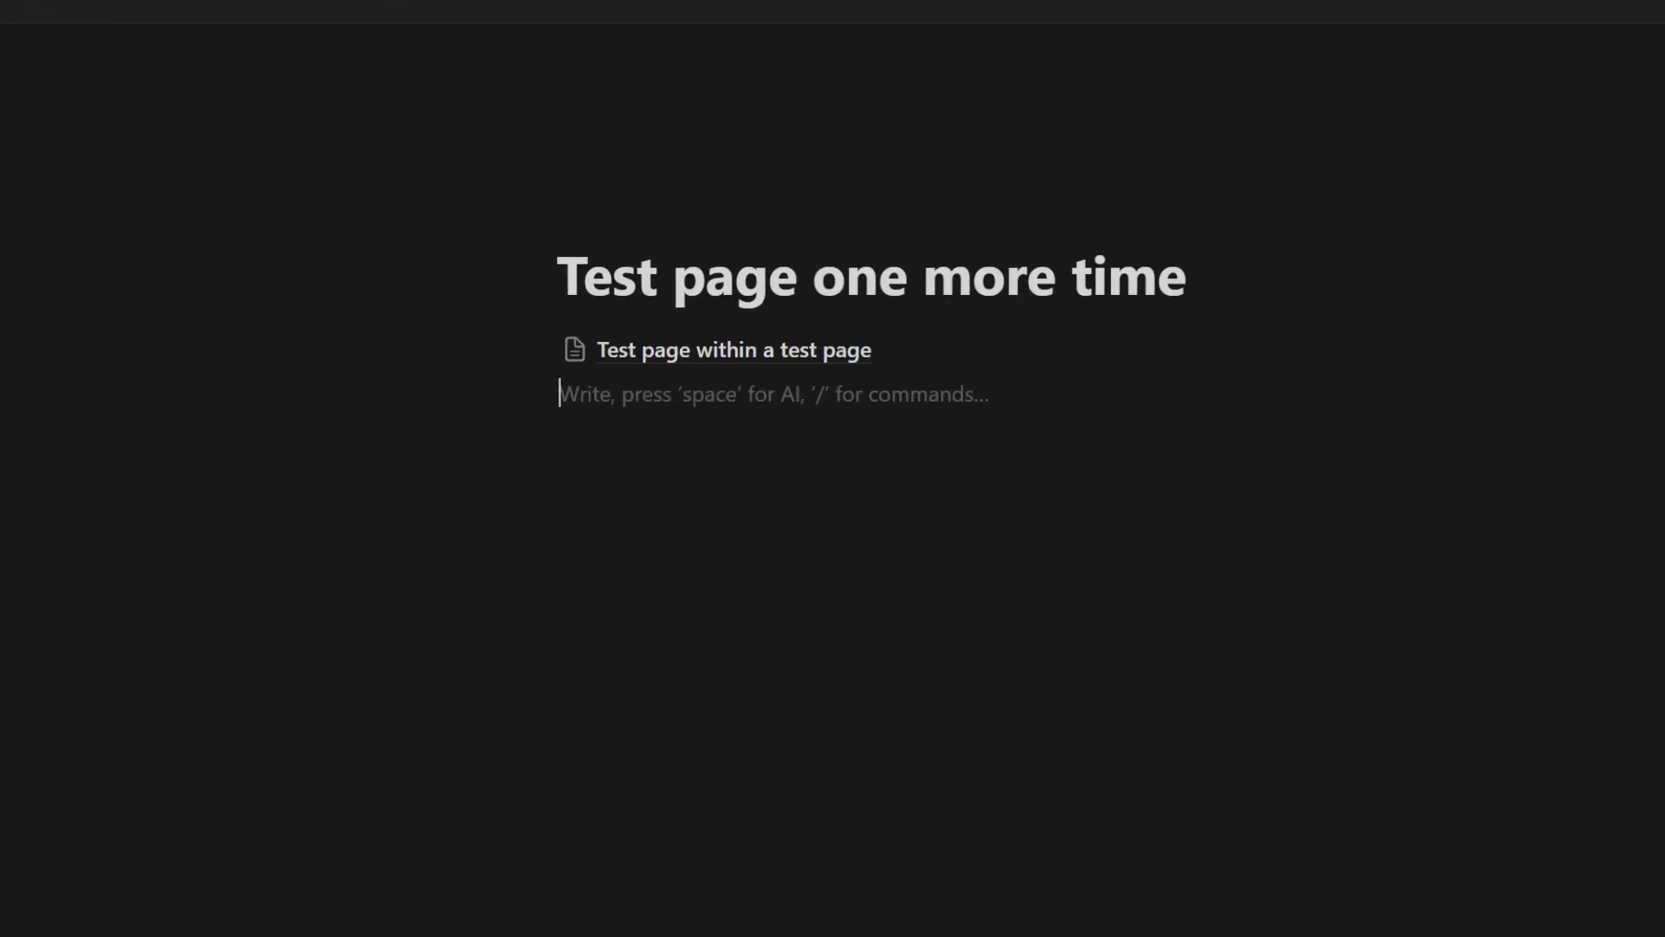
{"action": "key", "text": "ctrl+v"}
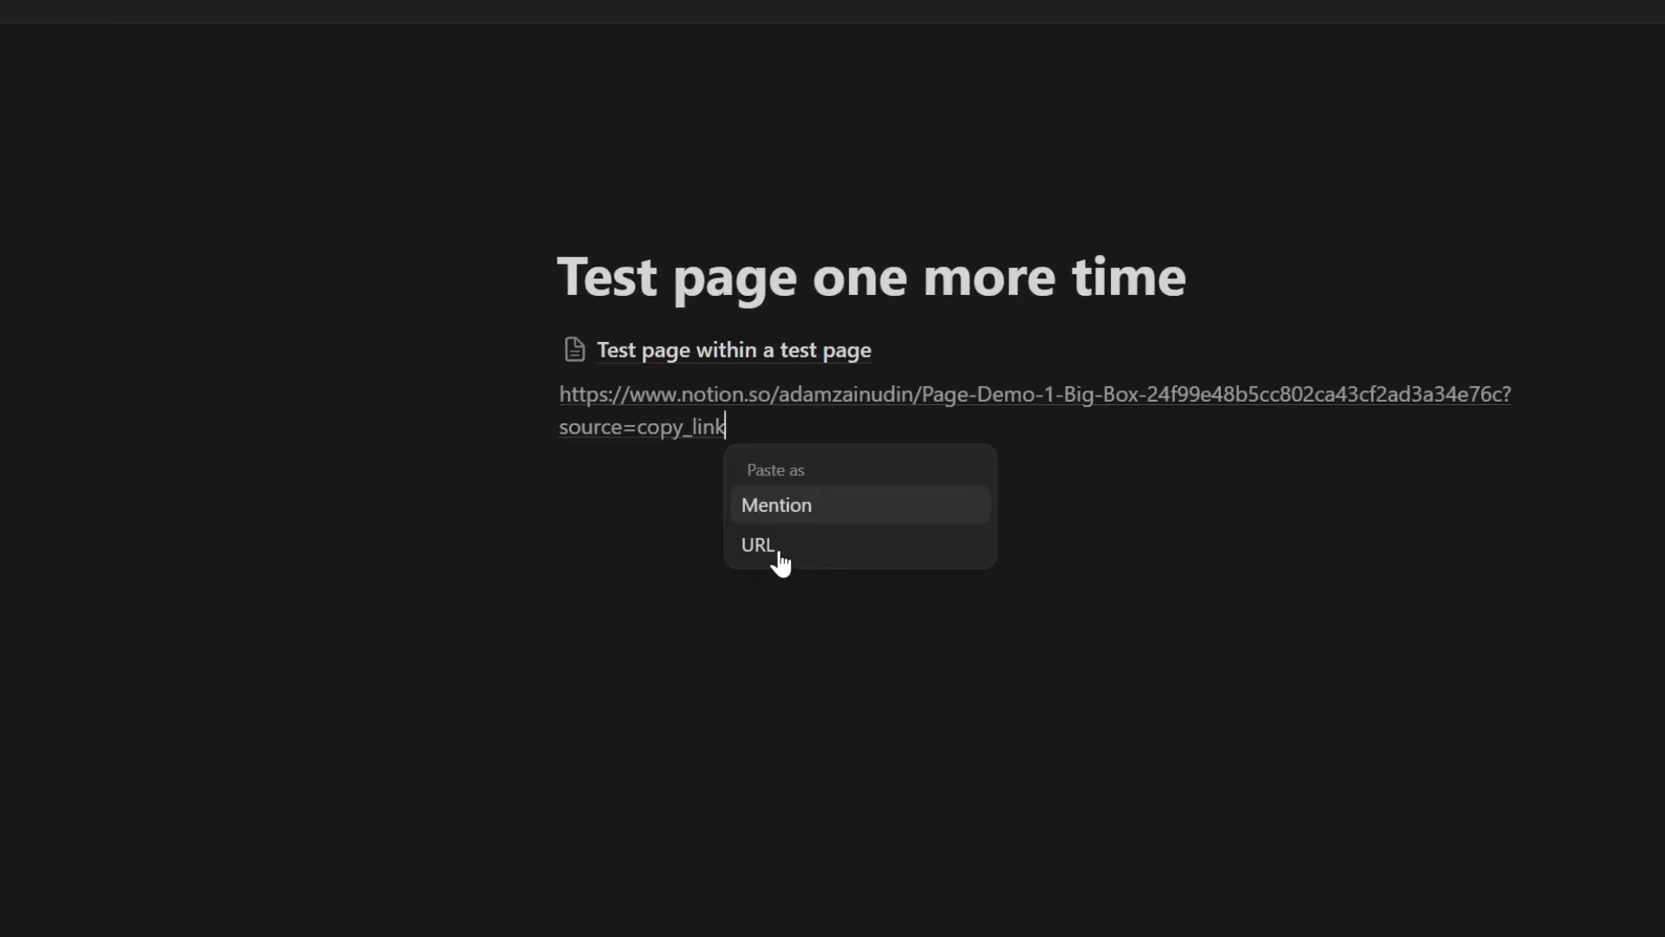
{"action": "left_click", "coordinate": [759, 545]}
{"action": "key", "text": "Return"}
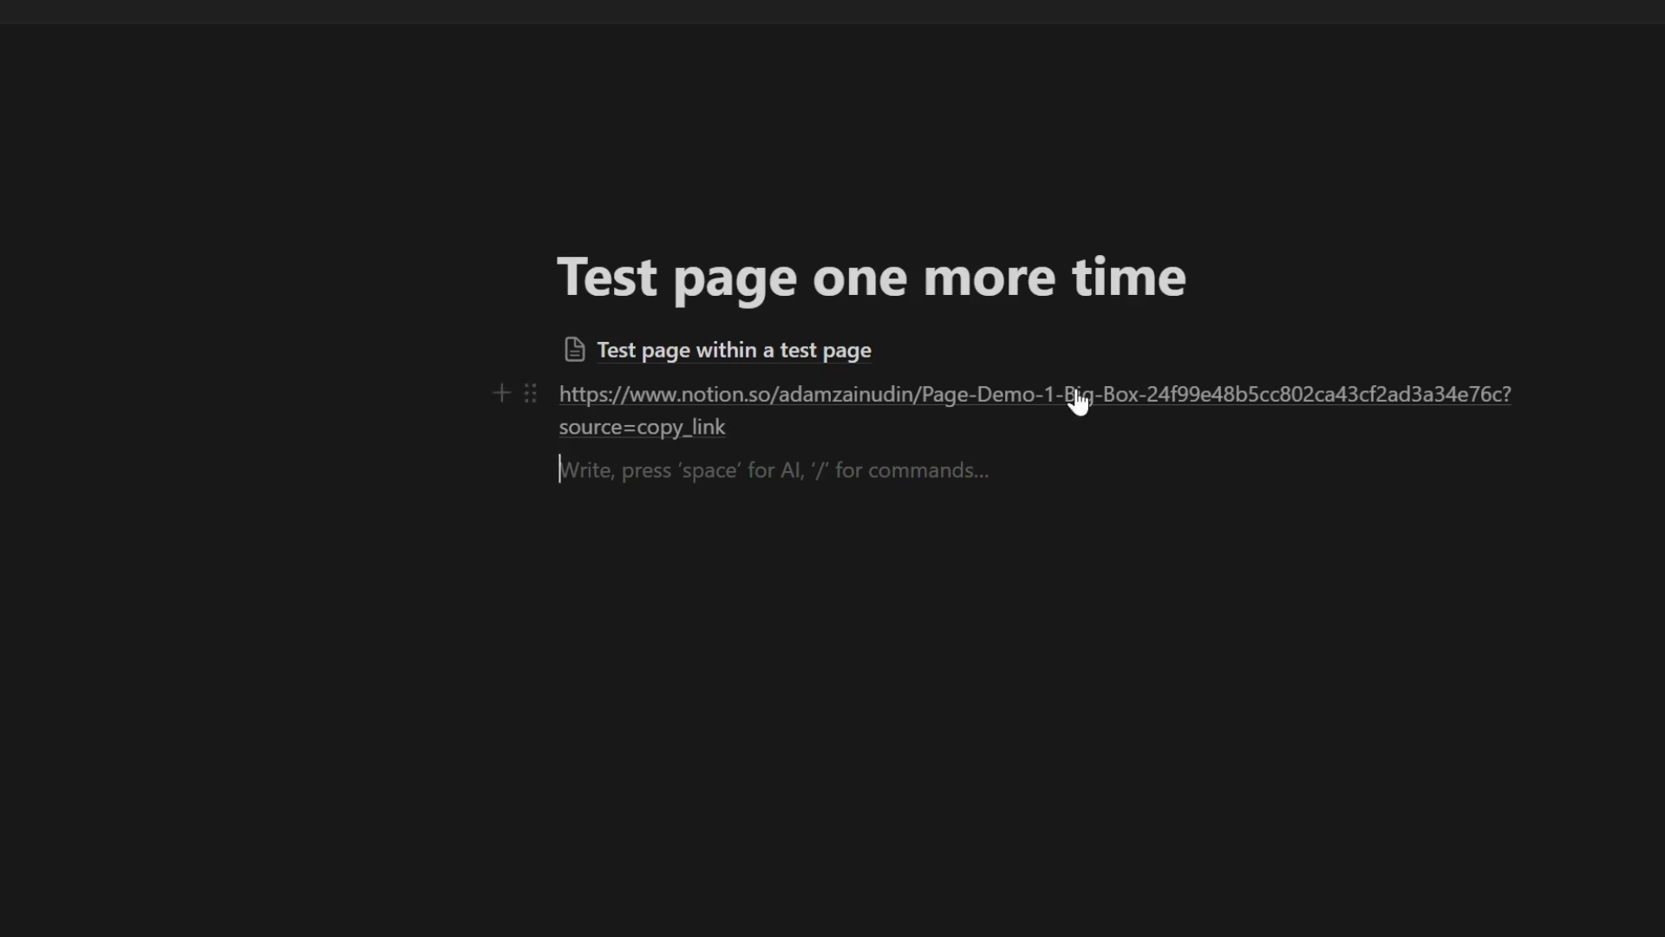
{"action": "left_click", "coordinate": [775, 403]}
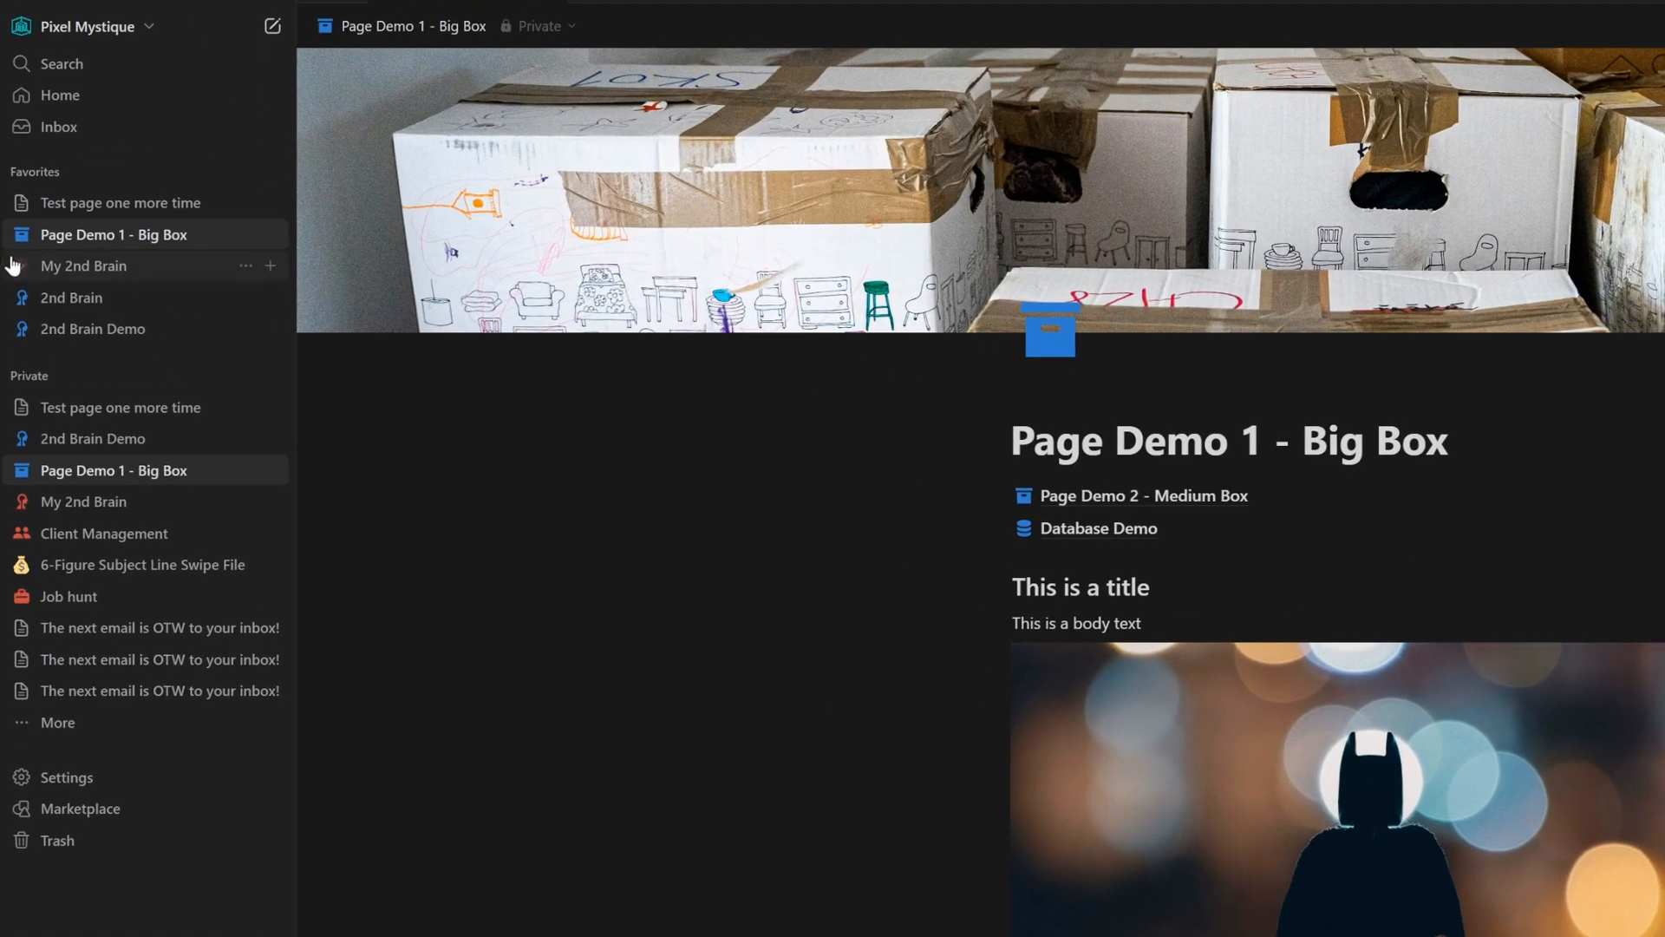
- Rename the page 'Test page one more time' to 'Awesome page'
{"action": "left_click", "coordinate": [22, 235]}
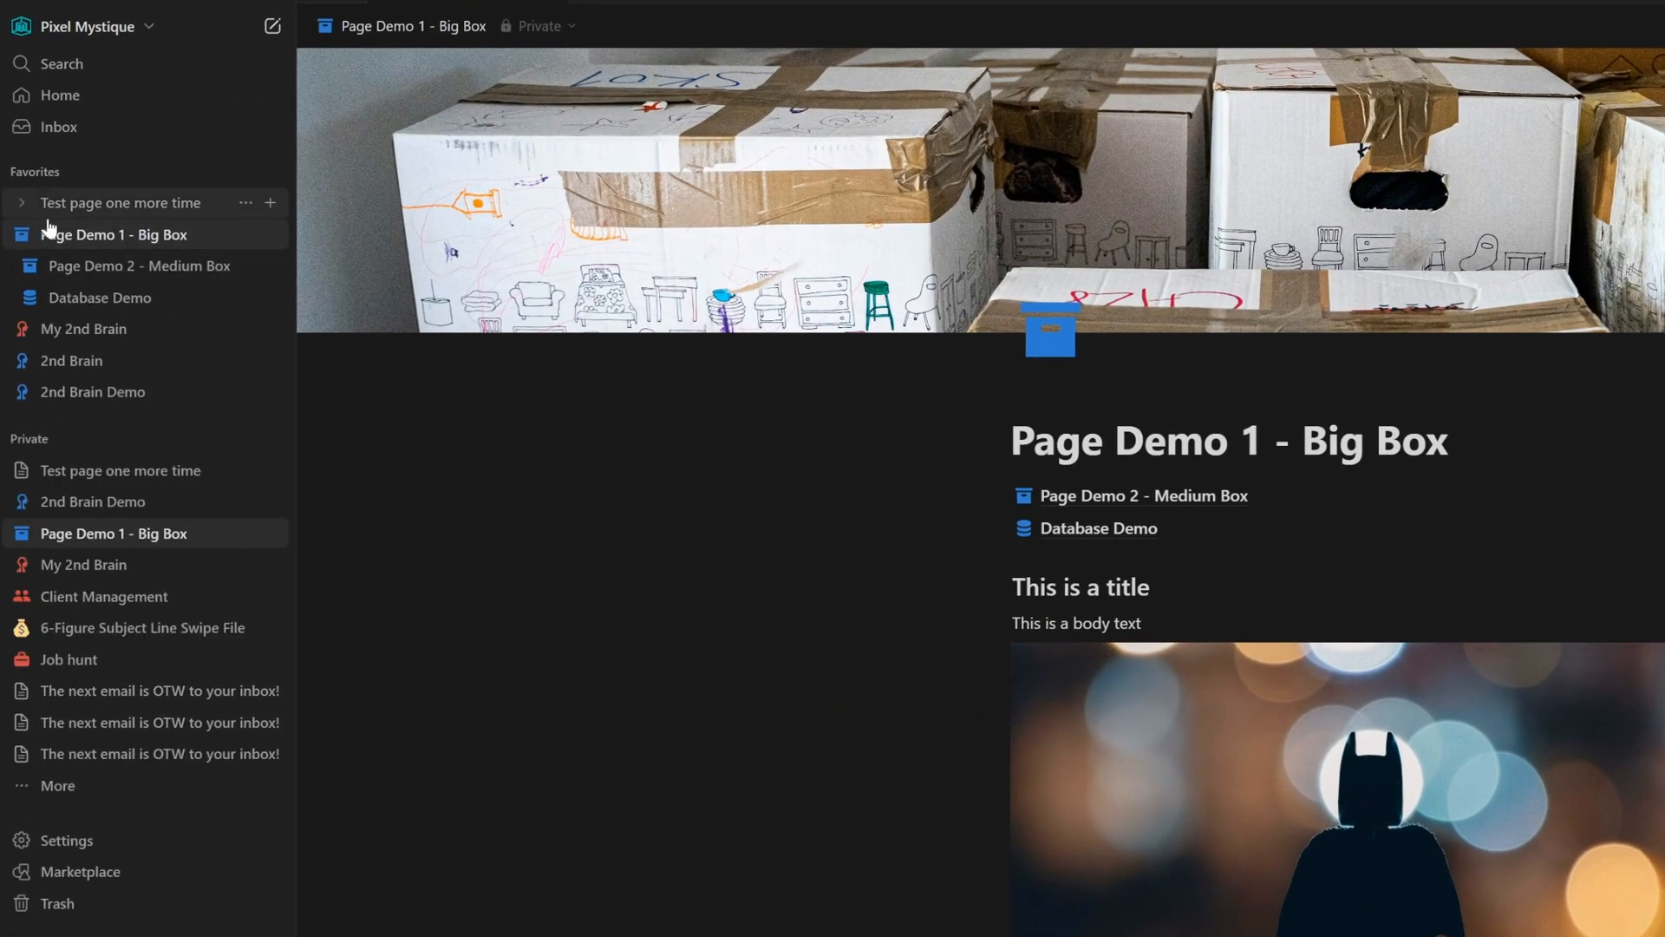
{"action": "left_click", "coordinate": [22, 235]}
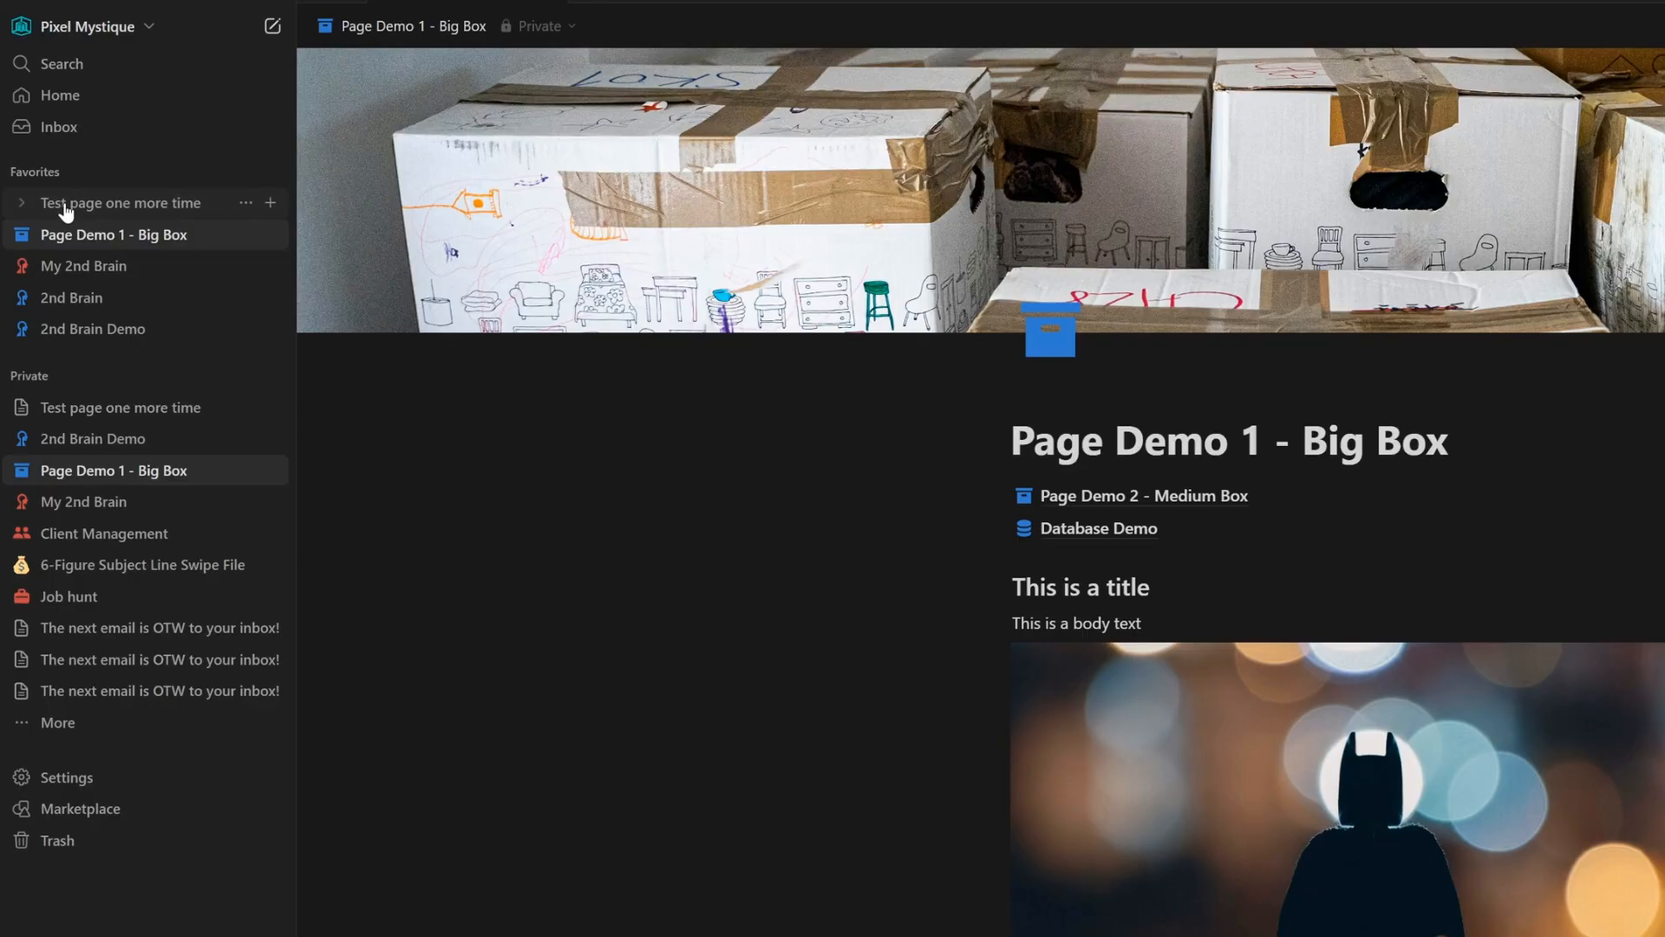
{"action": "left_click", "coordinate": [66, 211]}
{"action": "triple_click", "coordinate": [1254, 194]}
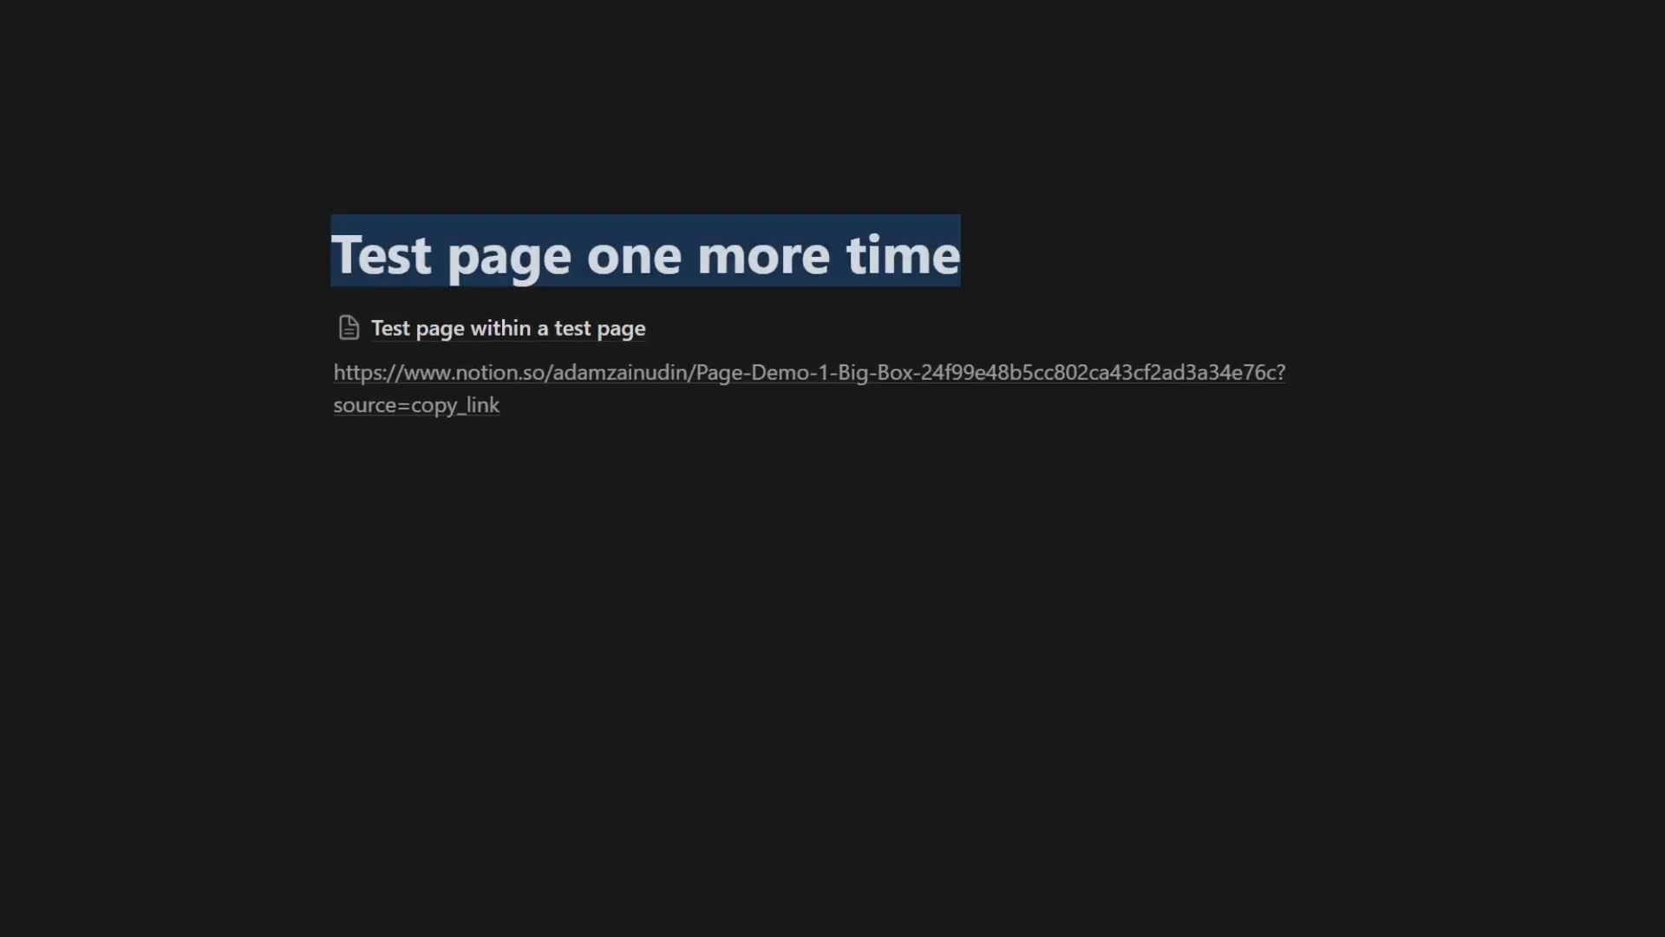
{"action": "type", "text": "AWes"}
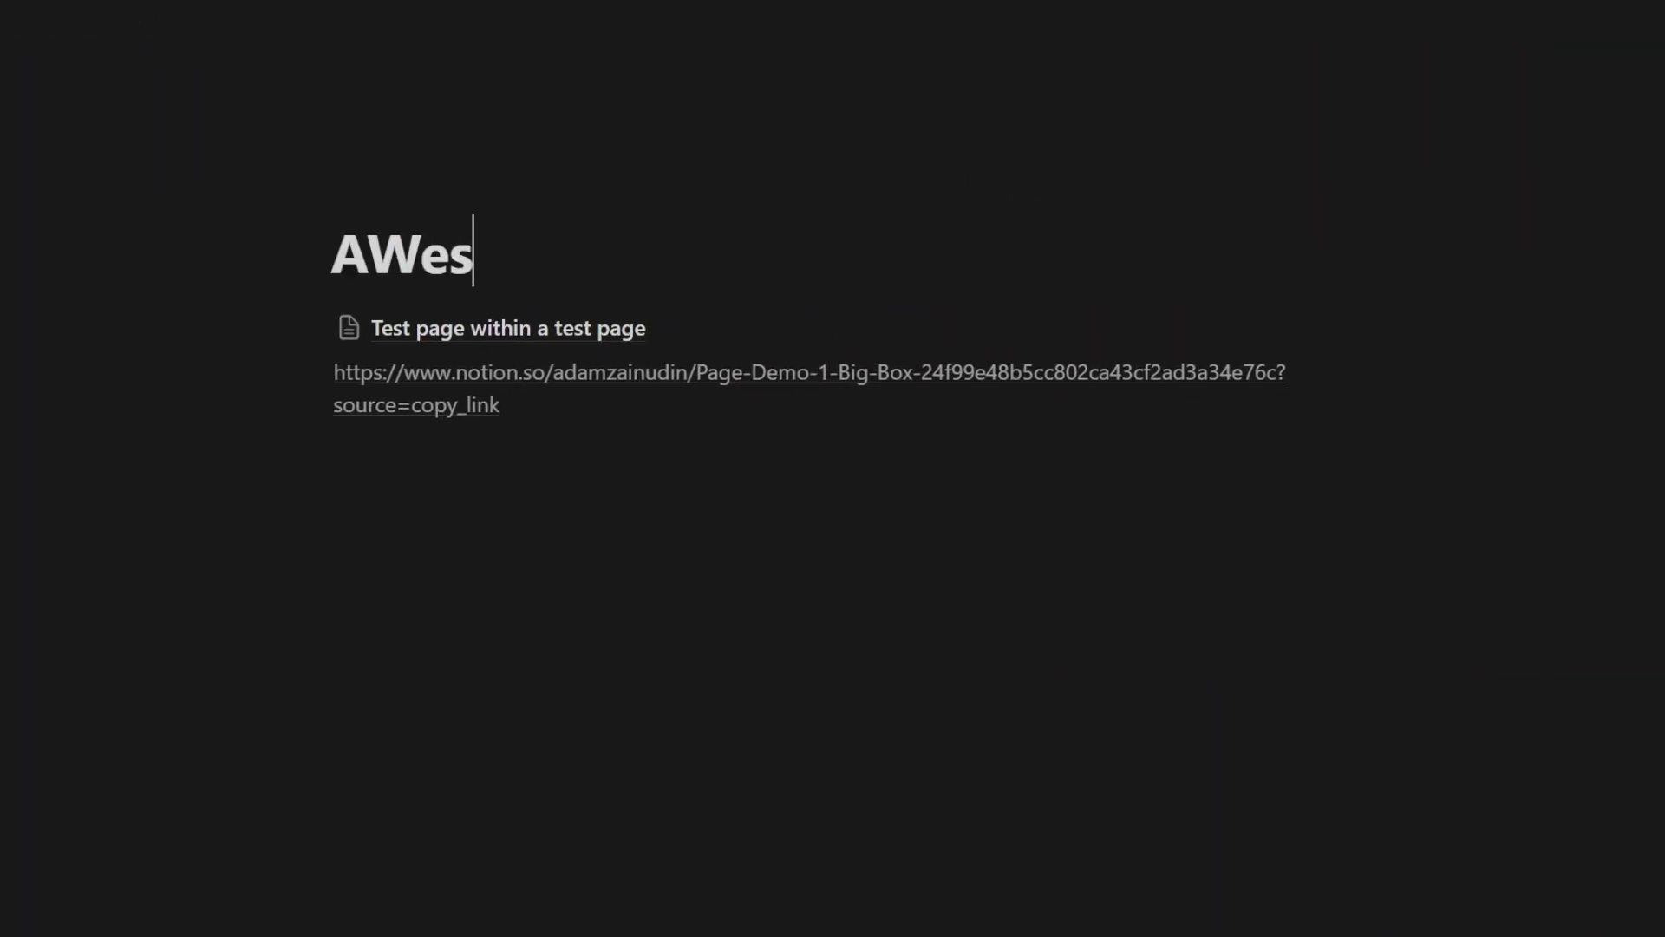
{"action": "key", "text": "BackSpace"}
{"action": "key", "text": "BackSpace"}
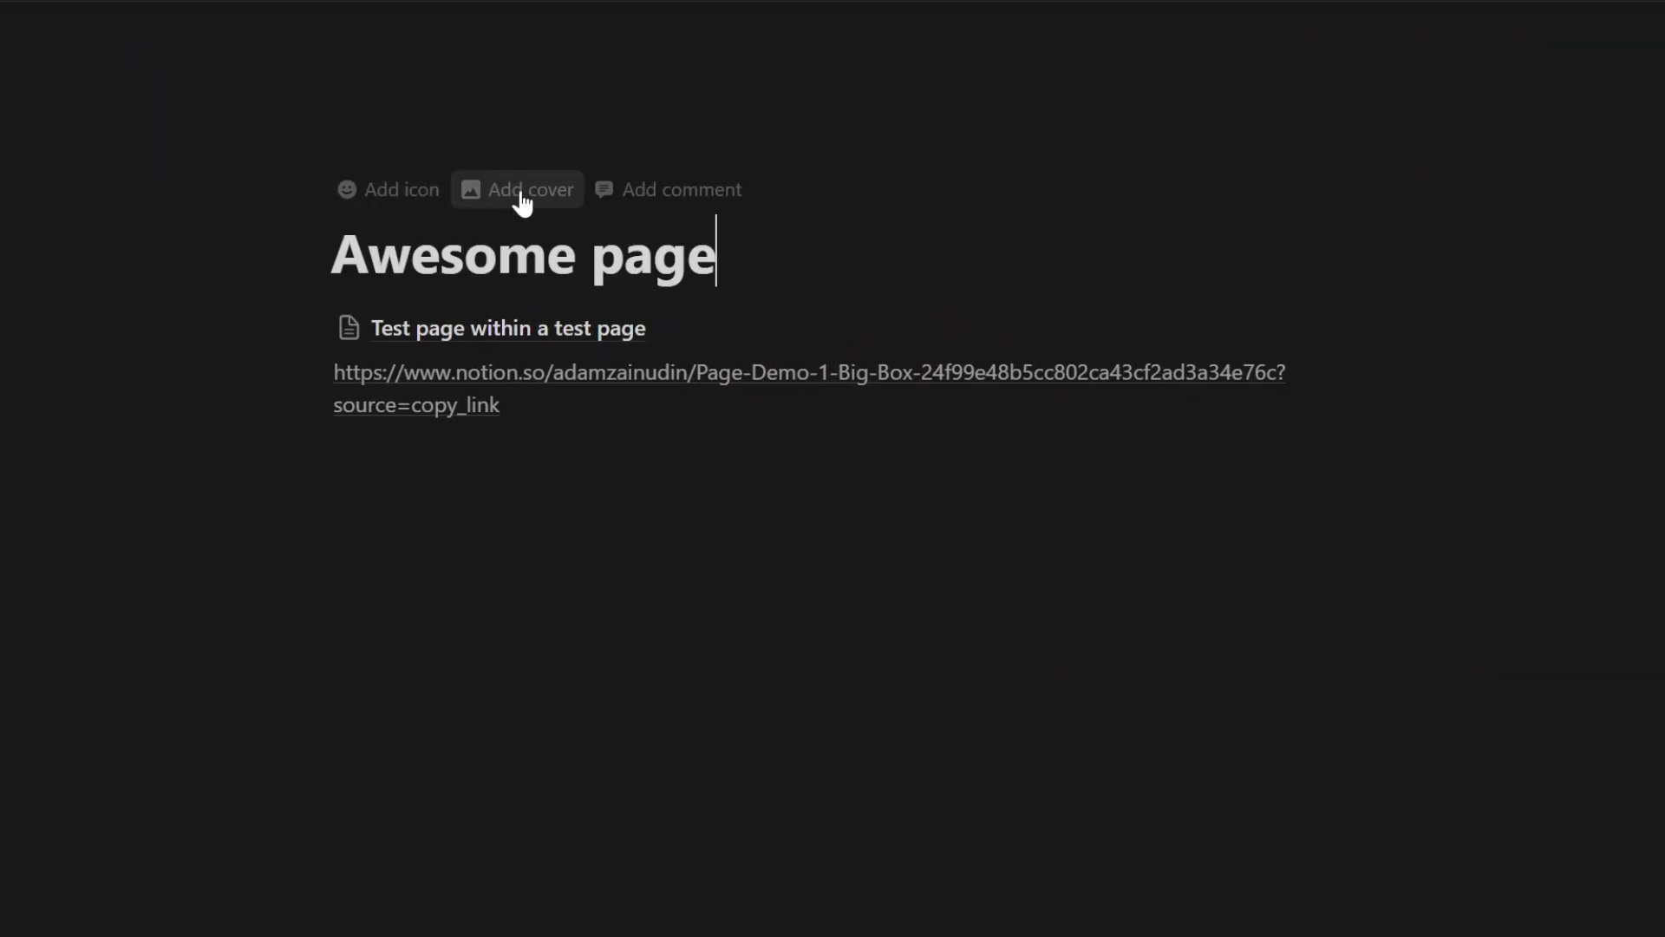
- Give the page the '123' icon from the Icons collection
{"action": "left_click", "coordinate": [379, 198]}
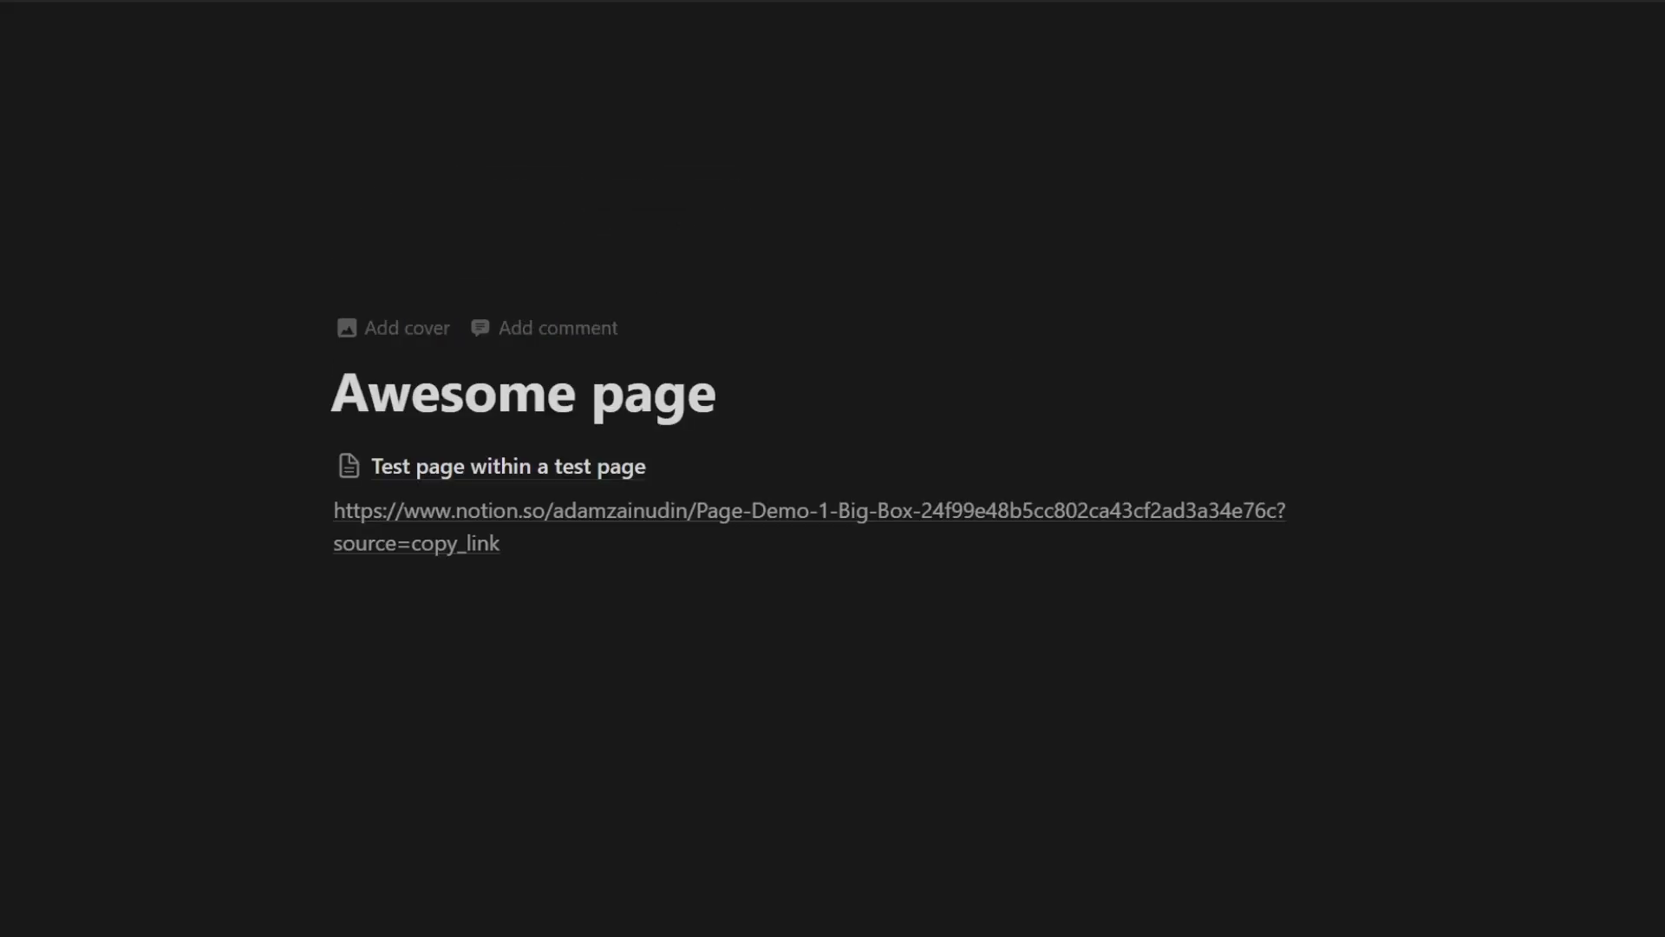
{"action": "left_click", "coordinate": [382, 208]}
{"action": "left_click", "coordinate": [216, 338]}
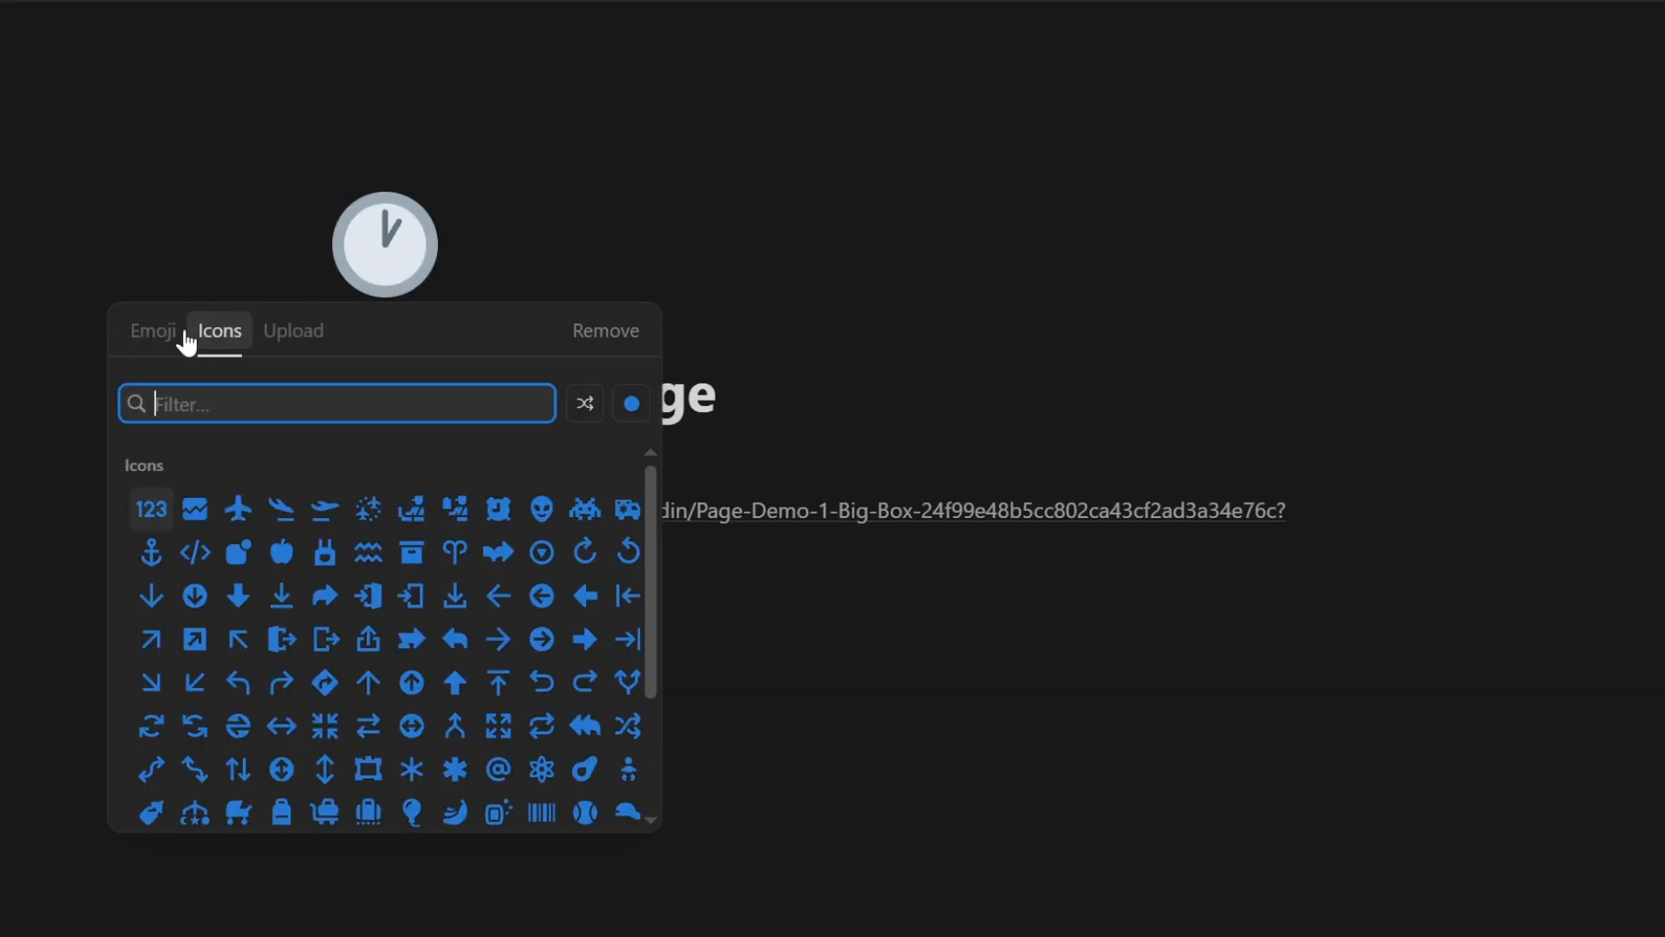
{"action": "left_click", "coordinate": [163, 518]}
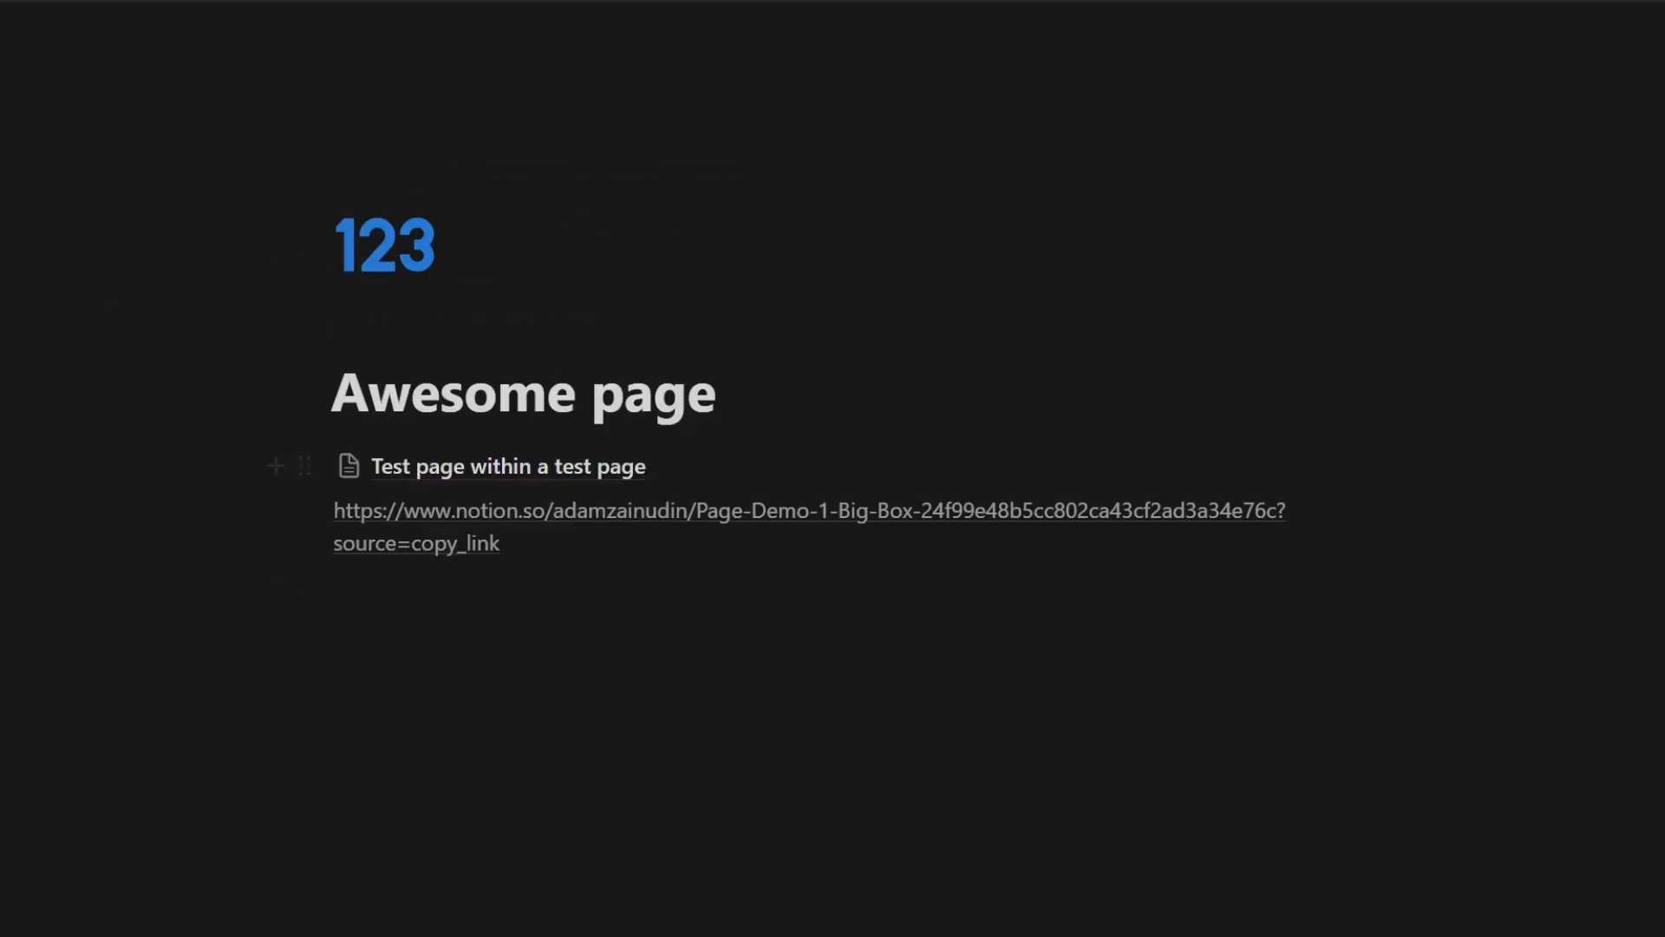
- Try adding a cover image and browsing its Link and Unsplash options, then remove the cover
{"action": "left_click", "coordinate": [375, 329]}
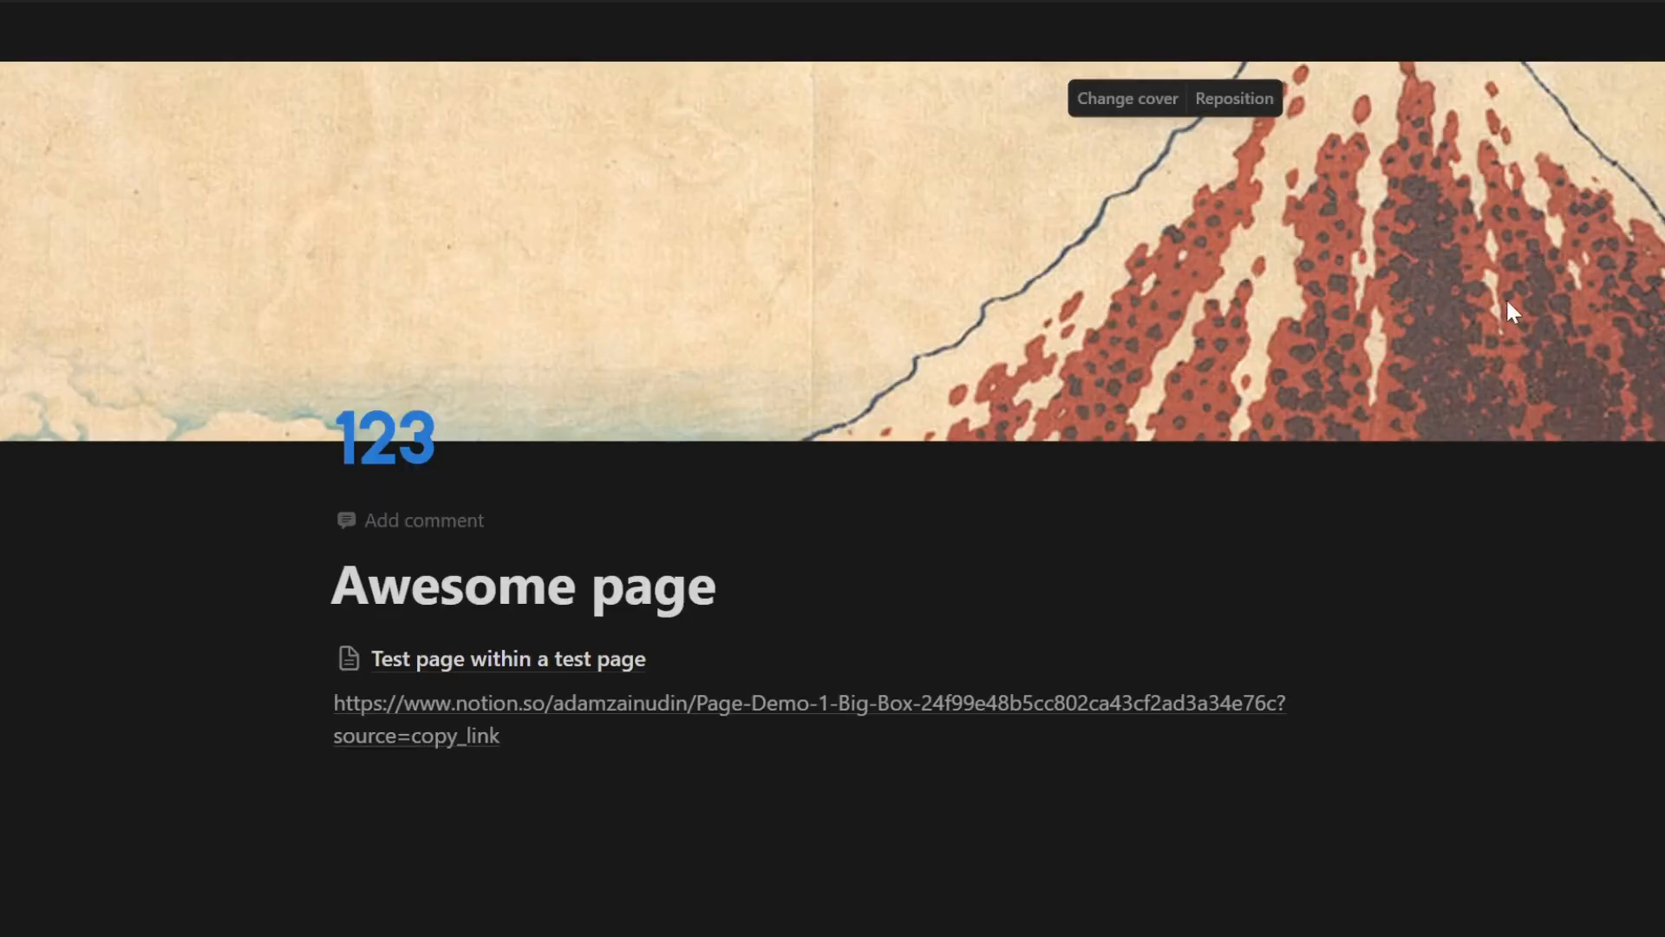
{"action": "left_click", "coordinate": [1132, 100]}
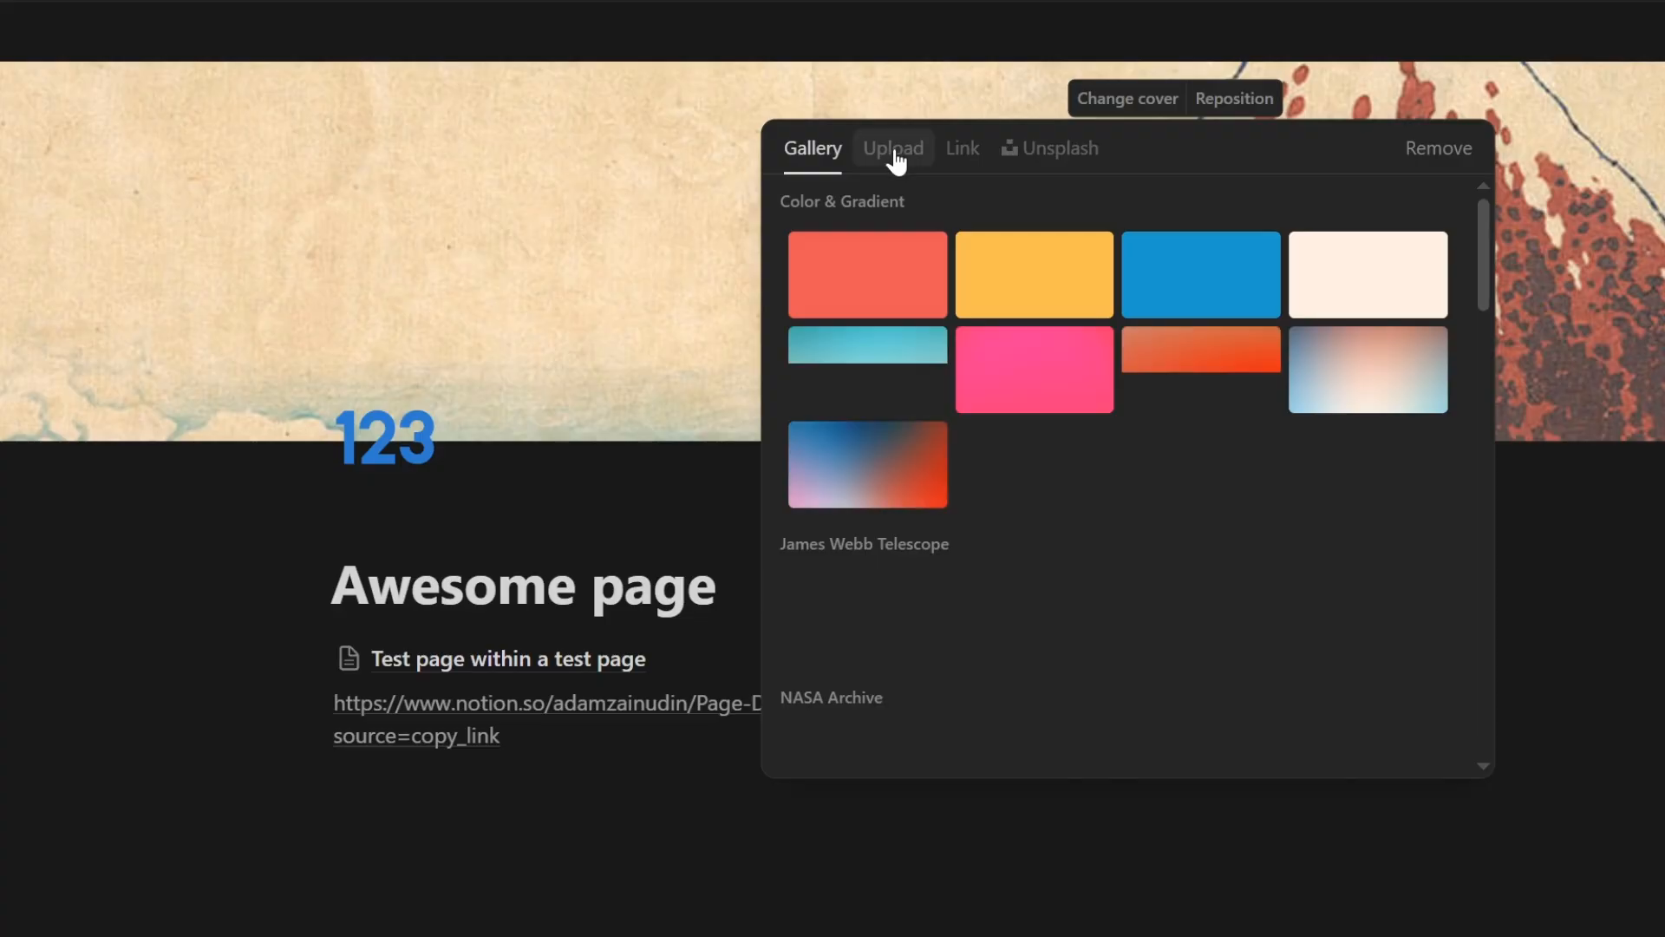
{"action": "left_click", "coordinate": [962, 155]}
{"action": "left_click", "coordinate": [1065, 152]}
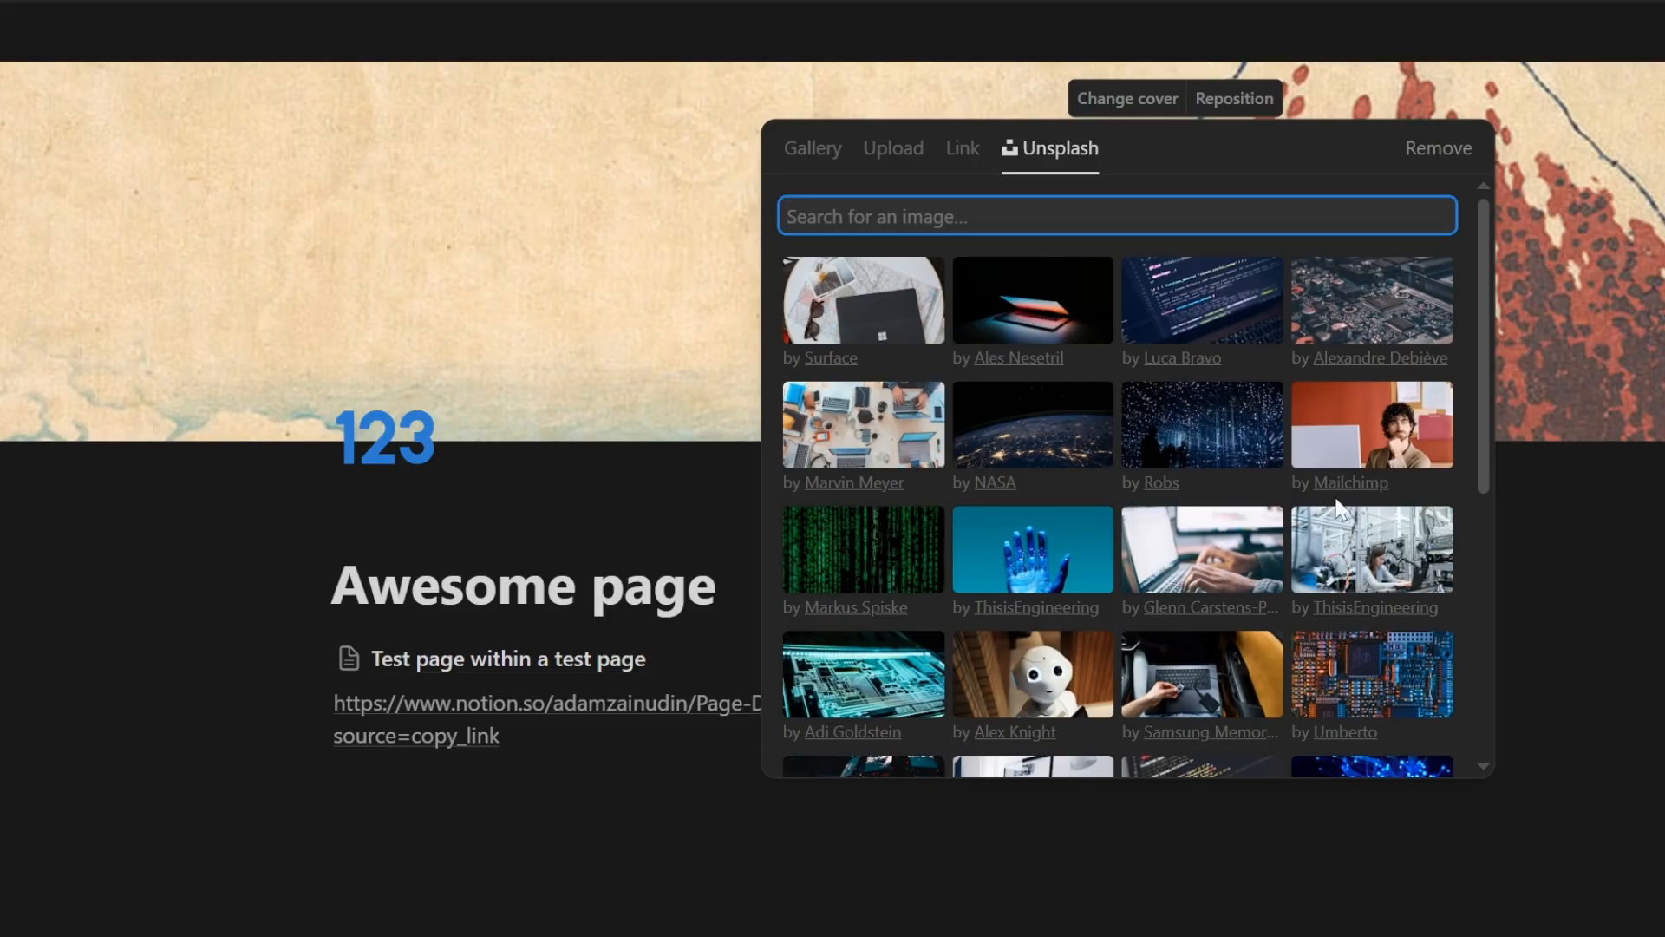
{"action": "left_click", "coordinate": [1438, 148]}
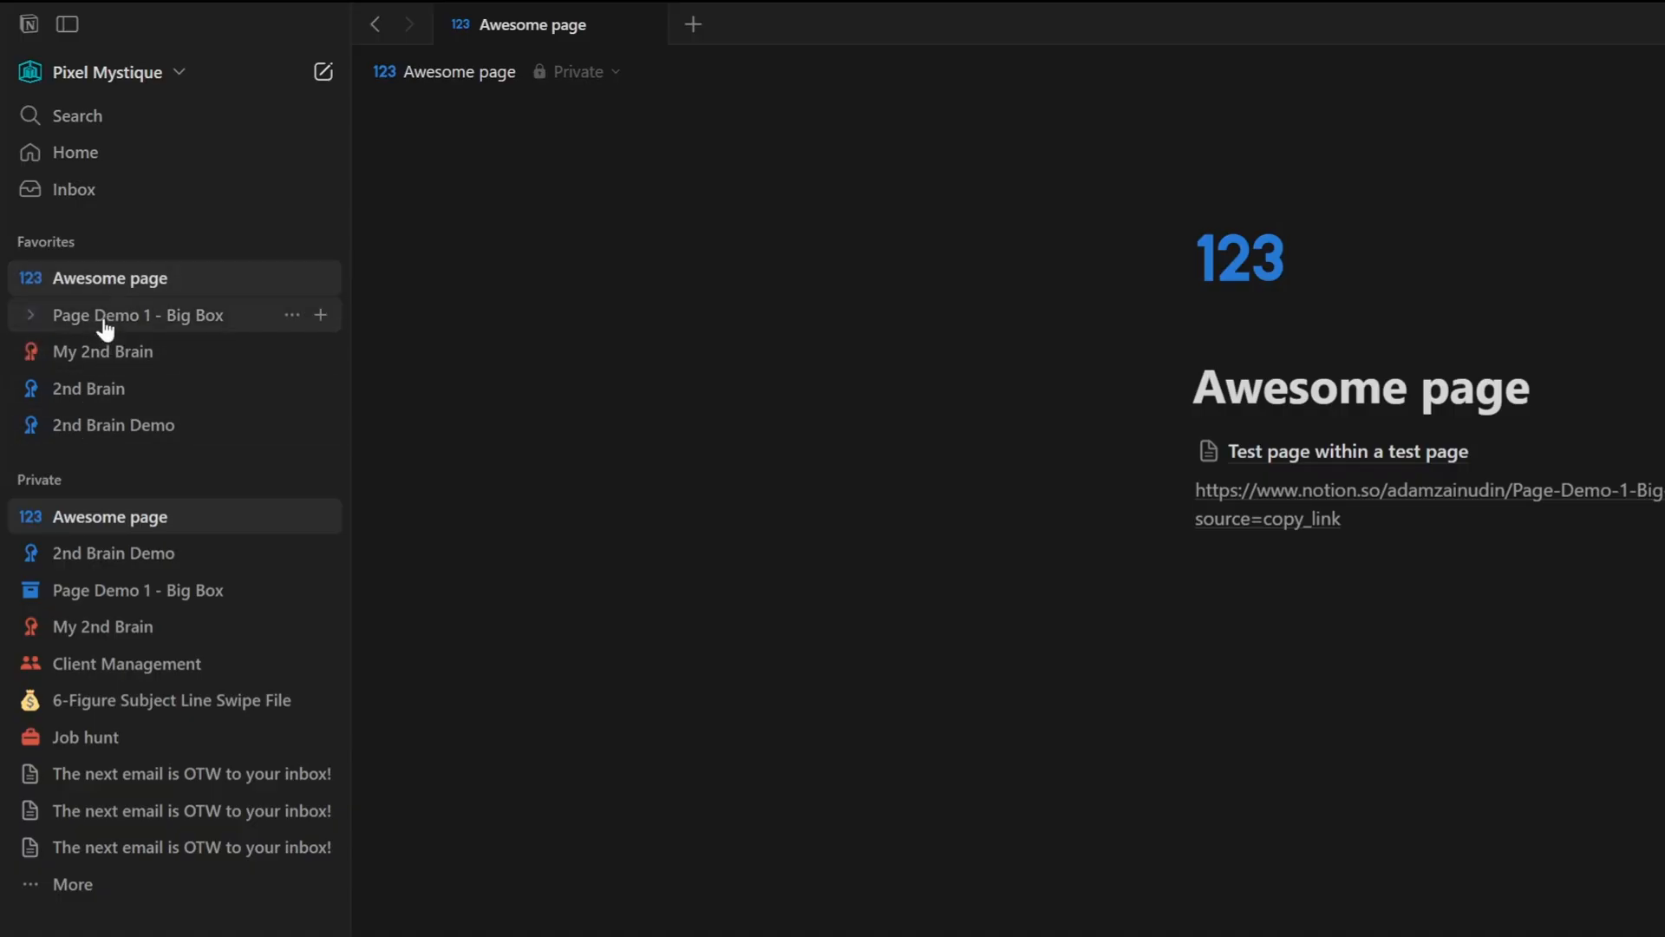
- Open the full list of private pages and scroll through it
{"action": "left_click", "coordinate": [120, 894]}
{"action": "scroll", "coordinate": [570, 626], "scroll_direction": "down", "scroll_amount": 3}
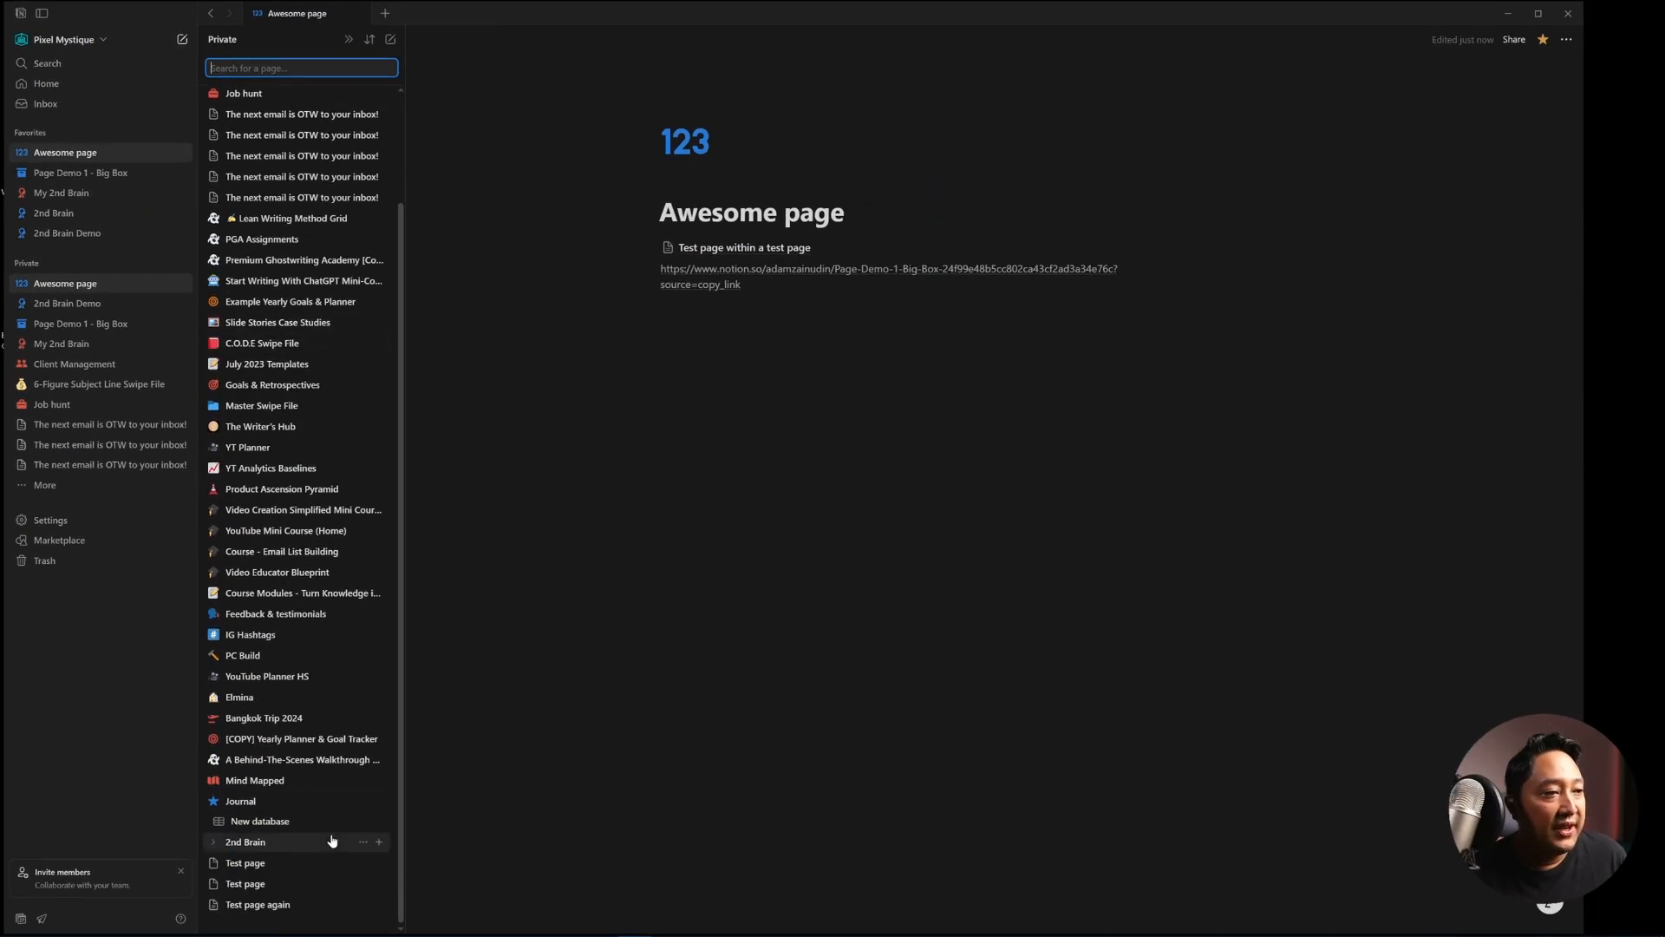
{"action": "scroll", "coordinate": [330, 855], "scroll_direction": "up", "scroll_amount": 2}
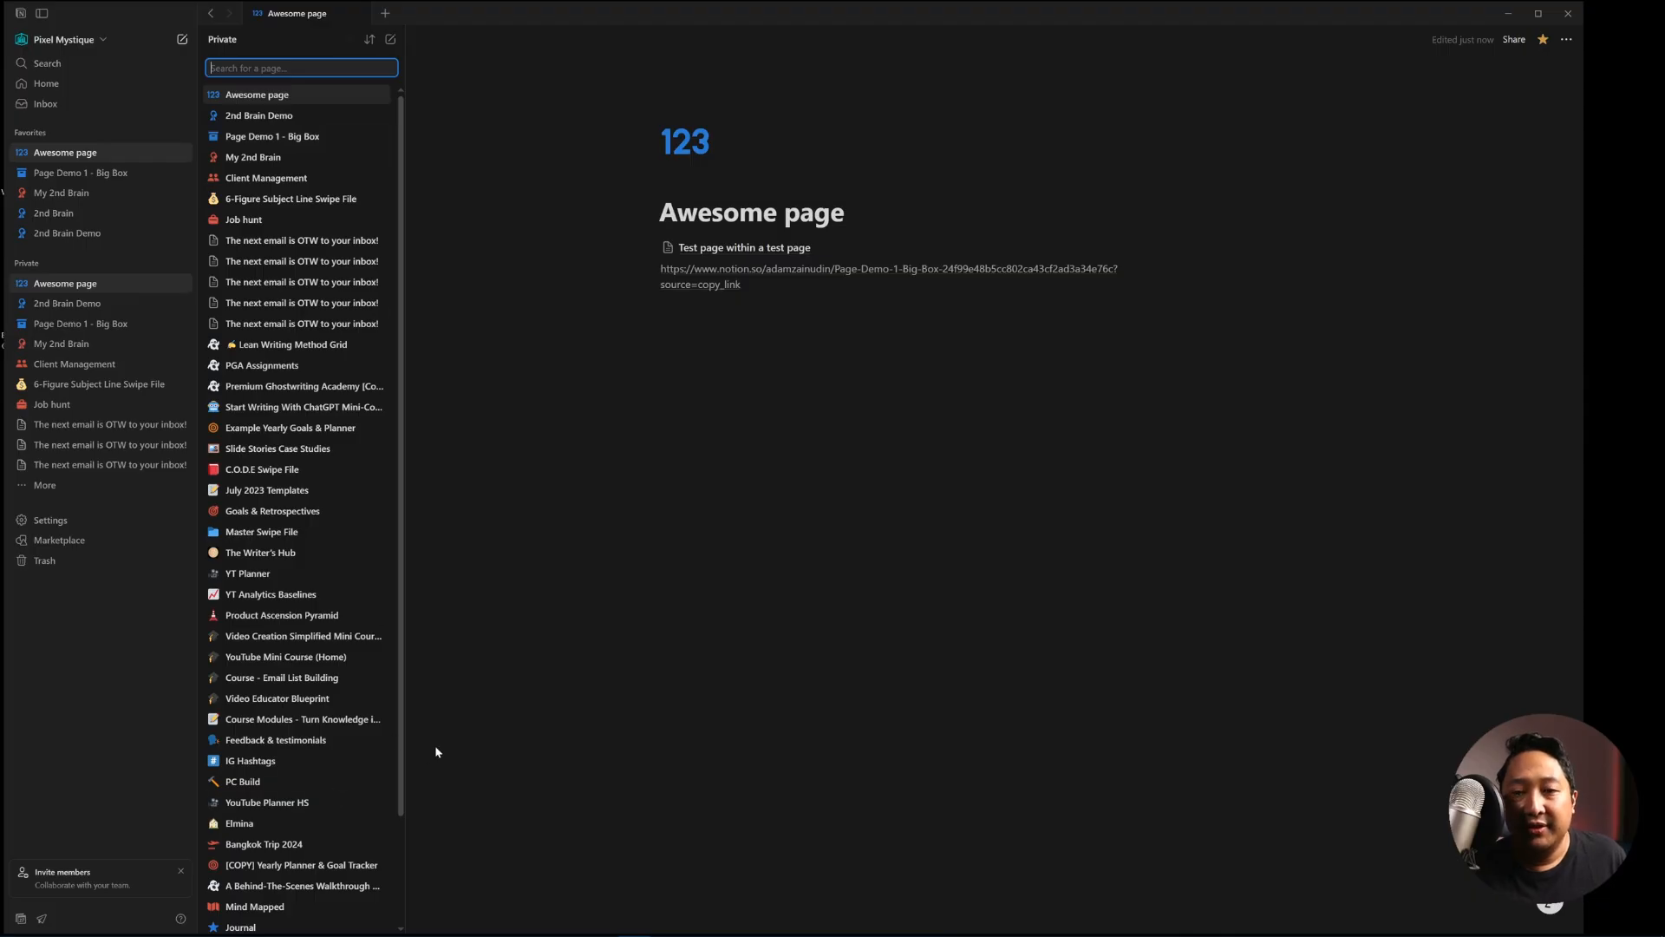
{"action": "left_click", "coordinate": [345, 40]}
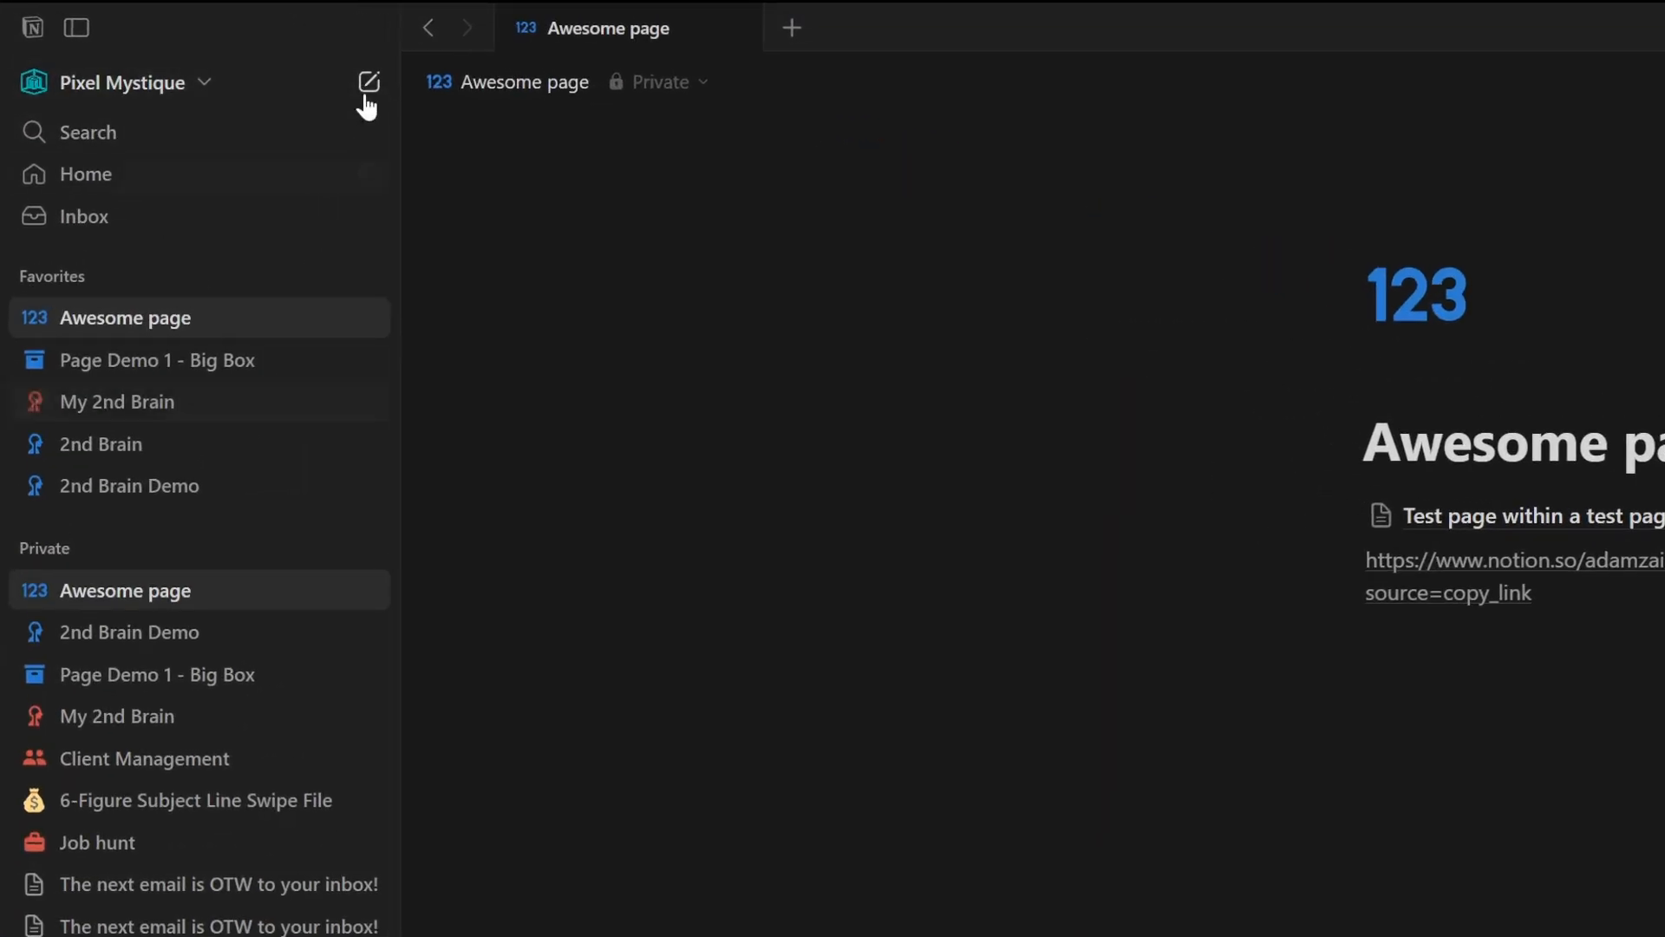
{"action": "left_click", "coordinate": [68, 33]}
{"action": "left_click", "coordinate": [71, 32]}
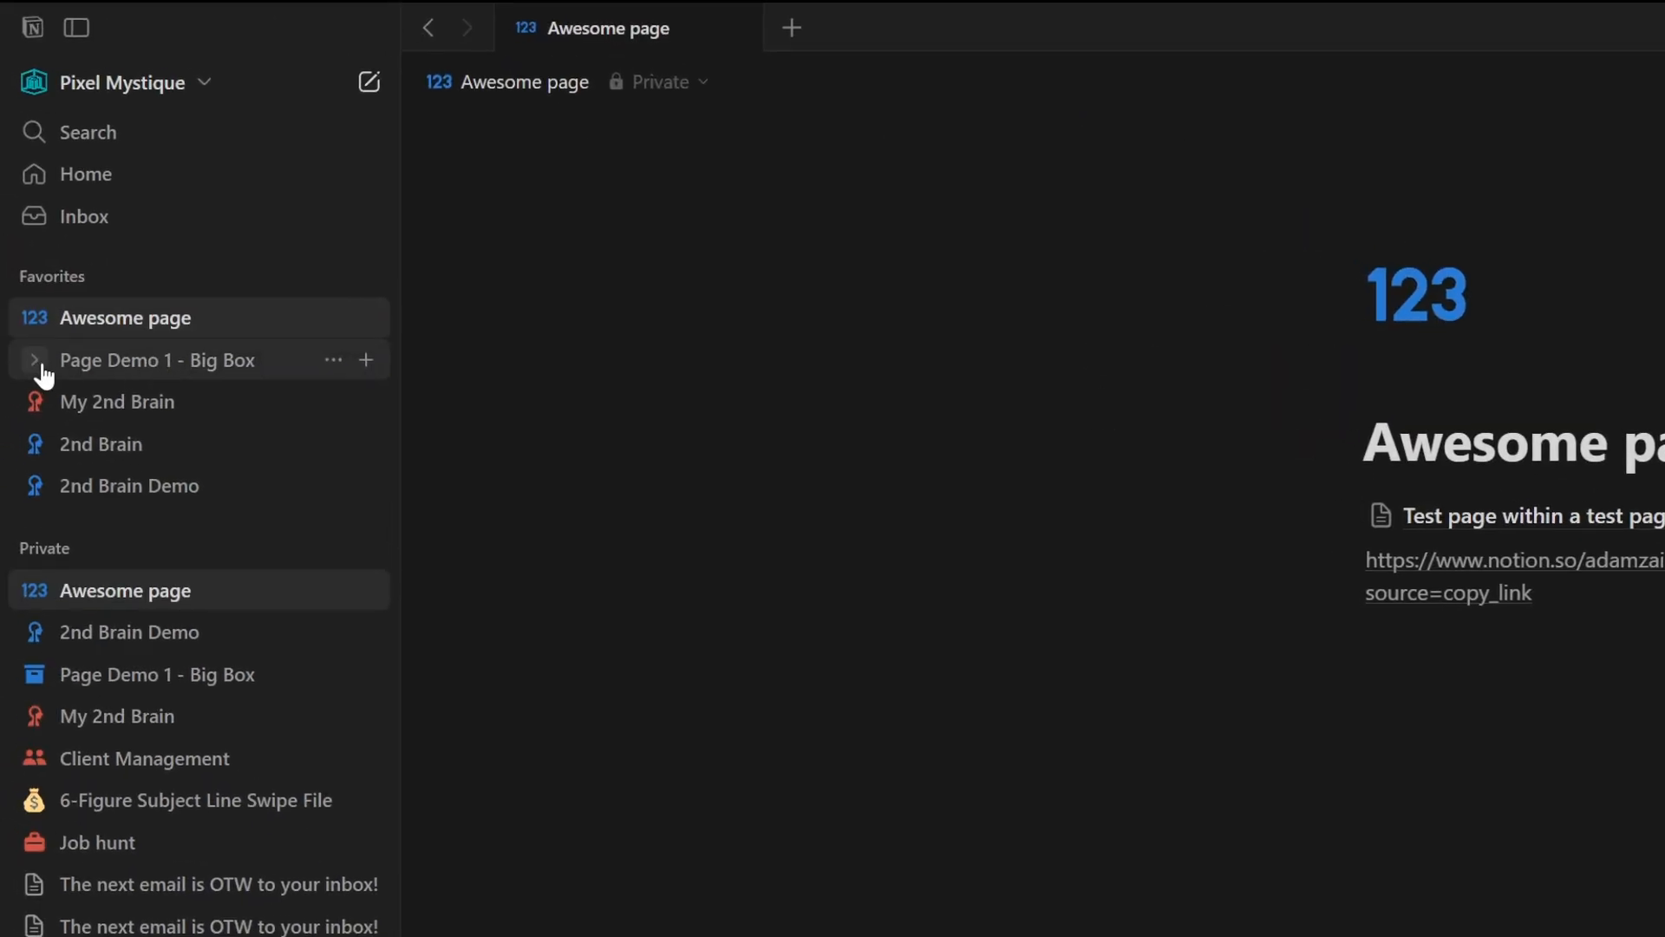
{"action": "left_click", "coordinate": [36, 363]}
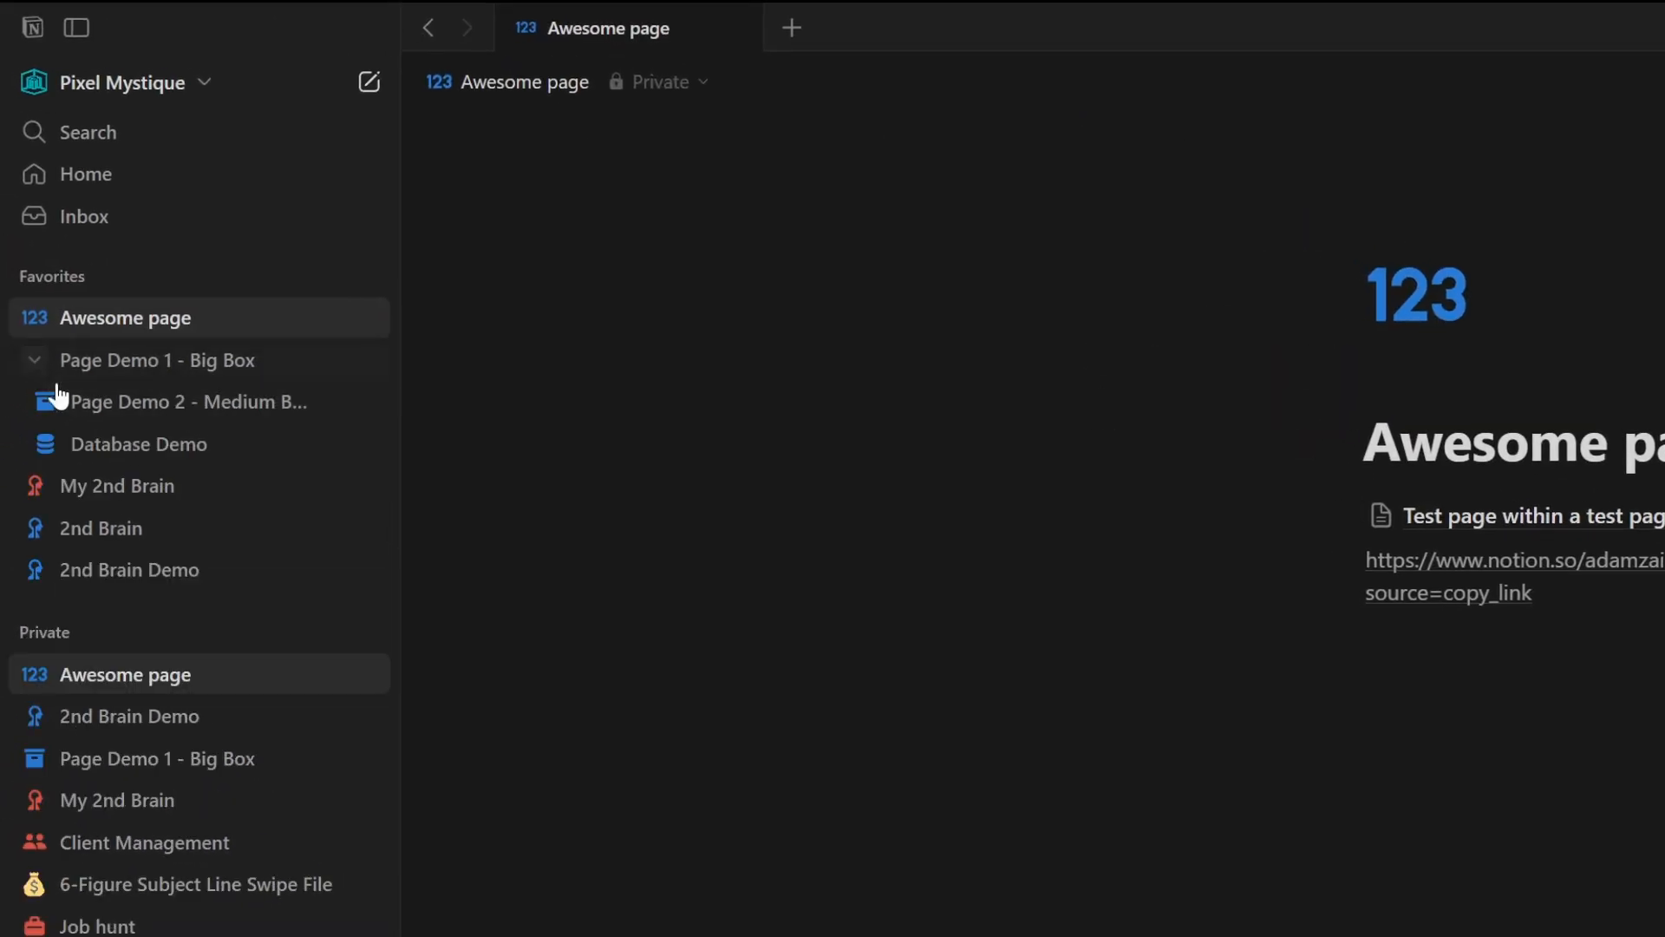
- Expand the nested pages under Favorites and open 'Page Demo 3 - Small Box'
{"action": "left_click", "coordinate": [45, 402]}
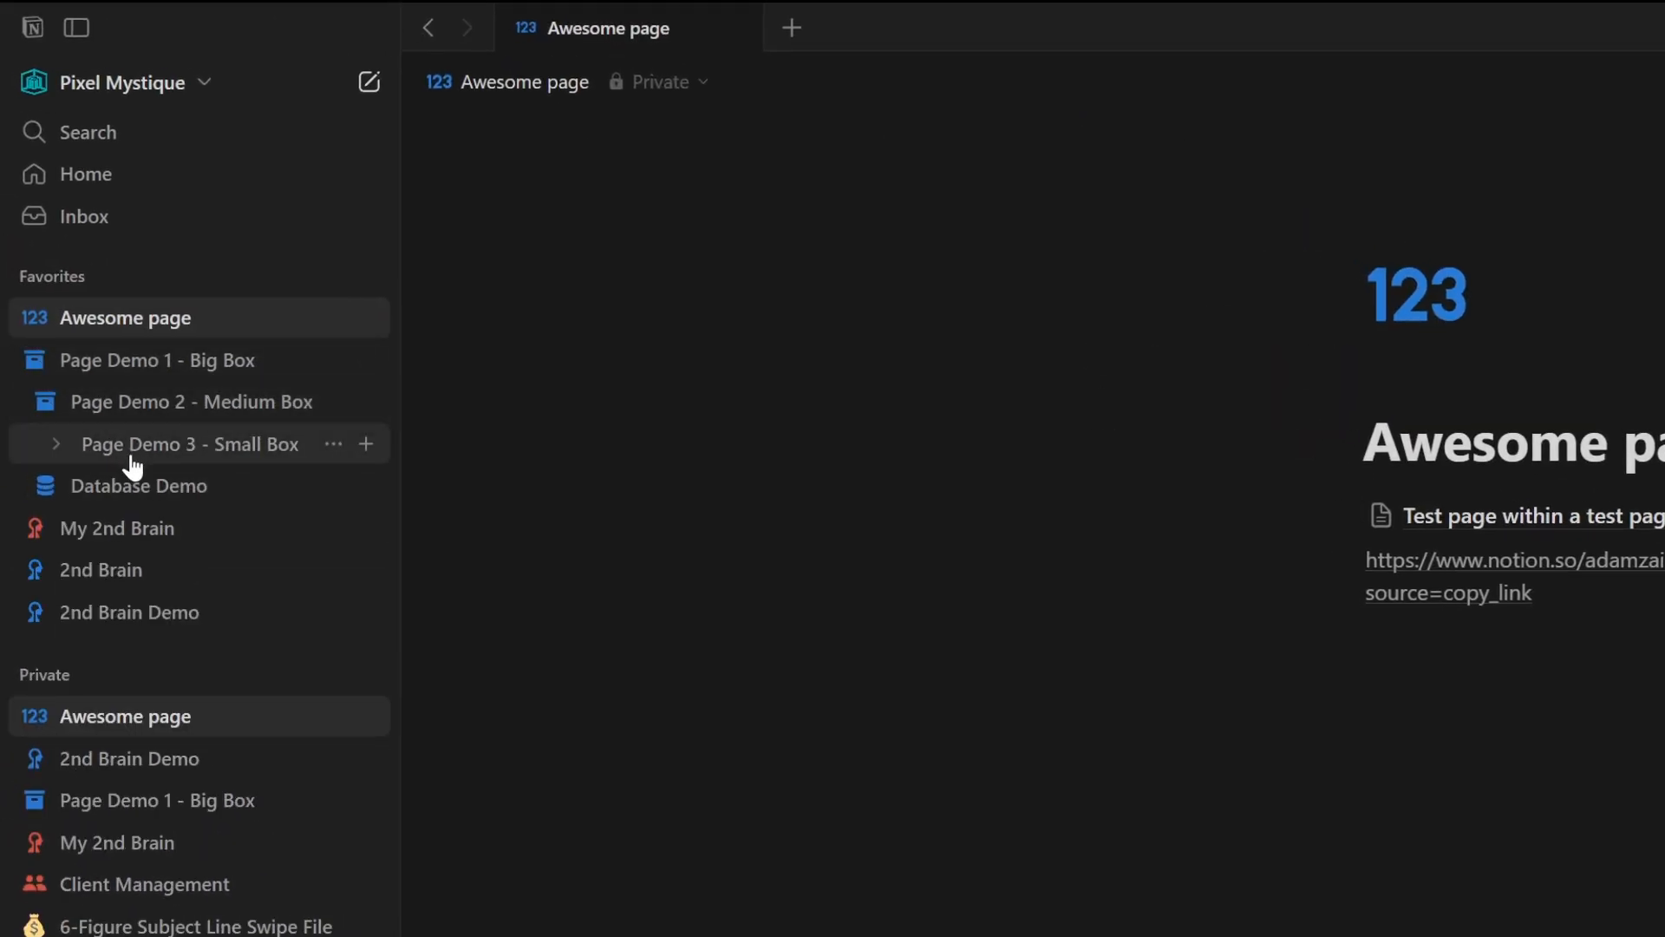
{"action": "left_click", "coordinate": [159, 455]}
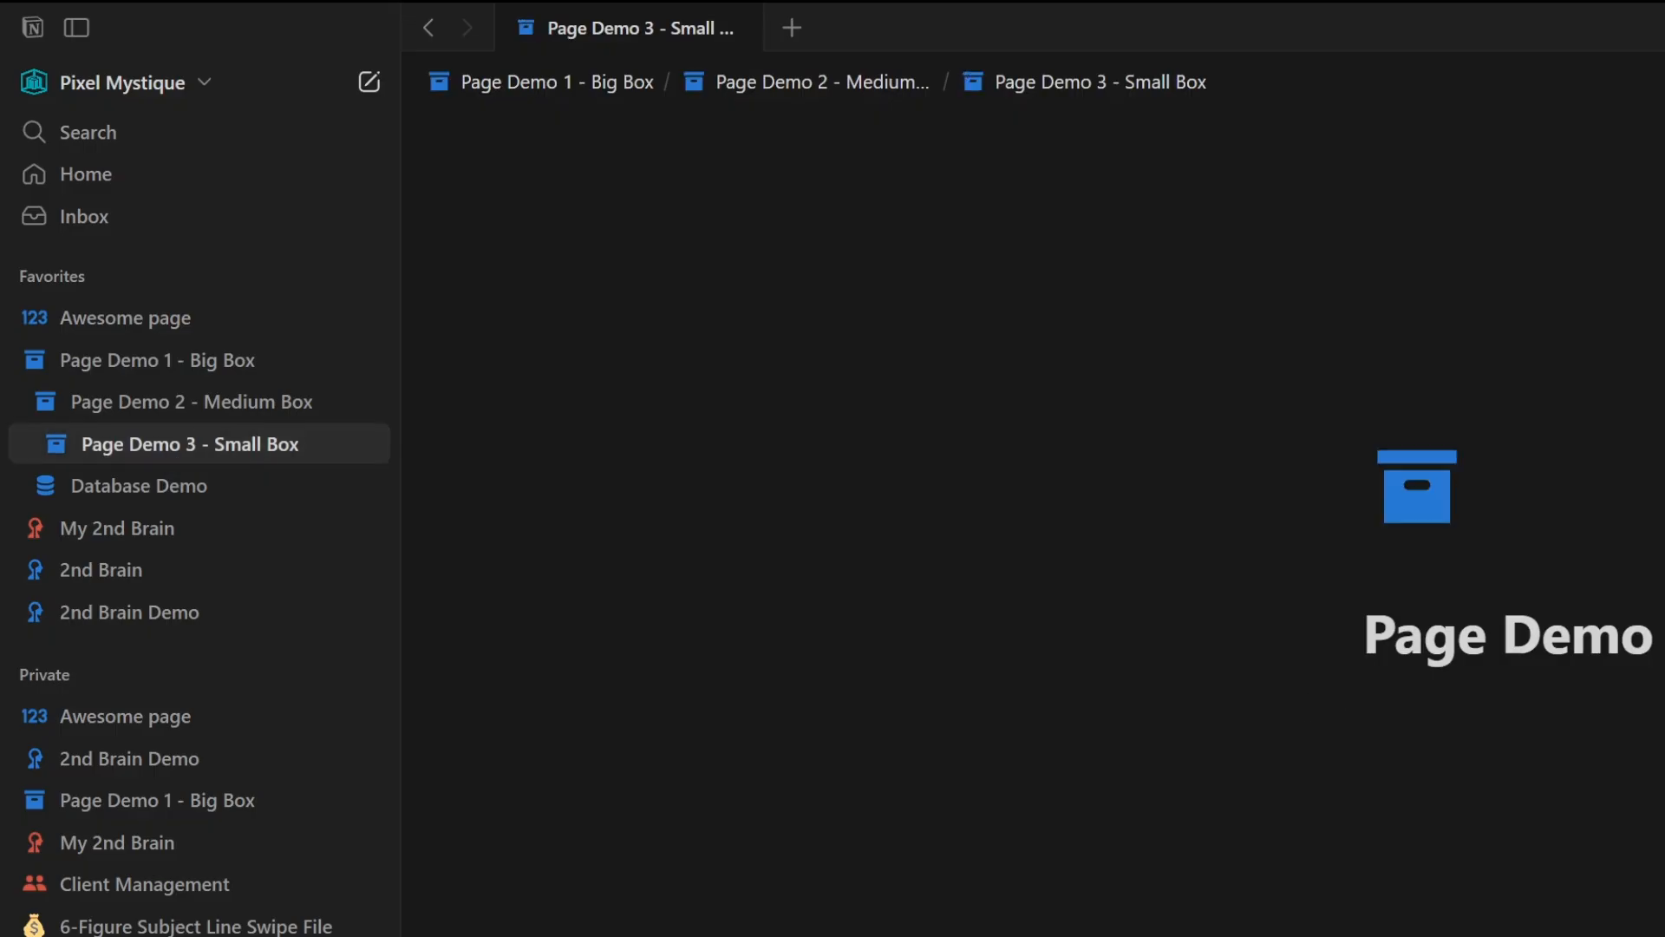
- Hide the sidebar and show it again
{"action": "key", "text": "ctrl+backslash"}
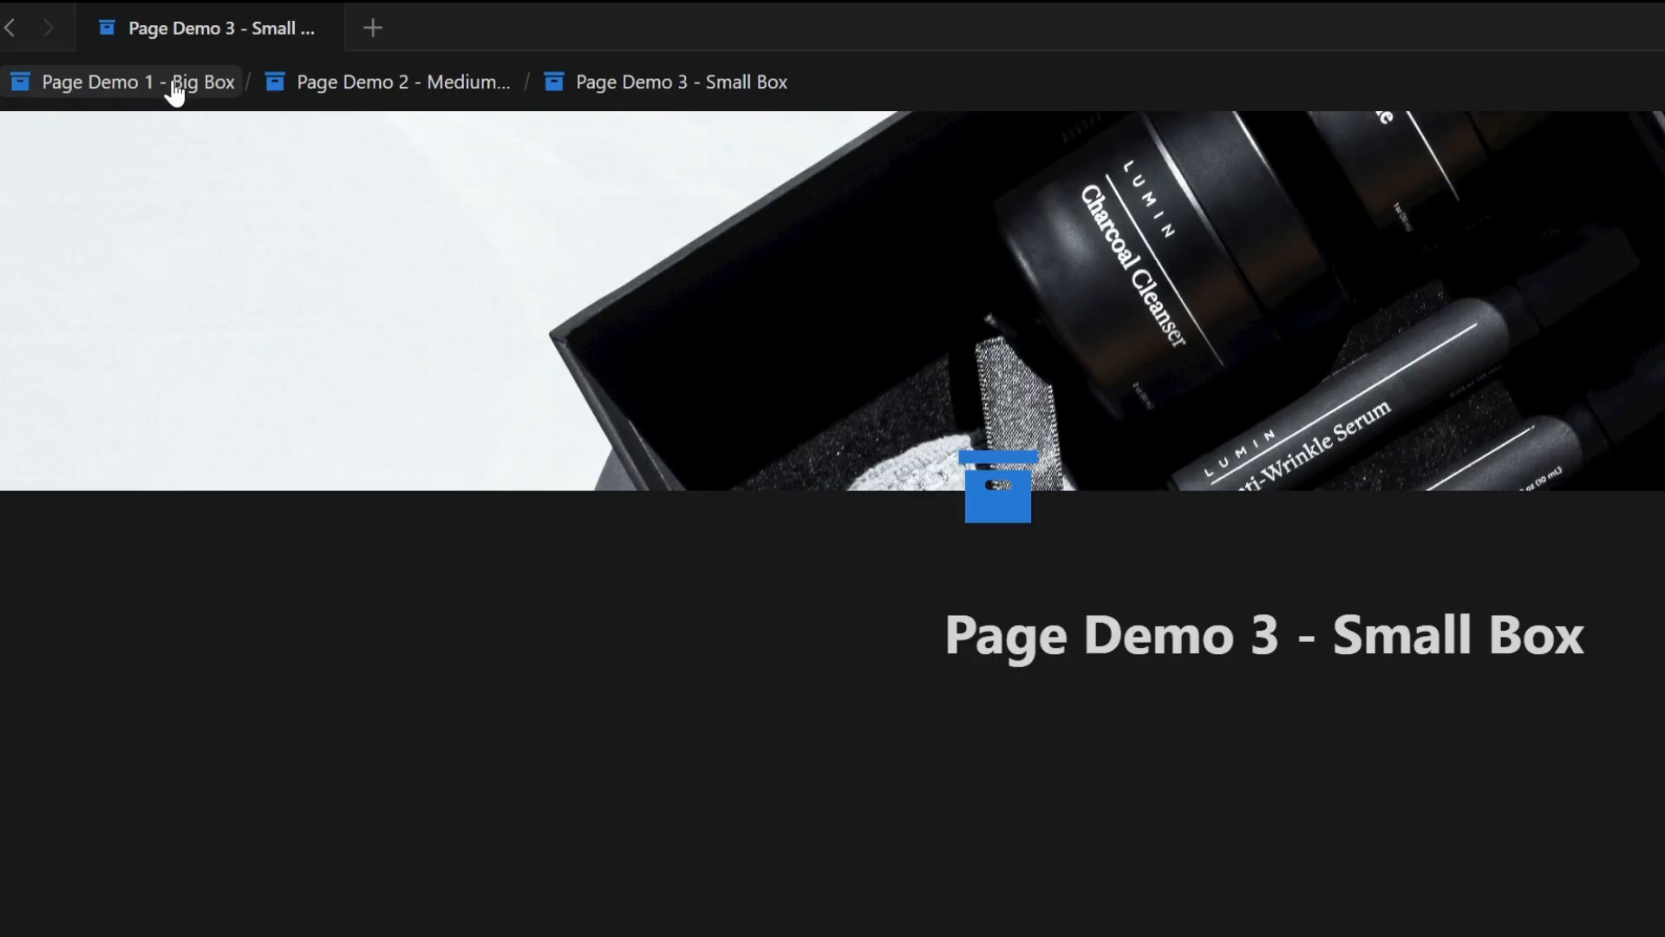
{"action": "key", "text": "ctrl+backslash"}
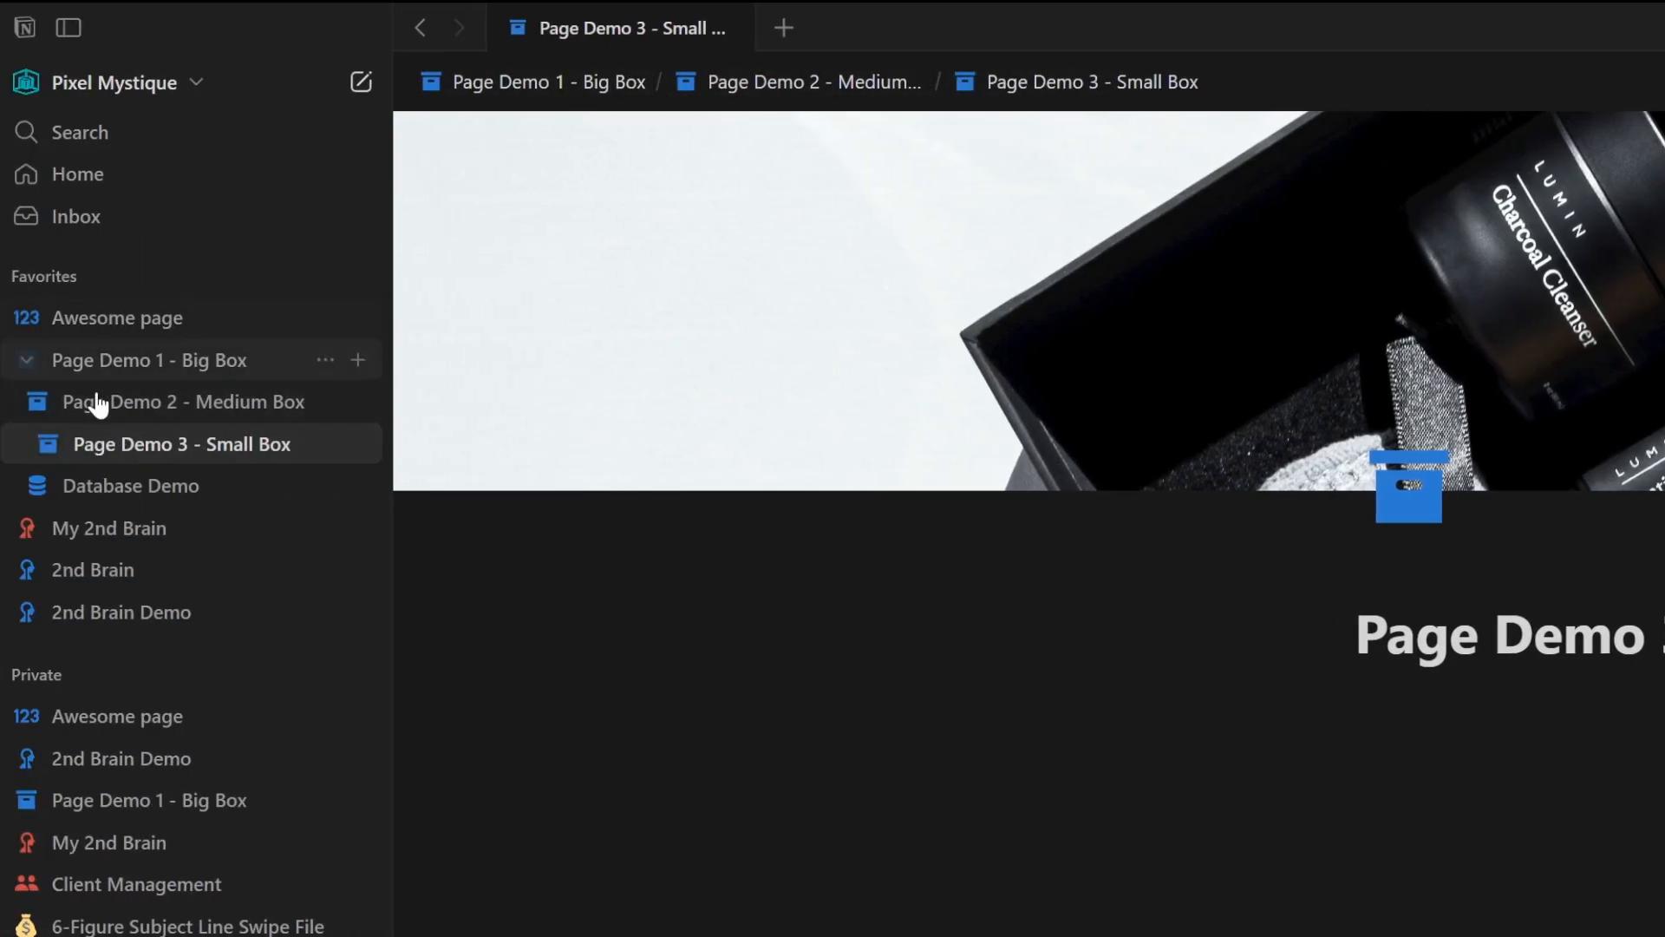
- Collapse 'Page Demo 1 - Big Box' in Favorites and open 'Page Demo 2 - Medium Box' from the breadcrumb path
{"action": "left_click", "coordinate": [31, 364]}
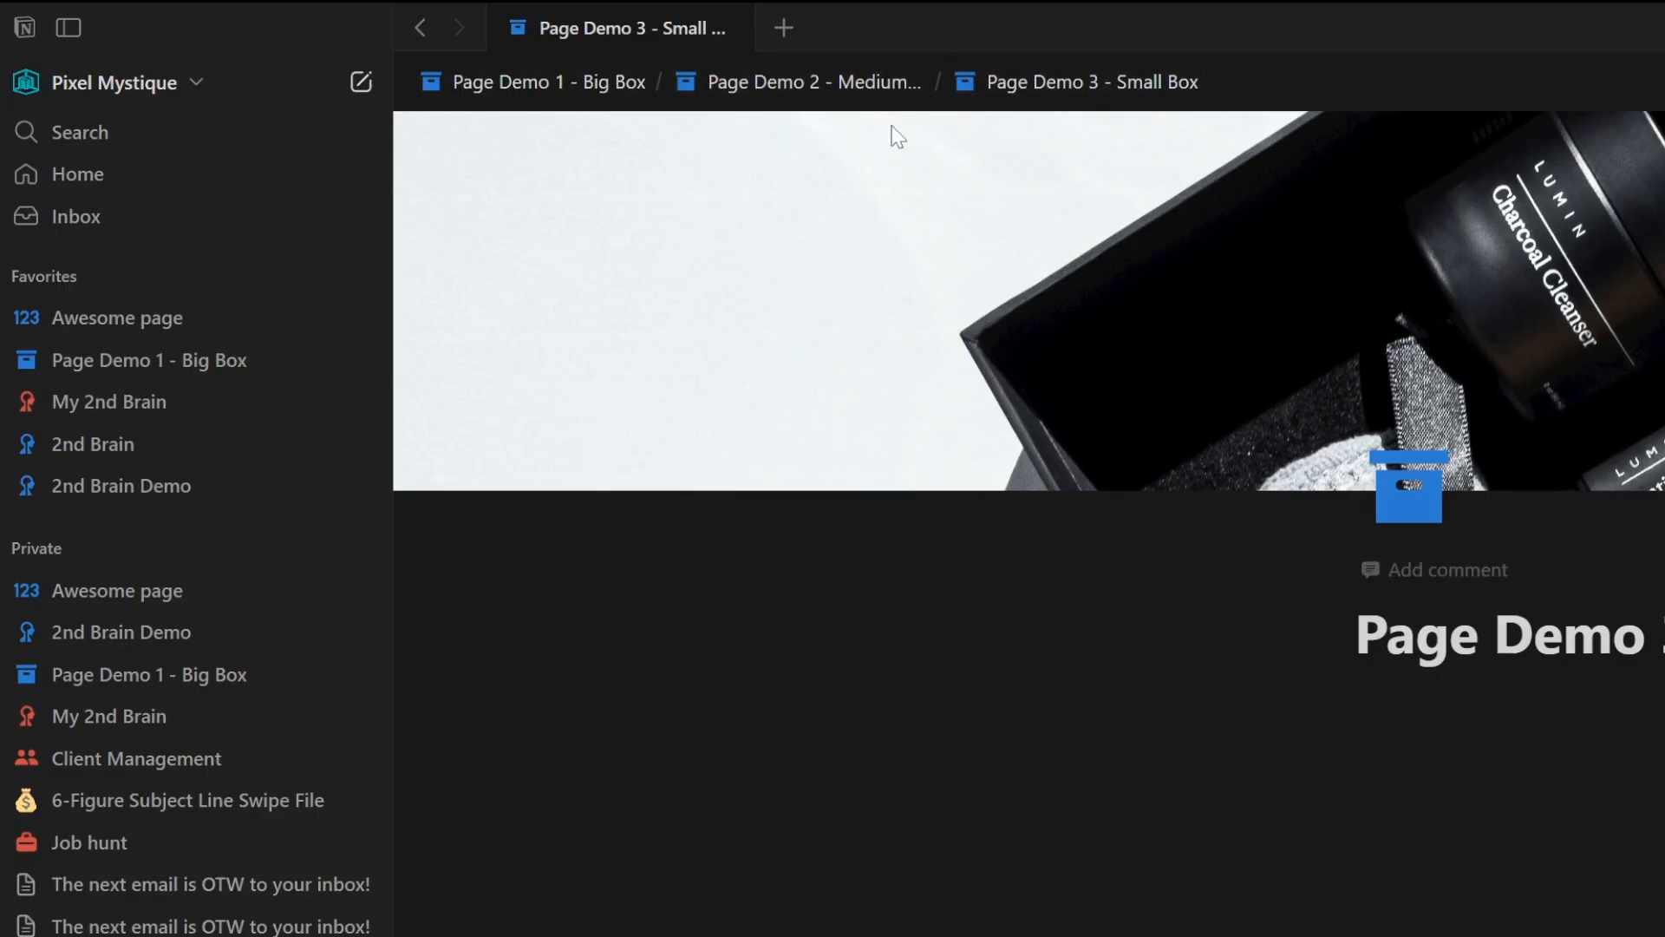
{"action": "left_click", "coordinate": [842, 82]}
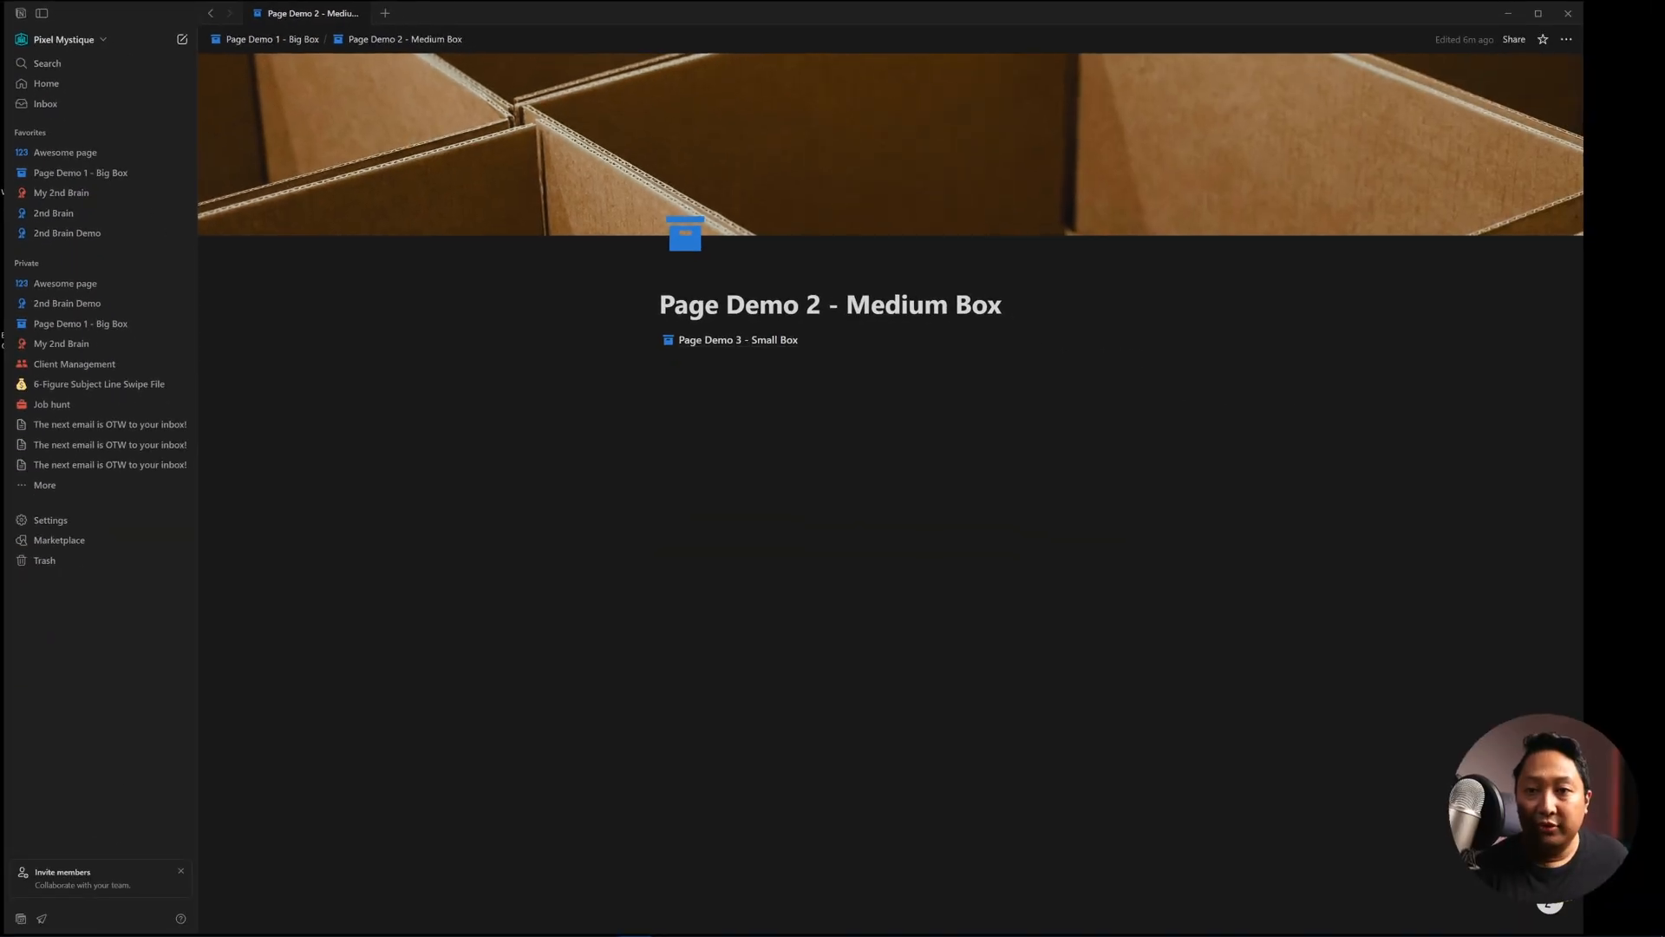
- Search the workspace for 'test page' and open 'Test page within a page'
{"action": "key", "text": "ctrl+k"}
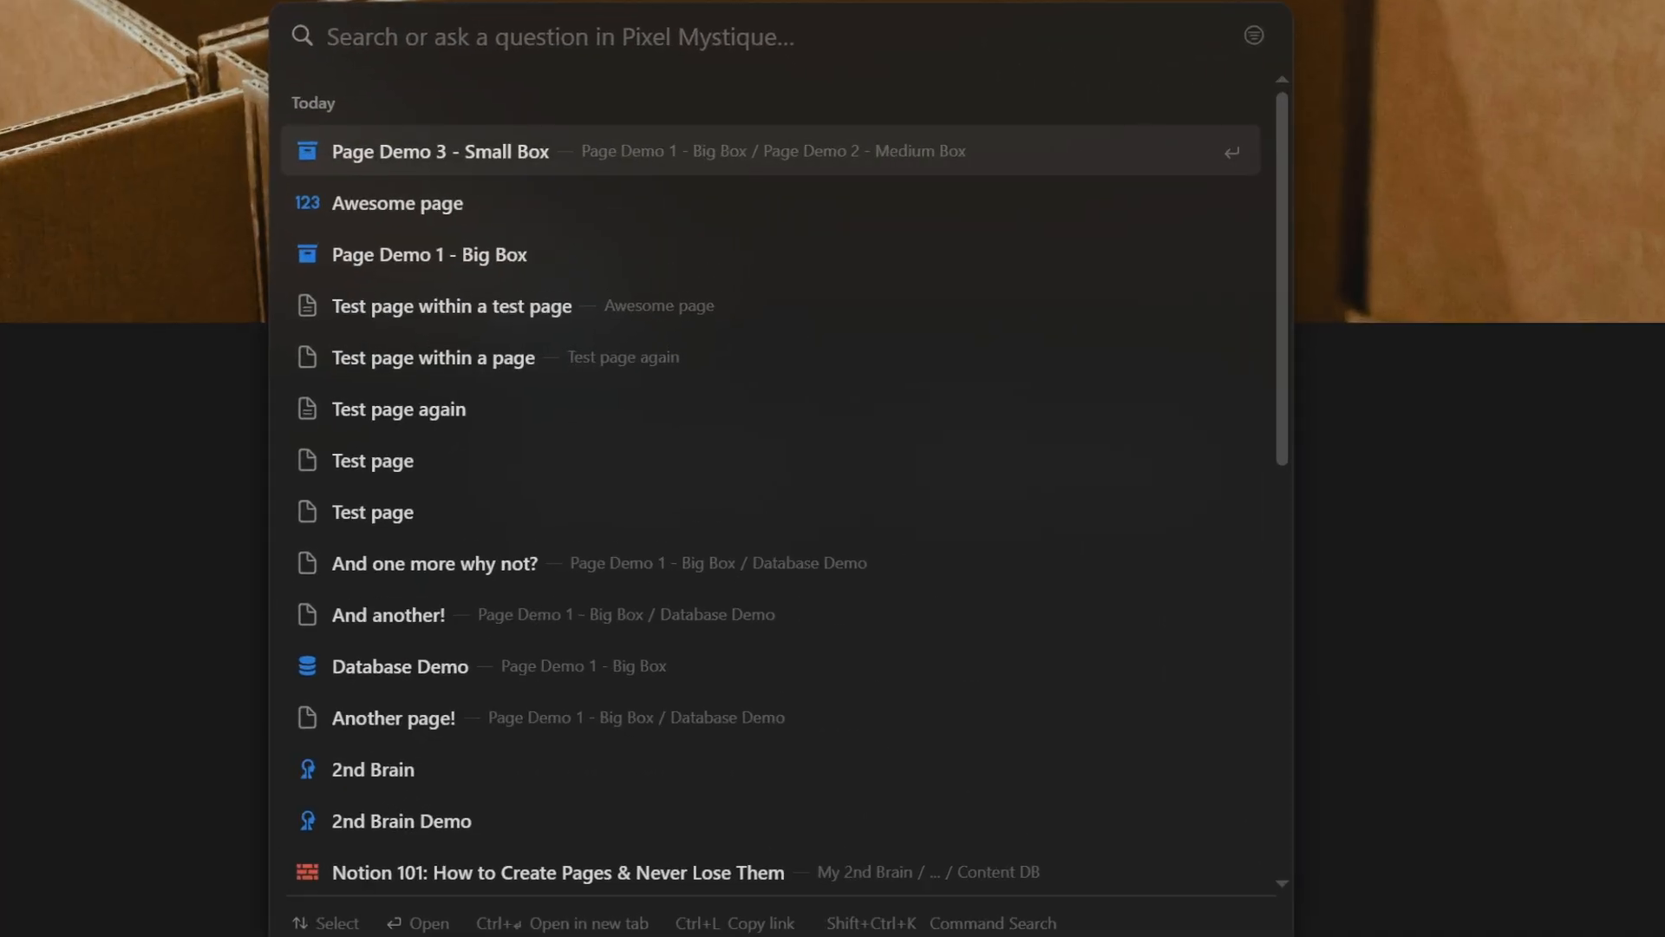
{"action": "type", "text": "awesome"}
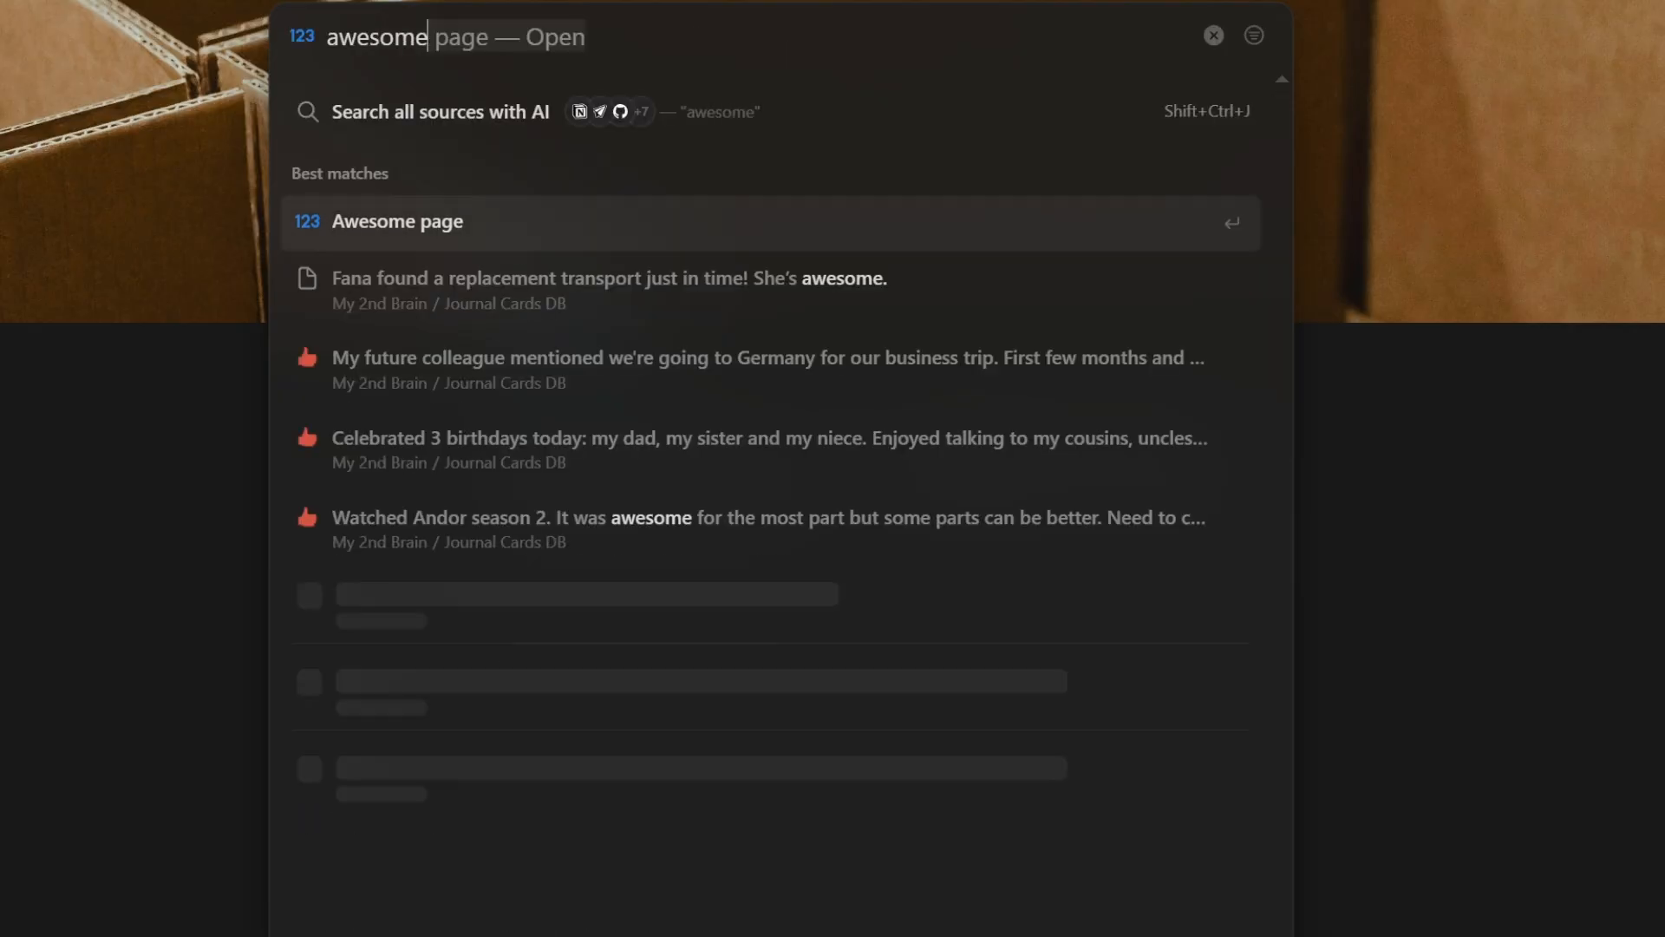
{"action": "type", "text": "p"}
{"action": "key", "text": "ctrl+a"}
{"action": "key", "text": "BackSpace"}
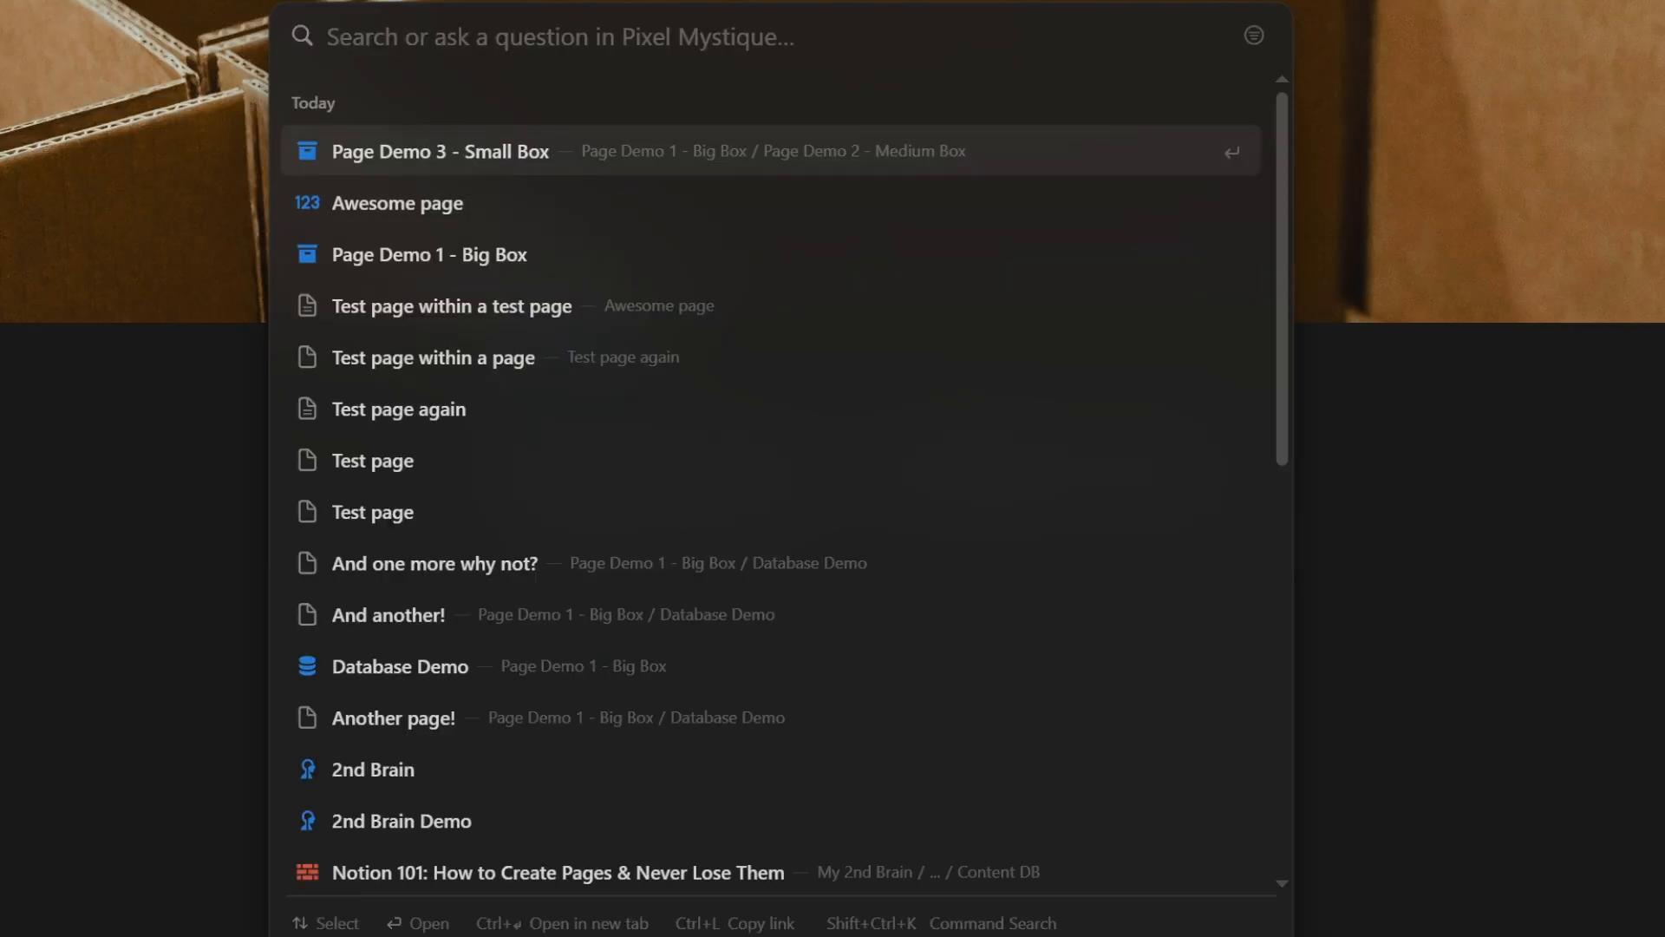
{"action": "type", "text": "test"}
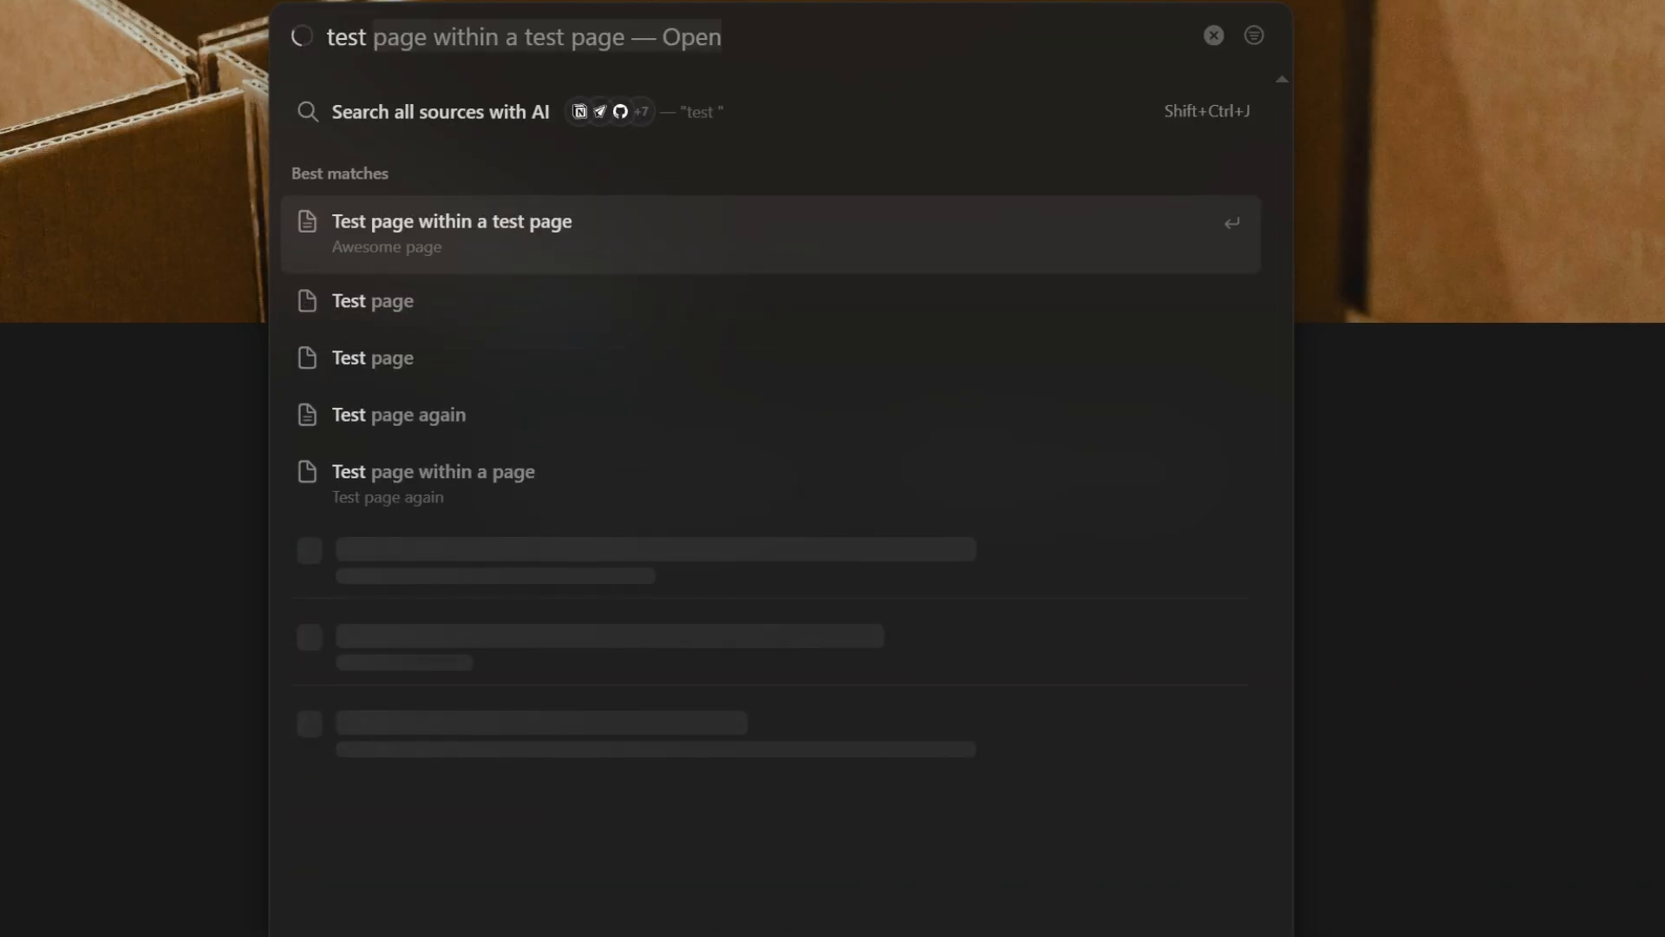
{"action": "type", "text": " page"}
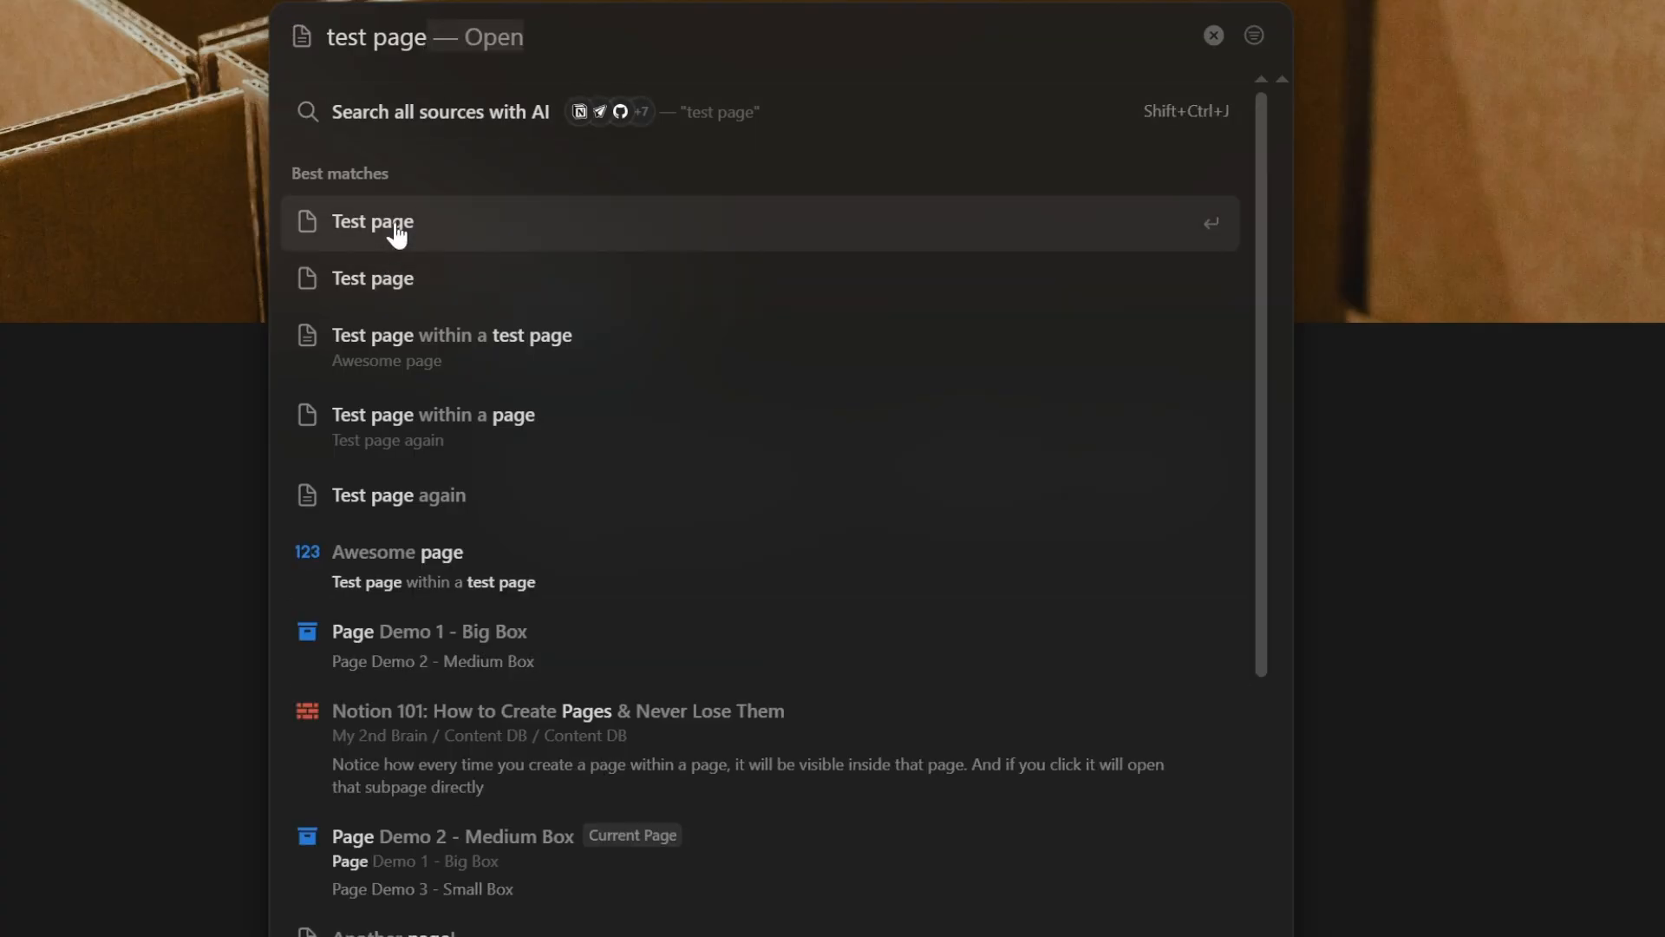
{"action": "left_click", "coordinate": [563, 432]}
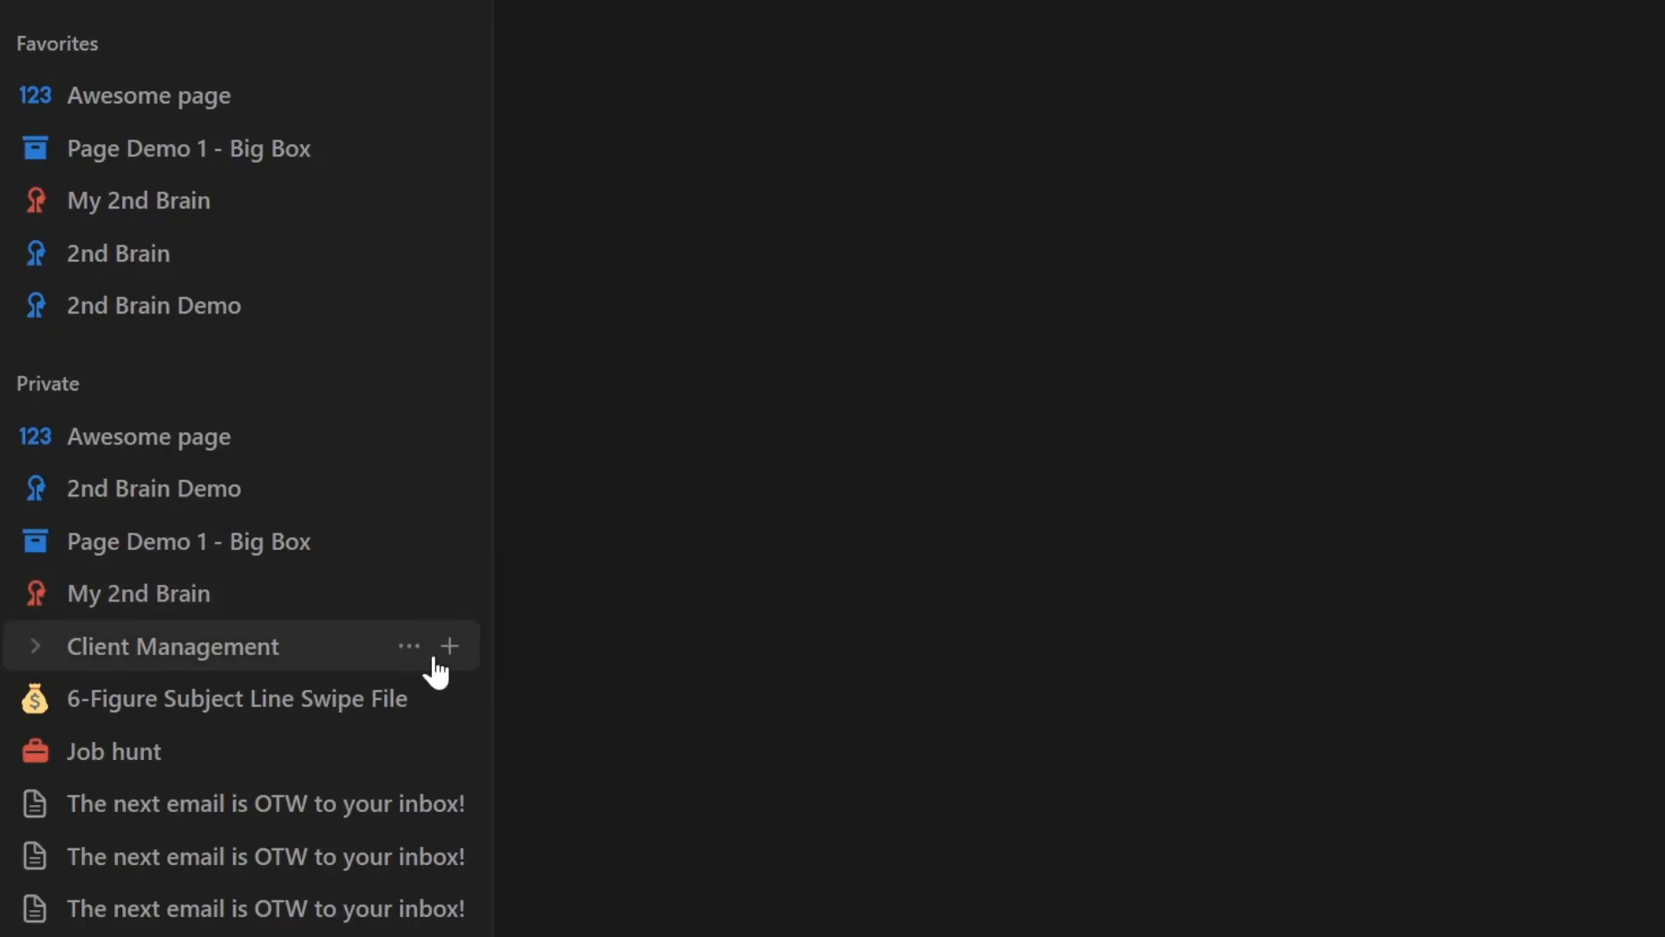
- Add 'Client Management' to Favorites and move it below 'My 2nd Brain' in the Favorites list
{"action": "right_click", "coordinate": [299, 653]}
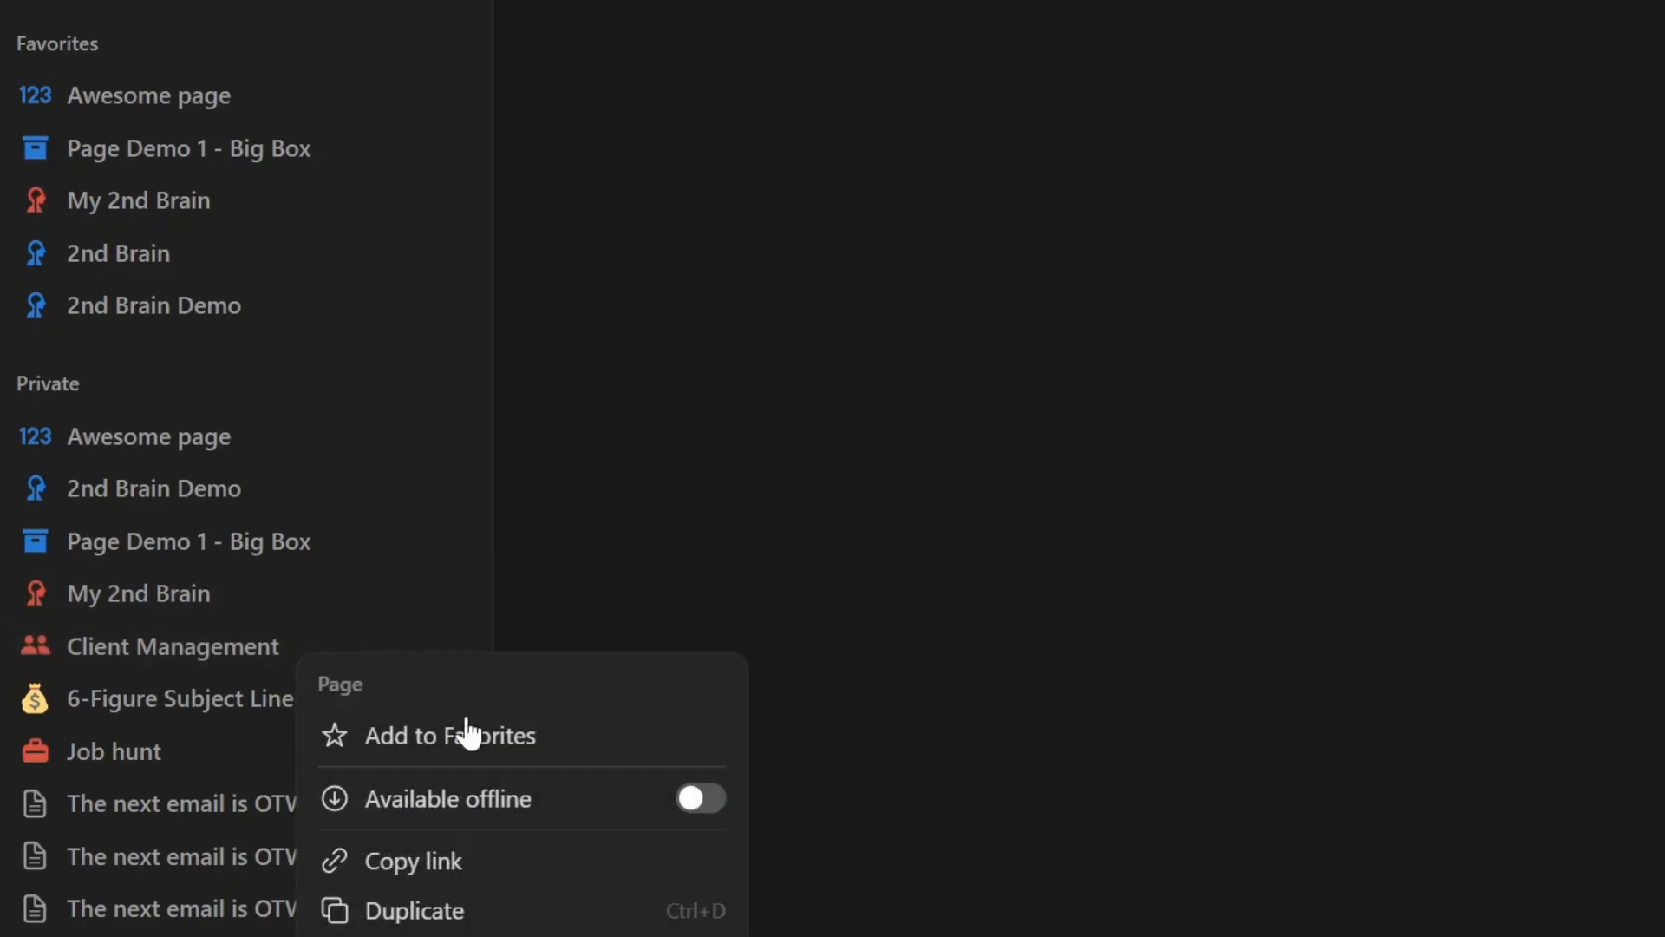
{"action": "left_click", "coordinate": [451, 744]}
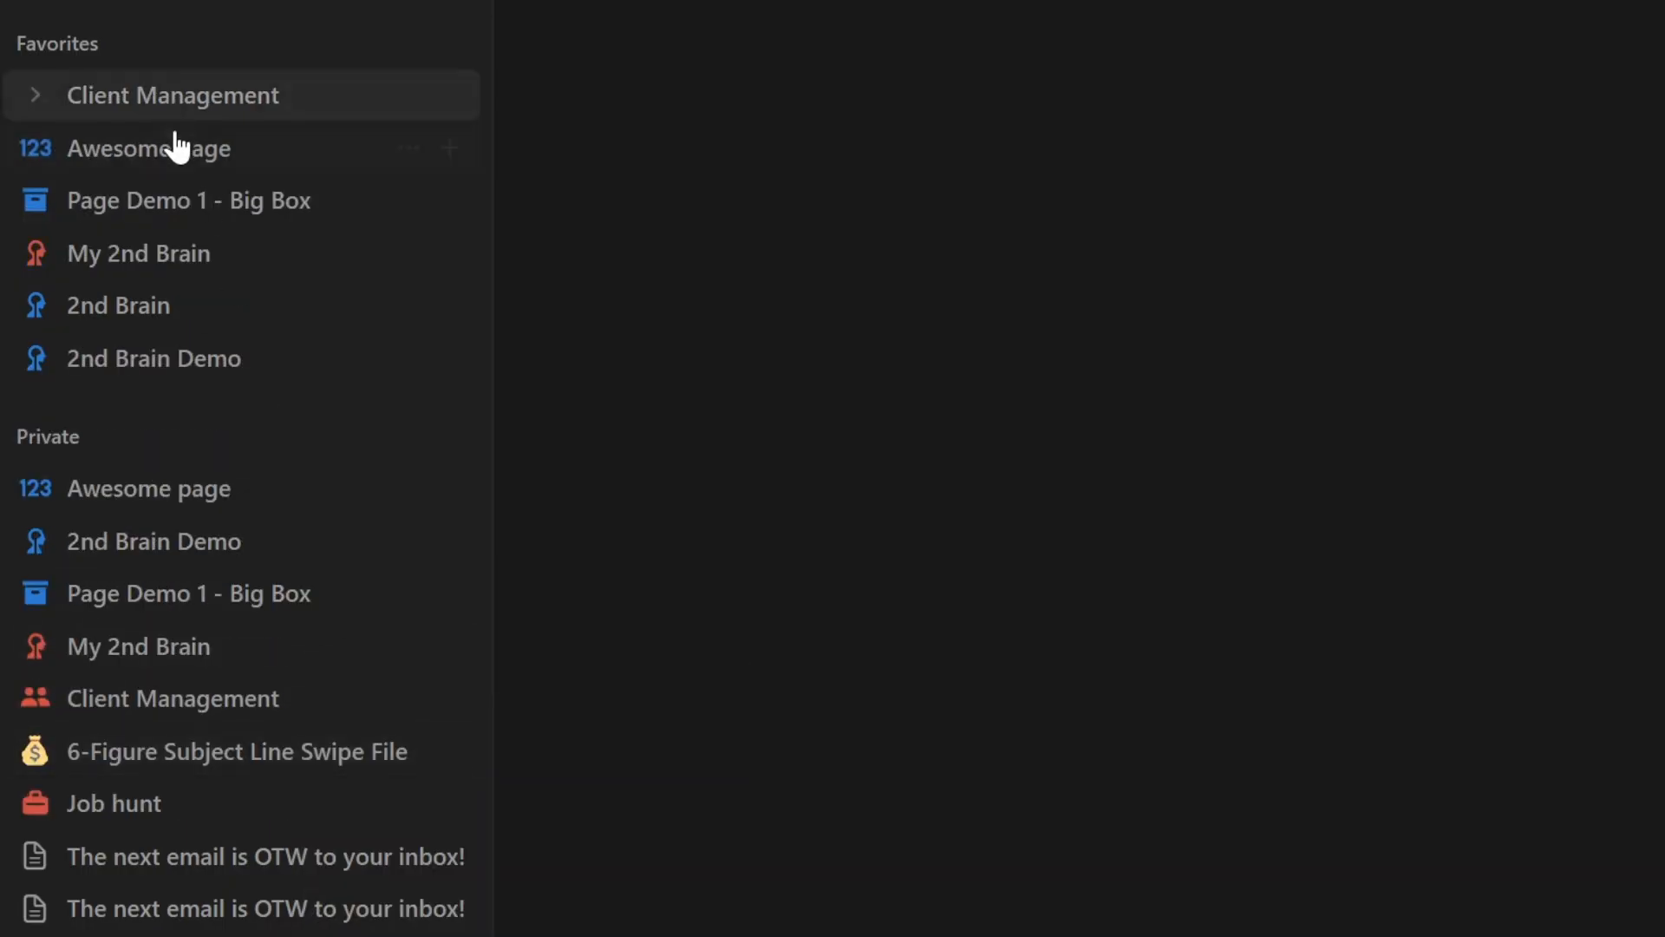
{"action": "left_click_drag", "start_coordinate": [257, 115], "coordinate": [252, 298]}
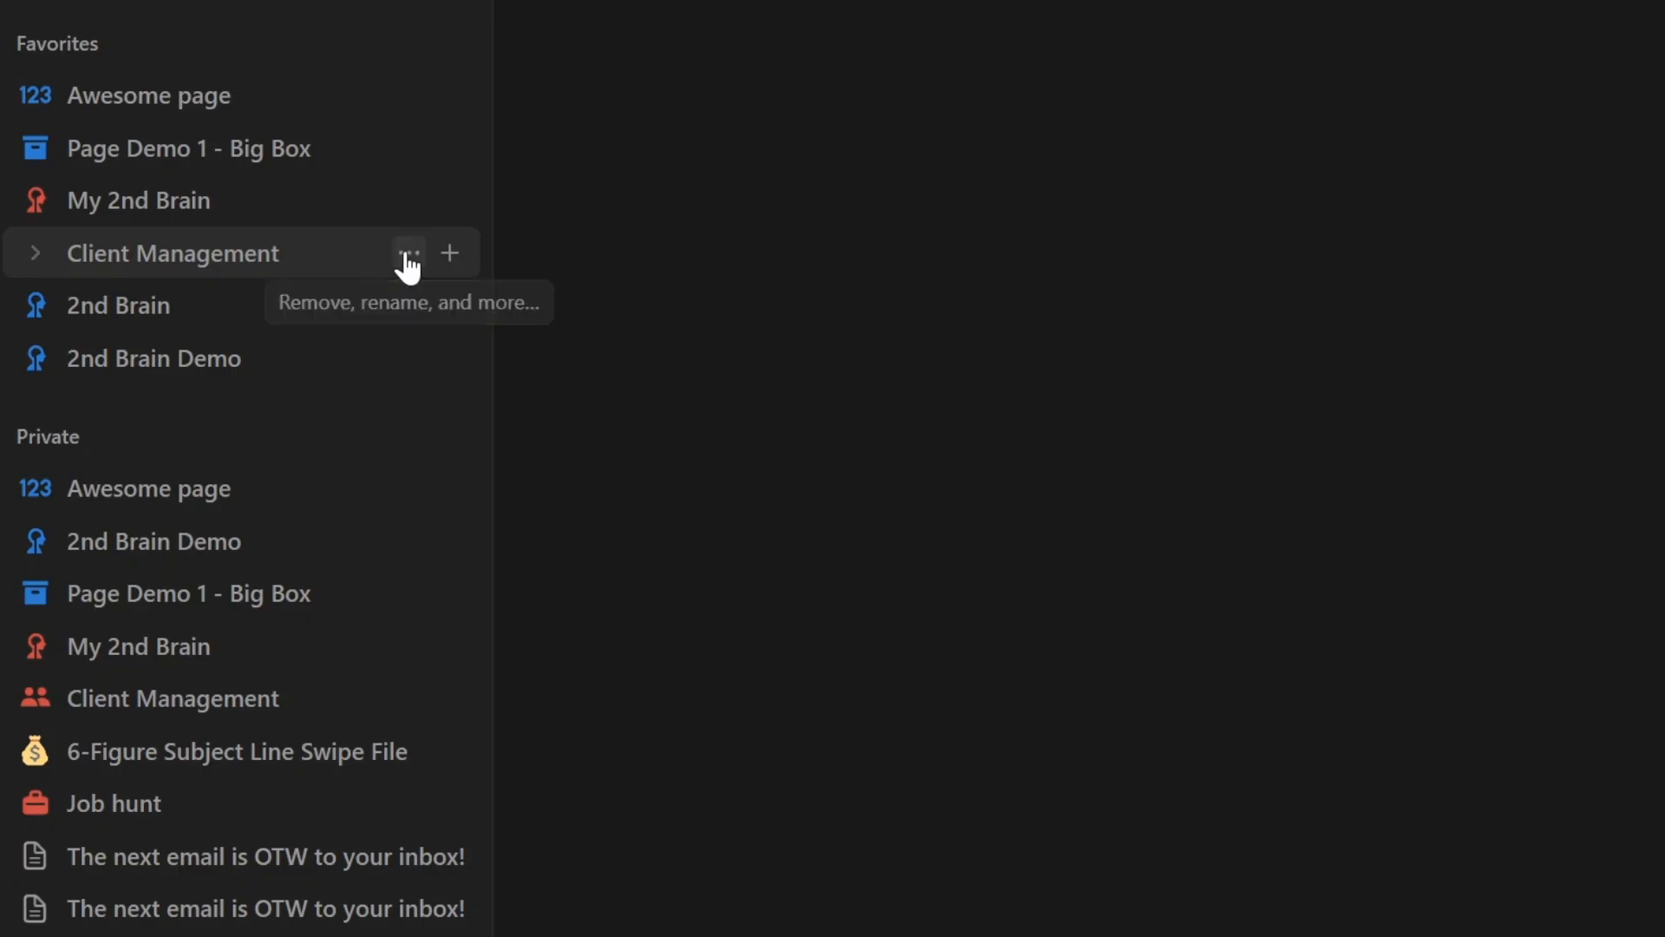
- Remove 'Client Management' from Favorites
{"action": "left_click", "coordinate": [402, 259]}
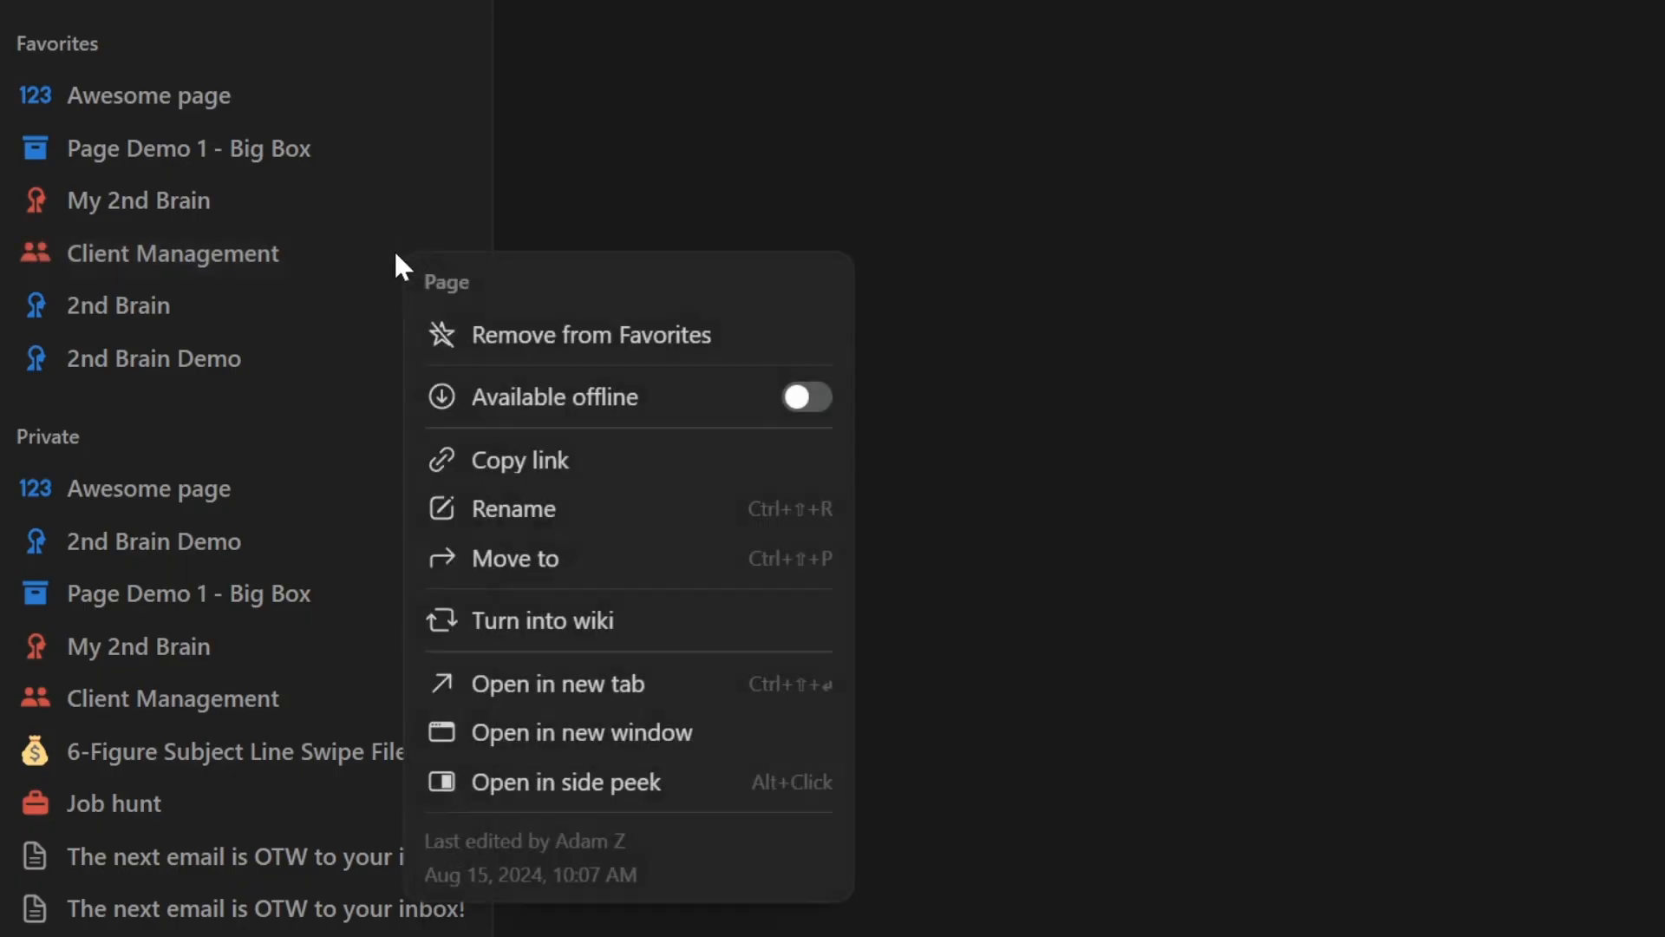
{"action": "left_click", "coordinate": [516, 338]}
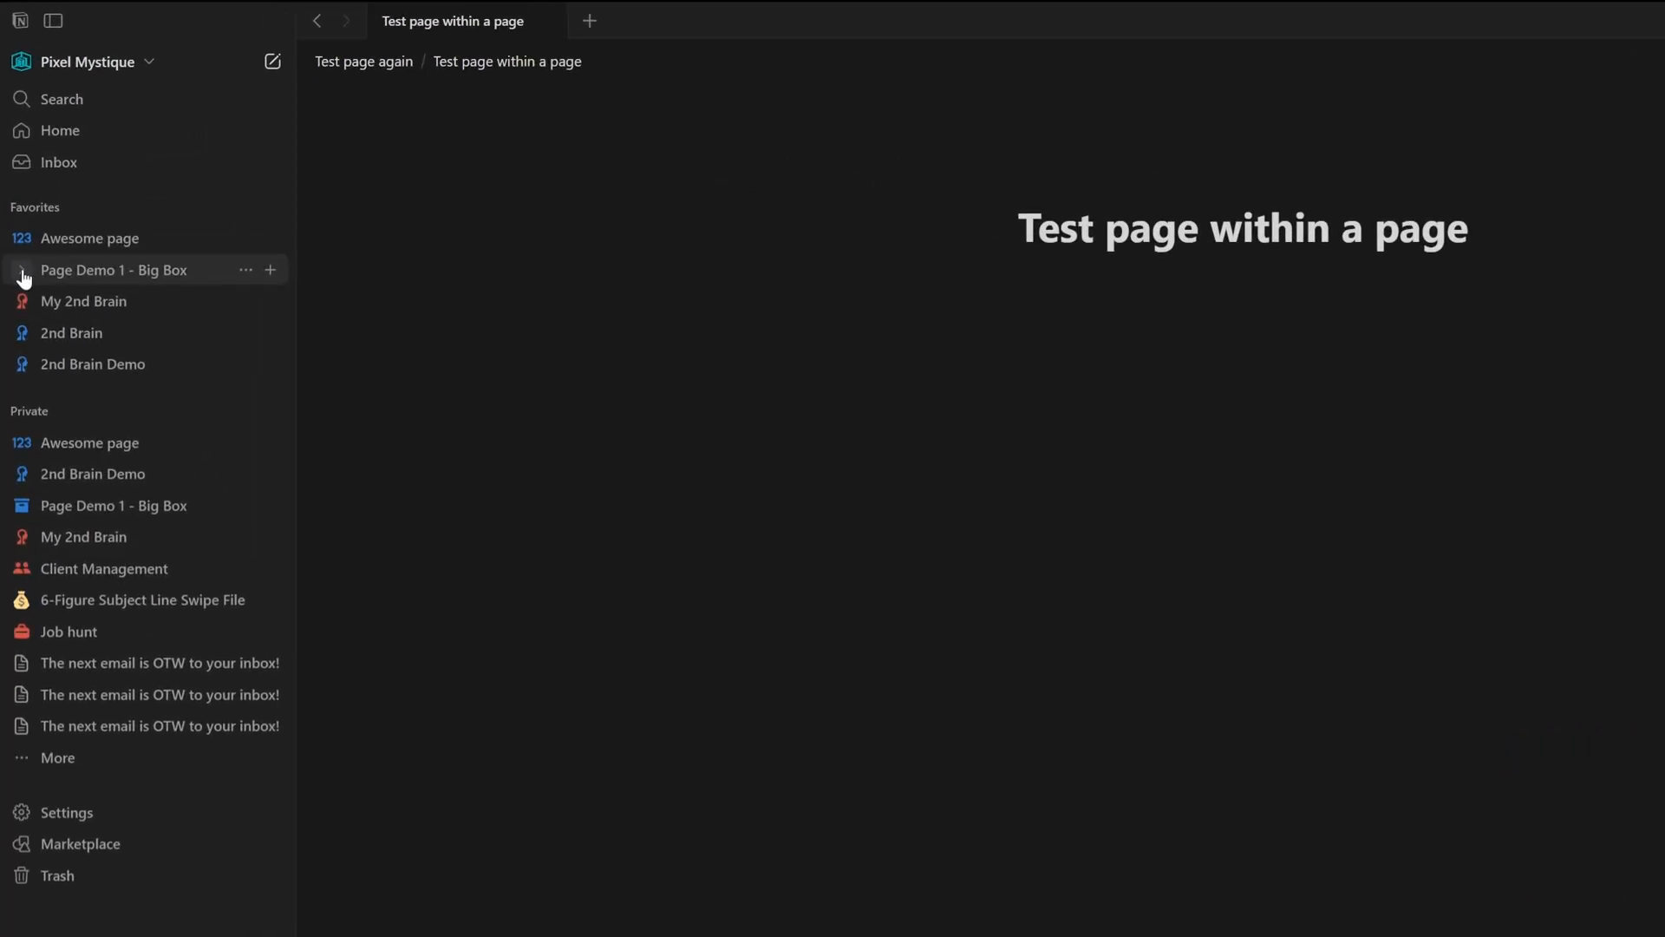
- Expand 'Page Demo 1 - Big Box' in Favorites and open its 'Database Demo' subpage
{"action": "left_click", "coordinate": [24, 274]}
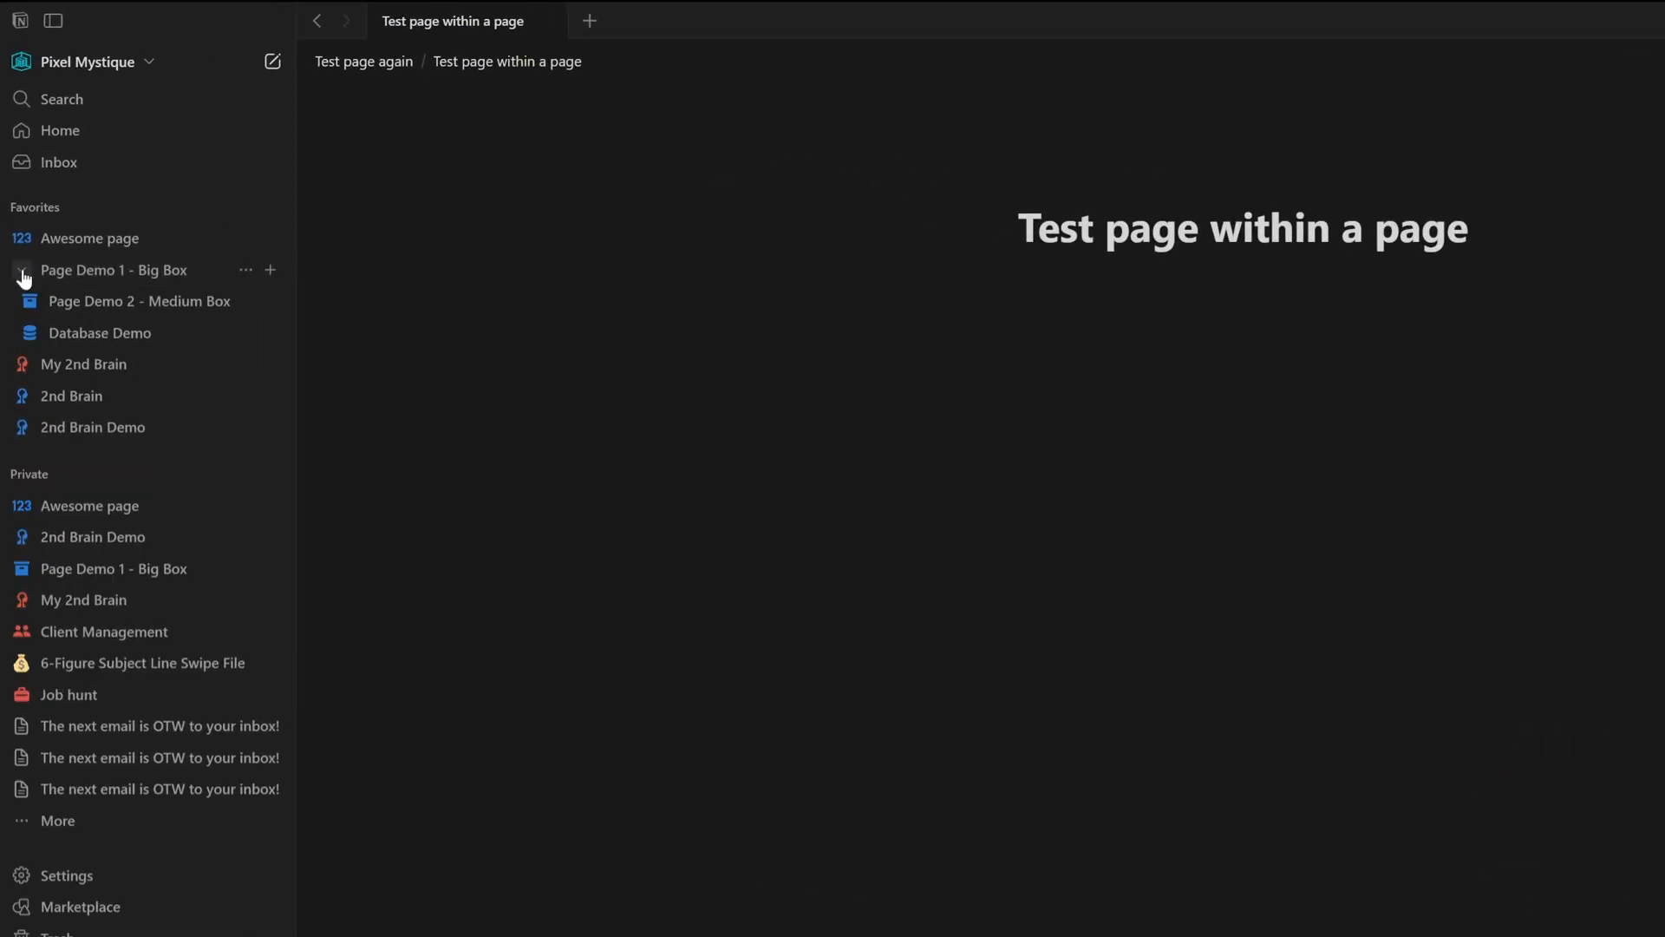
{"action": "left_click", "coordinate": [52, 332]}
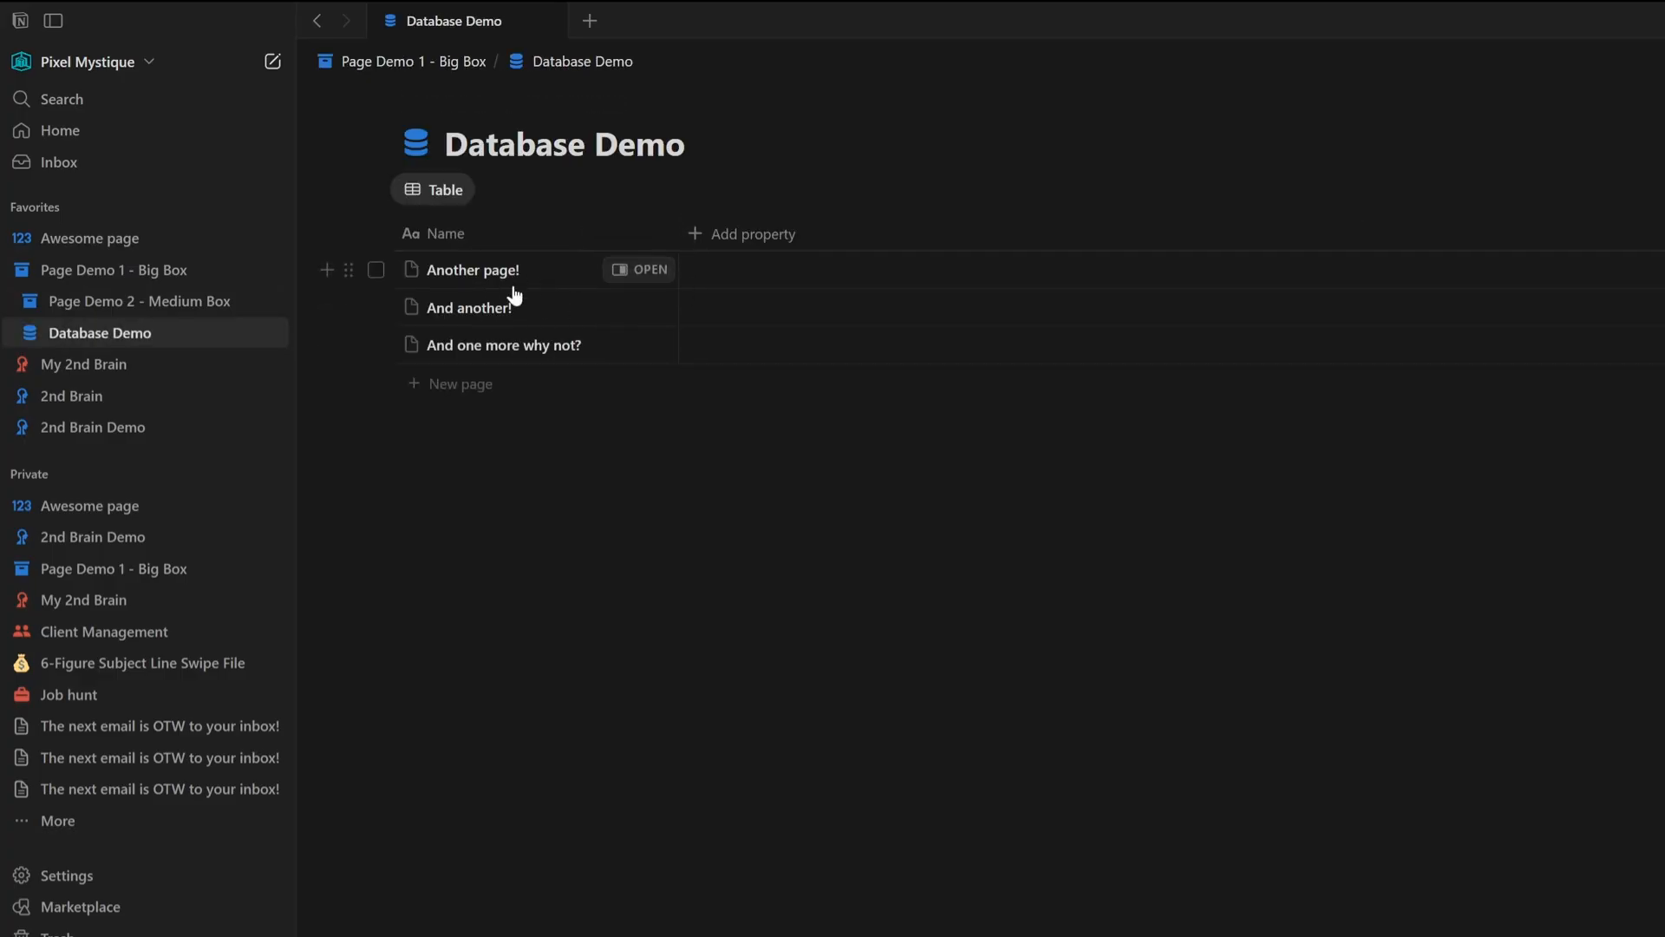
- Open the 'Another page!' database entry as a full page, then return to 'Database Demo' through the breadcrumb
{"action": "left_click", "coordinate": [653, 274]}
{"action": "left_click", "coordinate": [1274, 62]}
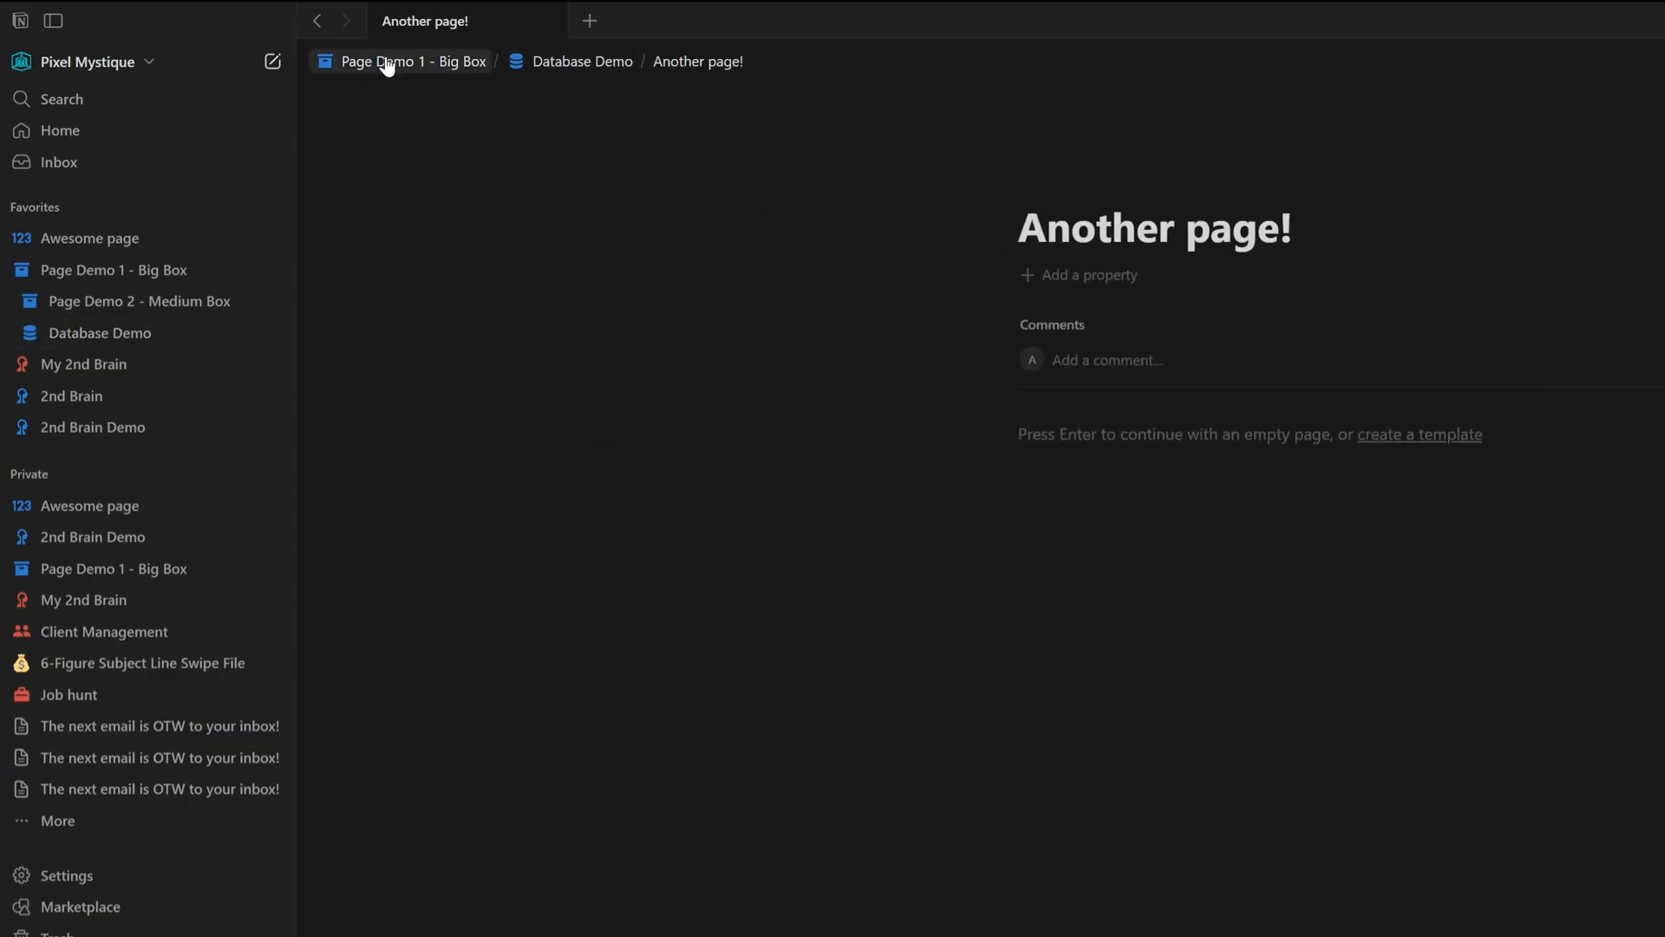
{"action": "left_click", "coordinate": [592, 73]}
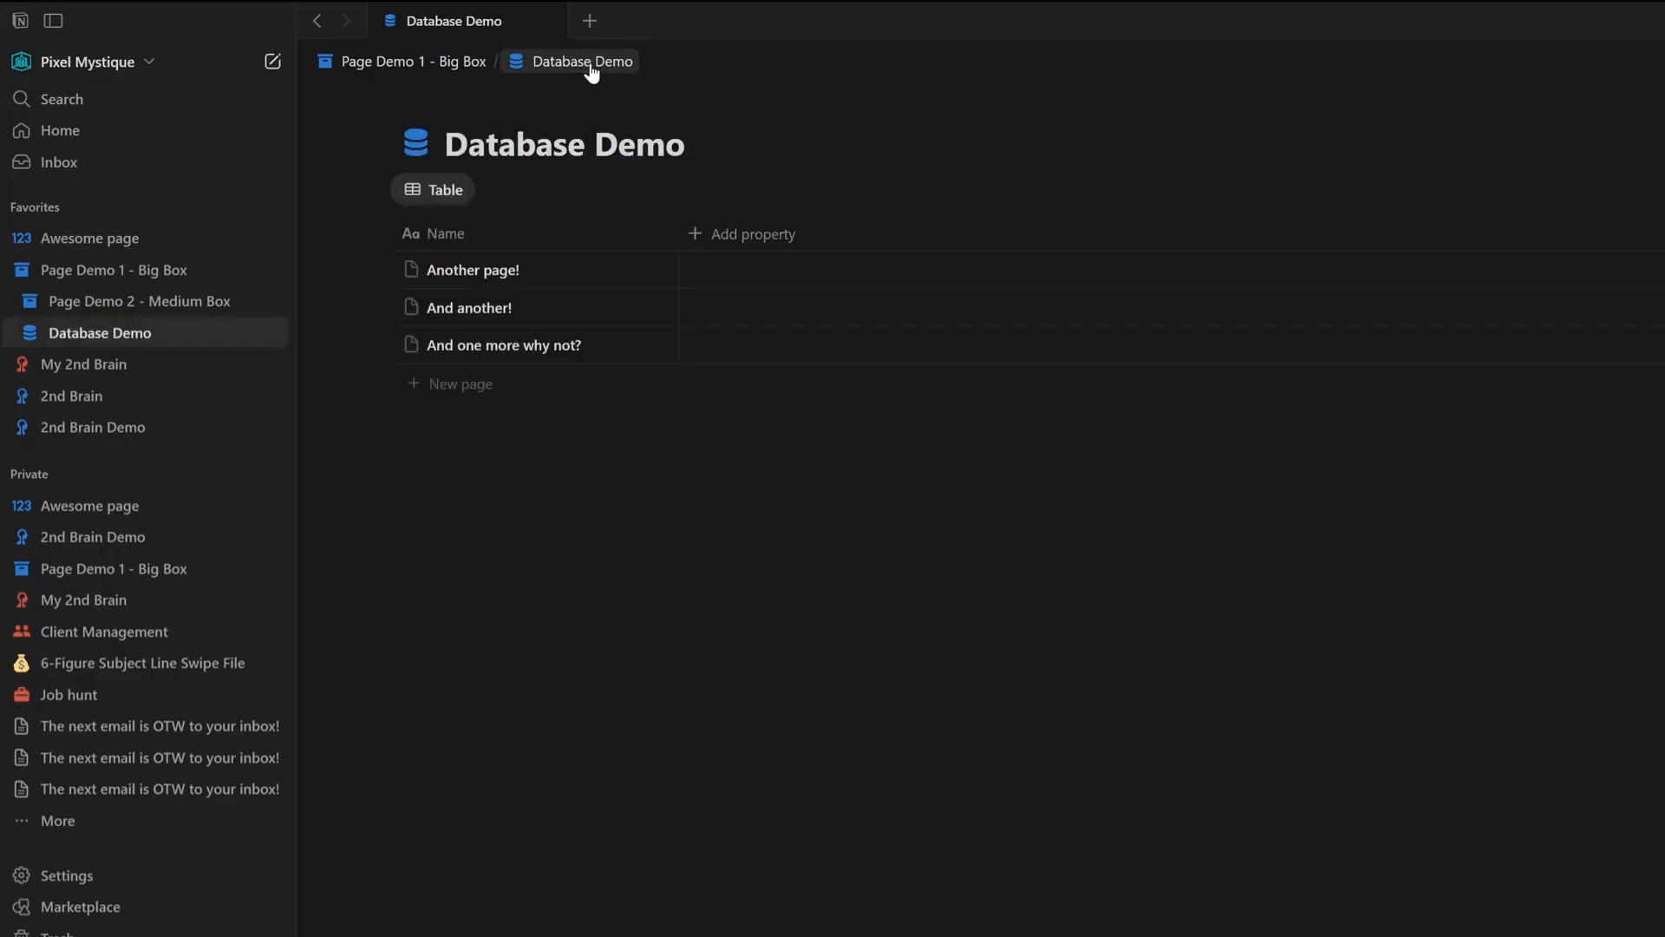